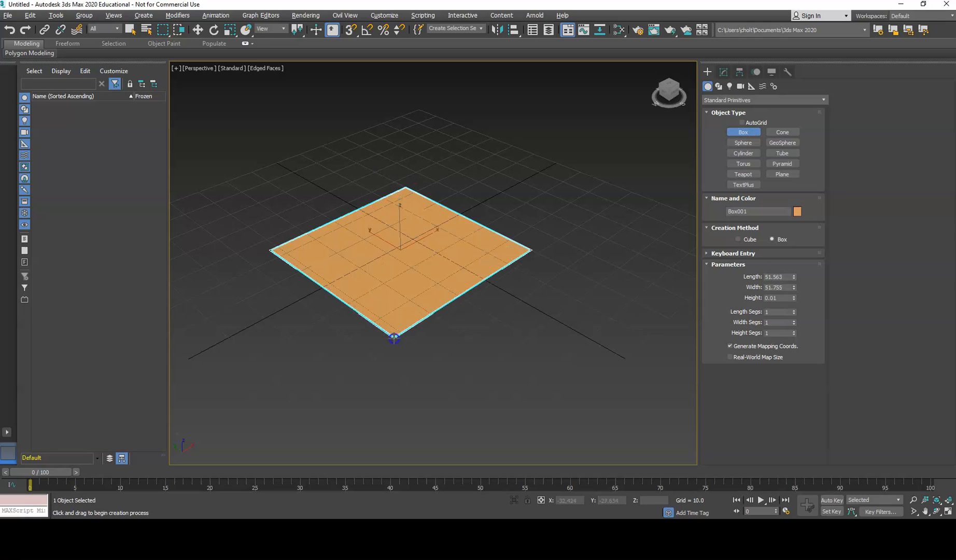
Step: Create a box in the perspective view and set its length, width and height to 50
click(418, 202)
middle_drag(434, 183, 491, 290)
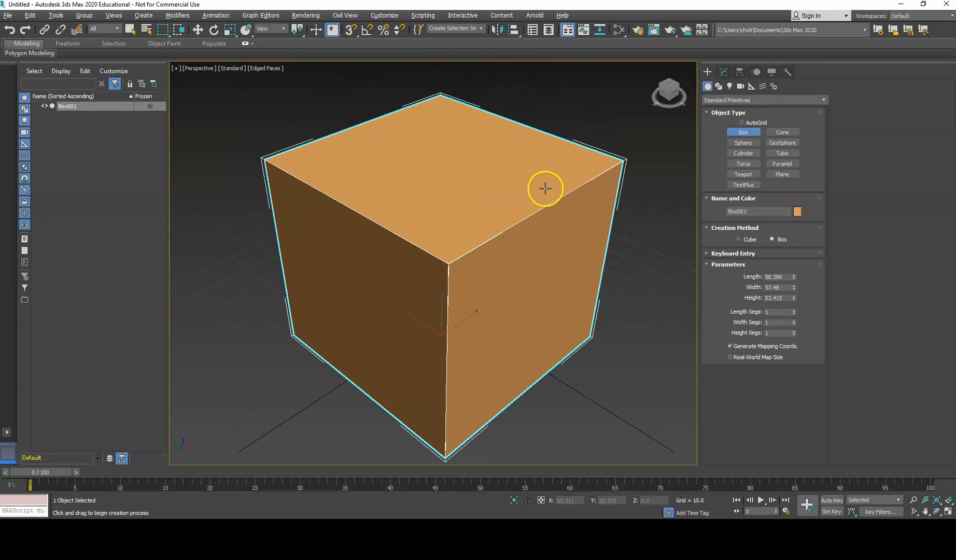
click(723, 73)
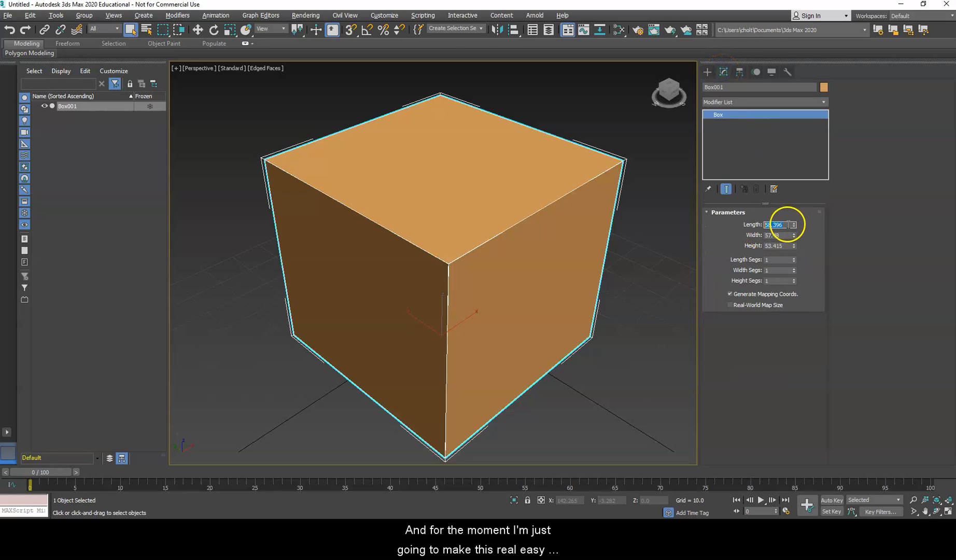
text(50)
key(Tab)
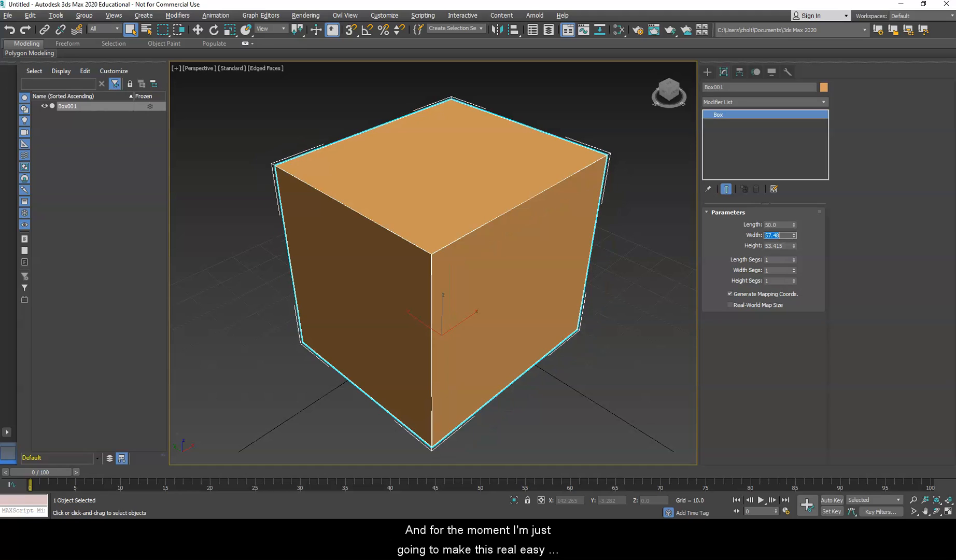
text(50)
key(Tab)
text(50)
key(Tab)
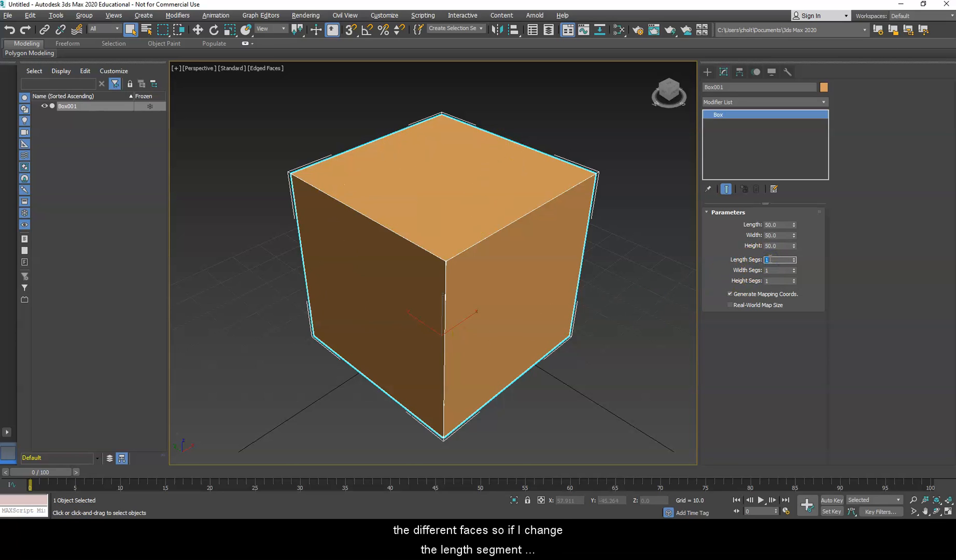
Step: Set the box's length, width and height segments to 3 each
key(Return)
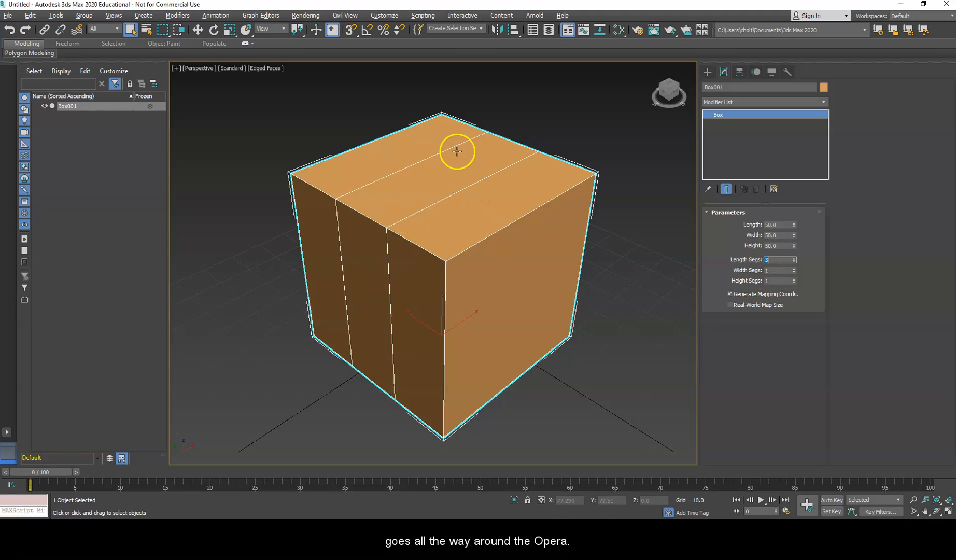
click(773, 269)
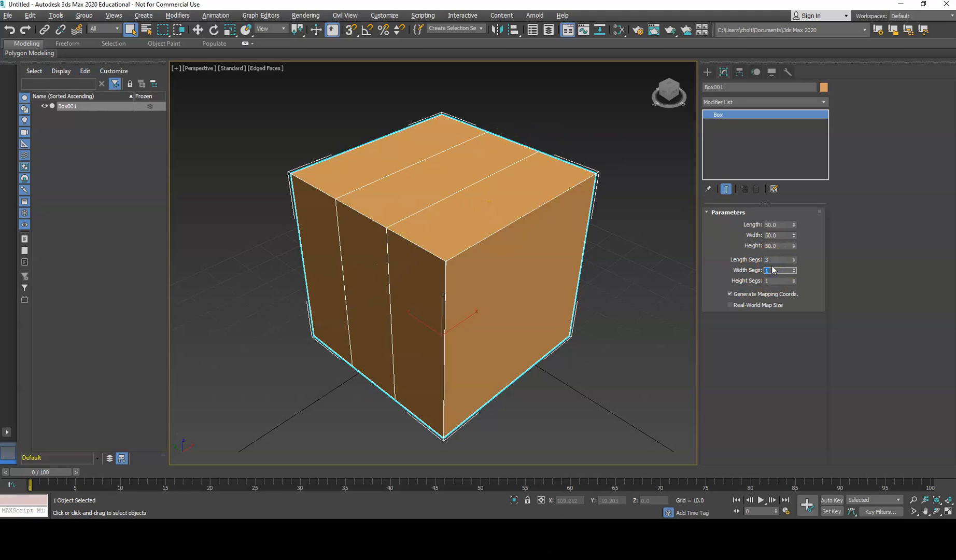
text(3)
key(Tab)
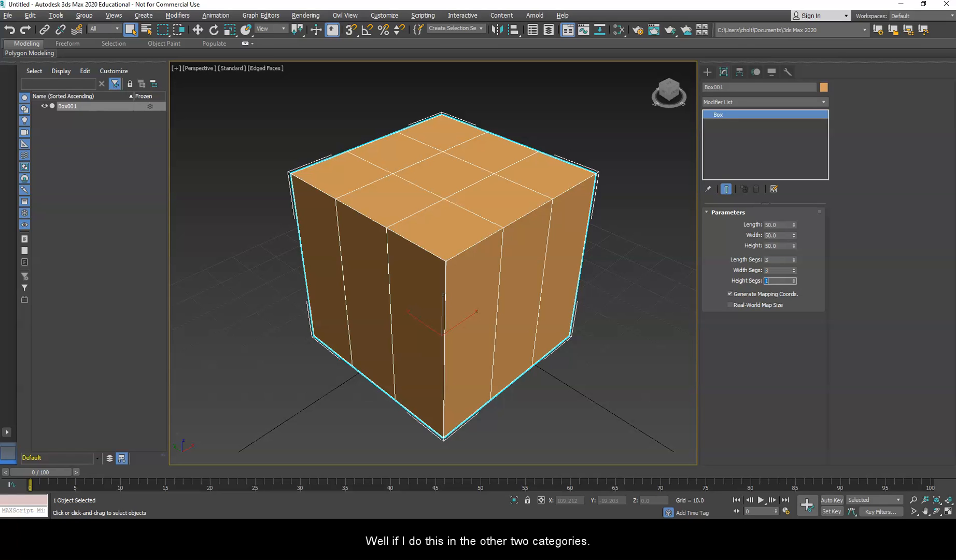
text(3)
key(Return)
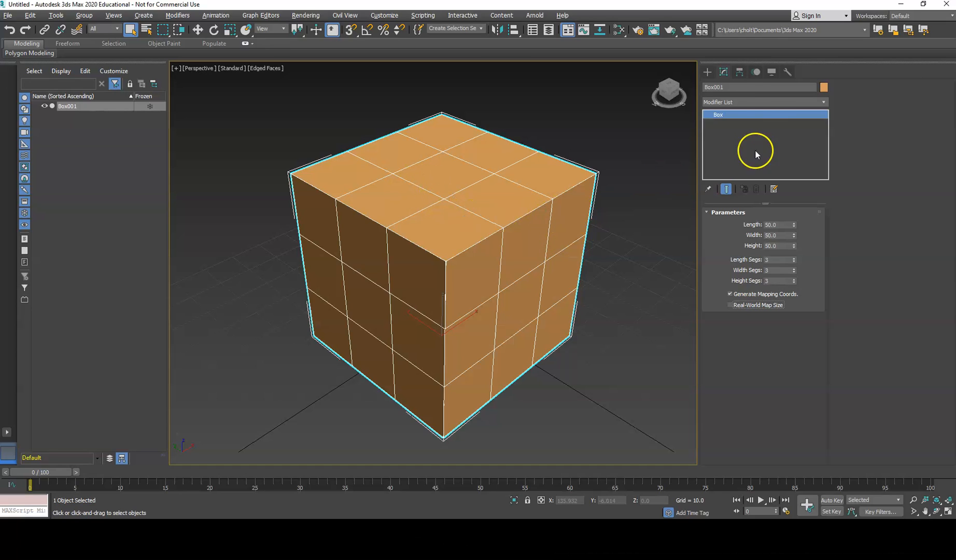
Step: Apply a Bend modifier to the box and set its bend angle to about 48.5 on the Z axis
click(770, 101)
mouse_move(826, 124)
mouse_down()
mouse_move(817, 363)
mouse_move(817, 141)
mouse_up()
click(823, 103)
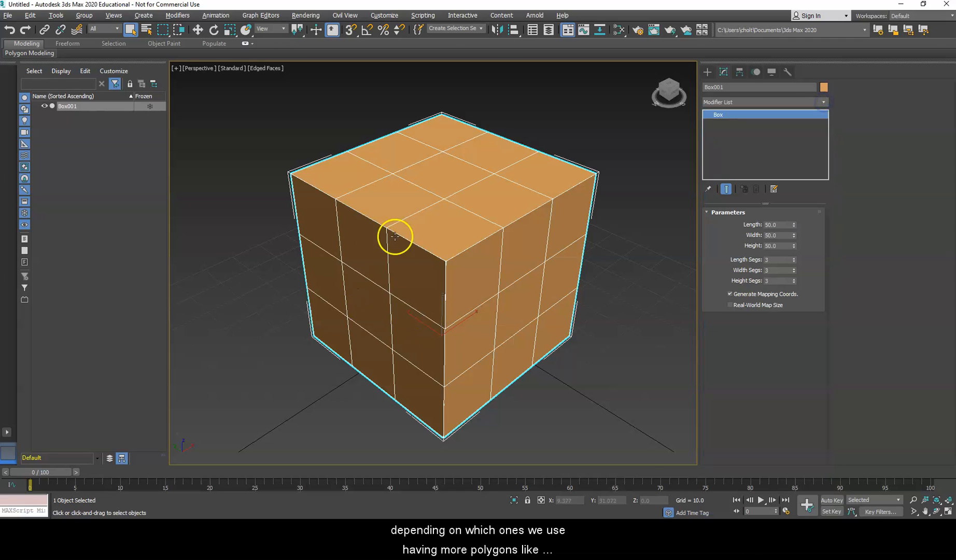
click(824, 101)
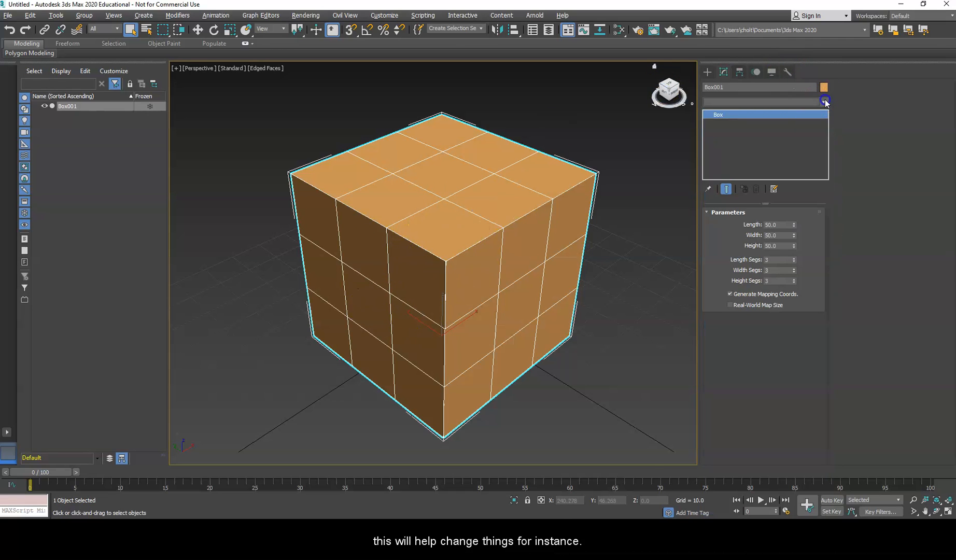
drag(825, 138, 821, 155)
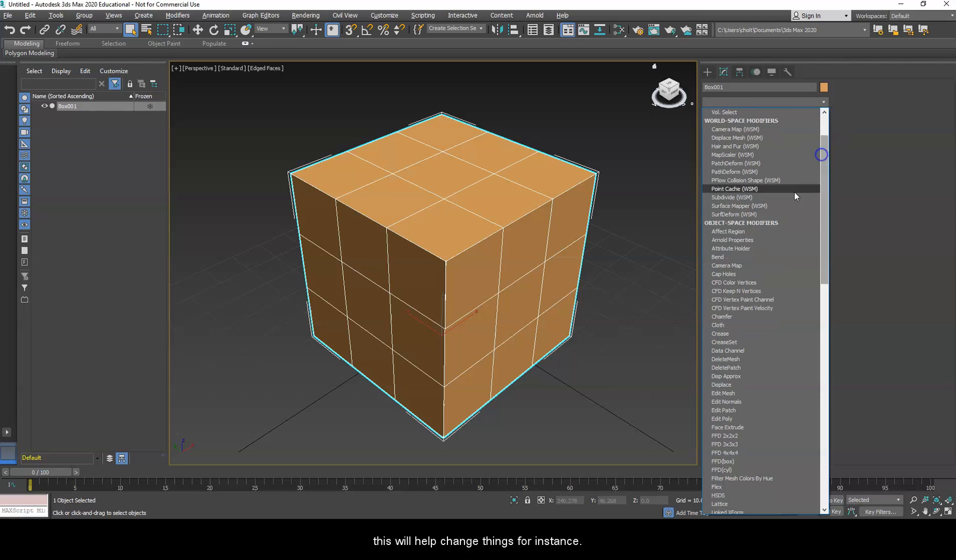
click(726, 256)
drag(789, 230, 807, 179)
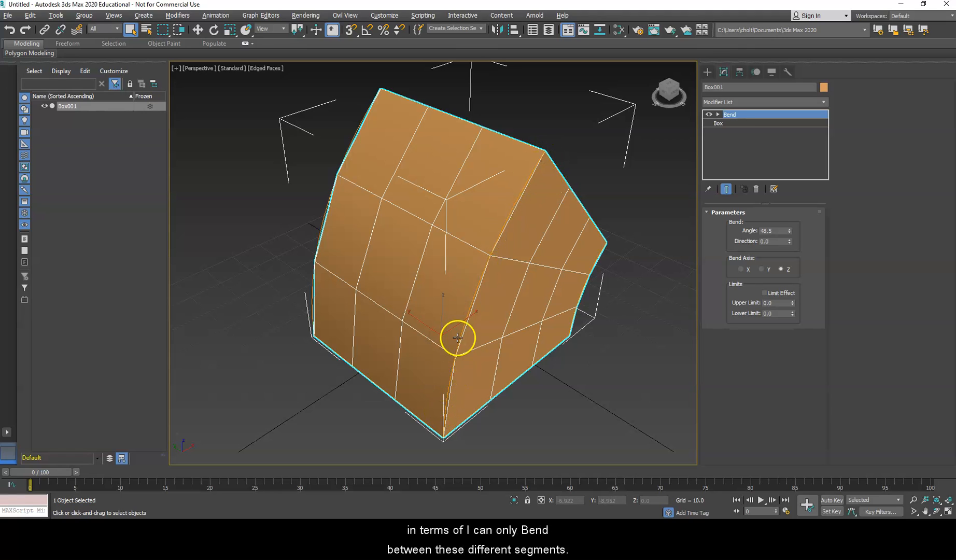
Step: Try a bend angle of about -87.5, reset it to 0 and remove the Bend modifier from the box
drag(790, 230, 784, 366)
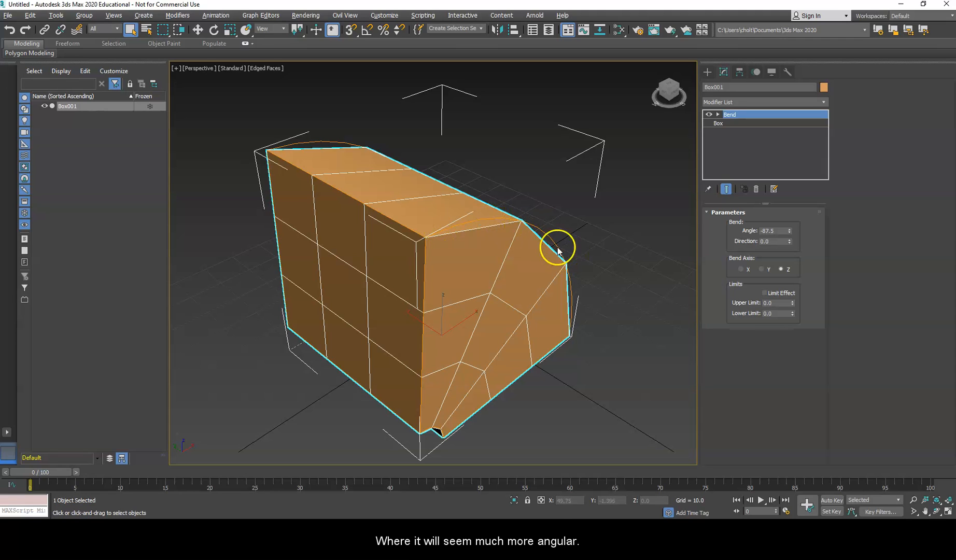
right_click(790, 230)
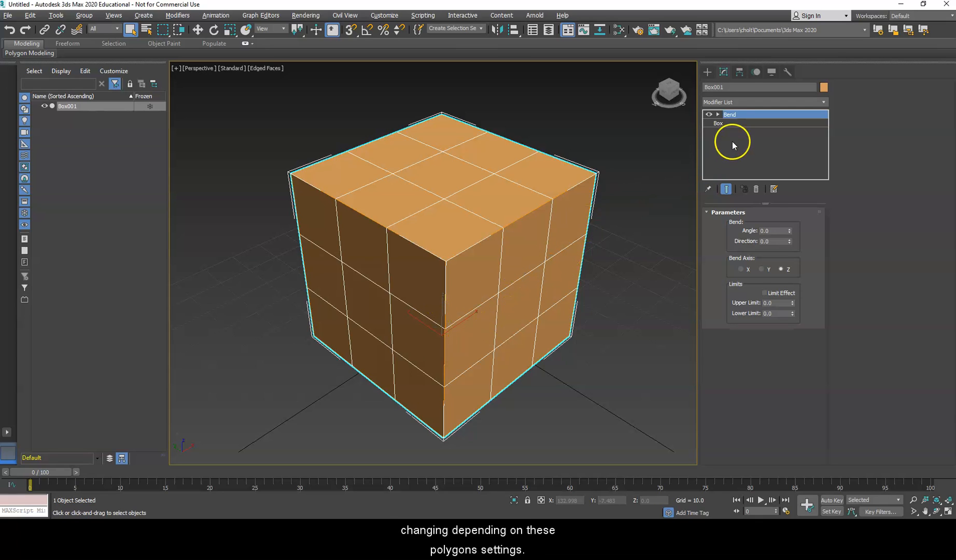
click(757, 189)
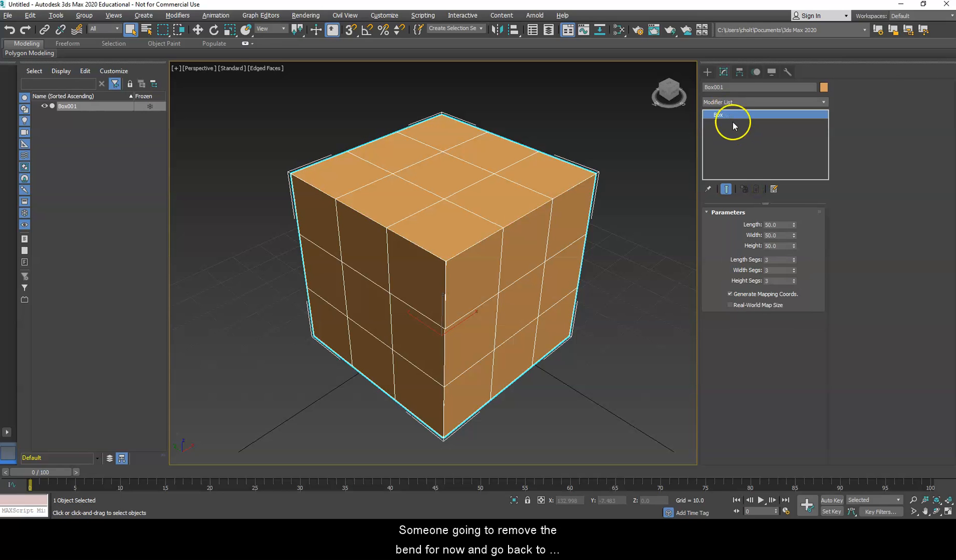
Step: Raise the box's segments to about 138 length, 110 width and 119 height, and apply a Bend modifier with a strong negative angle
drag(794, 259, 800, 218)
drag(794, 280, 806, 223)
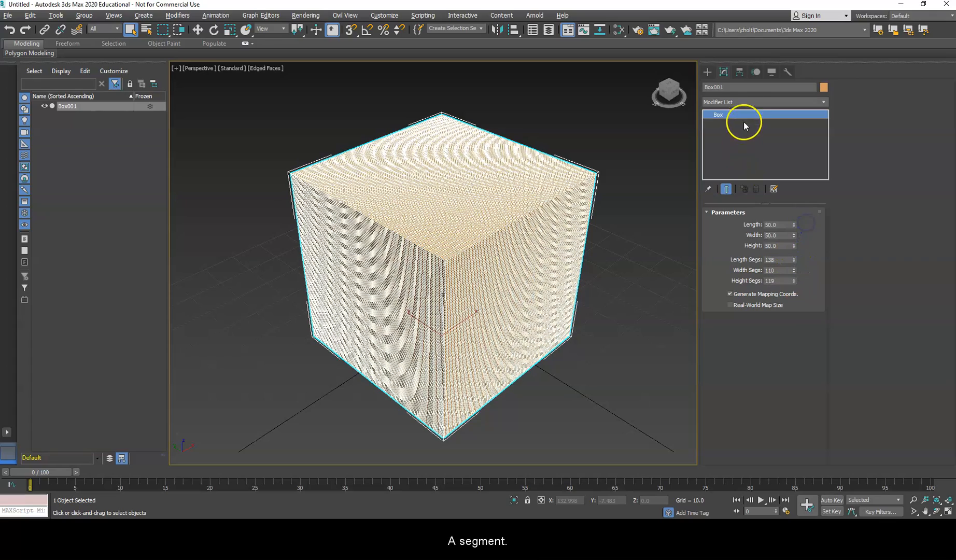
click(748, 103)
click(739, 289)
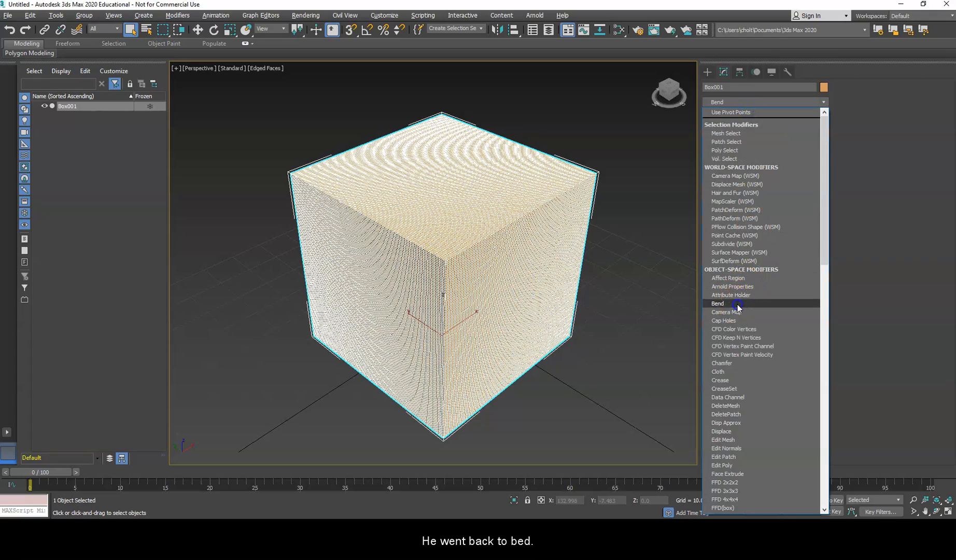
drag(789, 232, 847, 308)
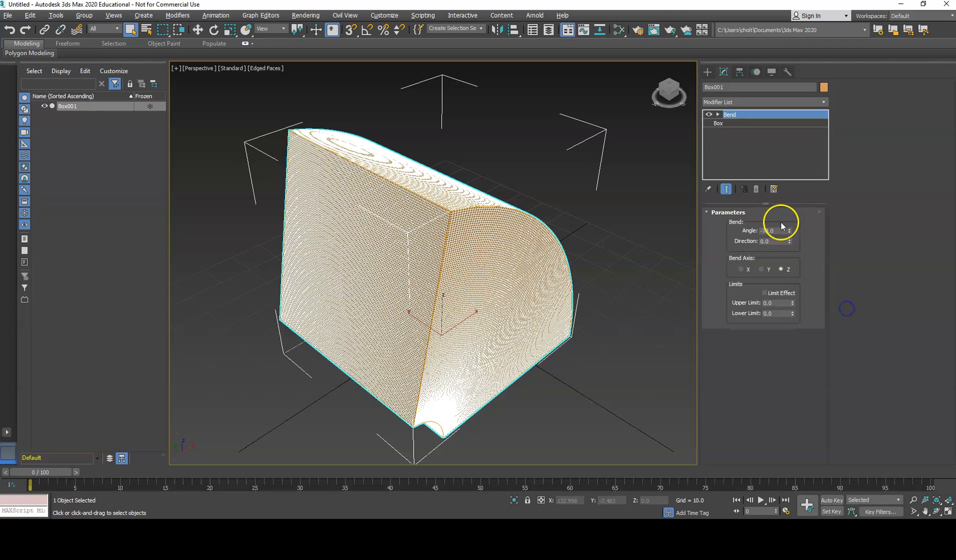
Step: Remove the Bend modifier and set the box's length, width and height segments back to 3
right_click(790, 233)
click(757, 189)
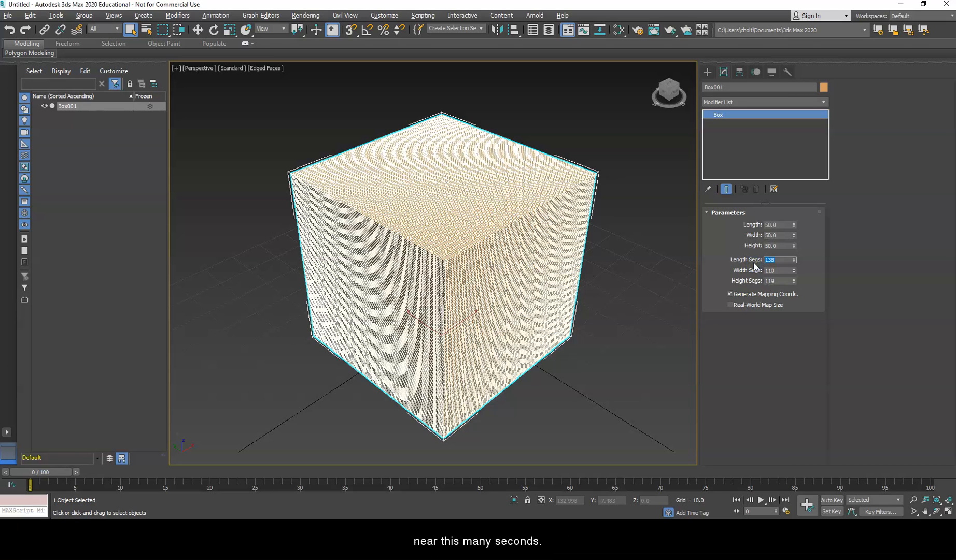
text(3)
key(Tab)
text(3)
key(Tab)
text(3)
key(Tab)
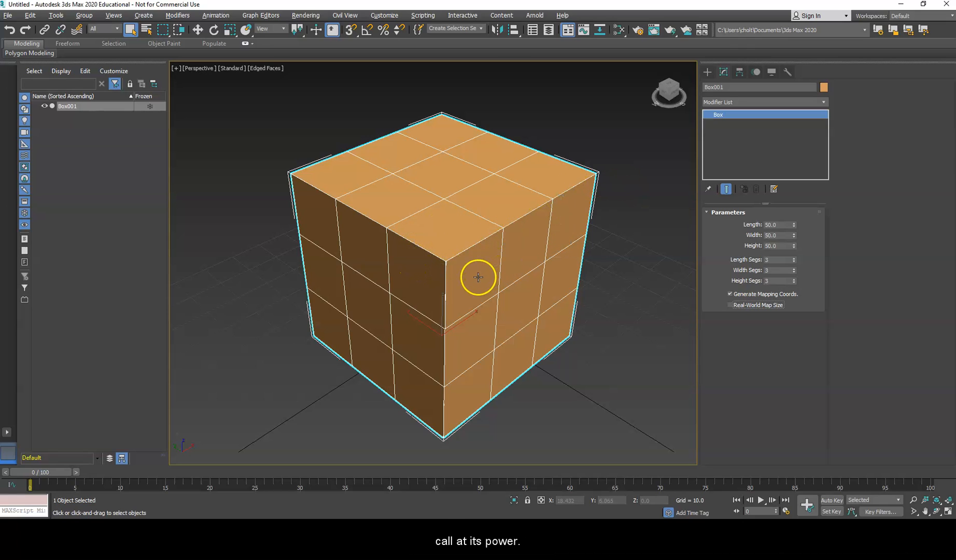
Step: Convert the box to an Editable Poly and undo the conversion
right_click(508, 234)
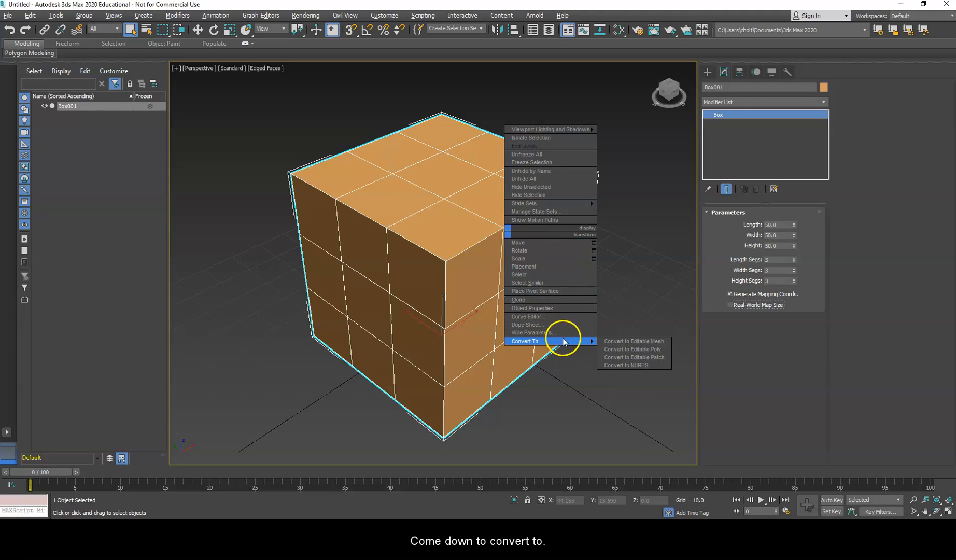
mouse_move(591, 341)
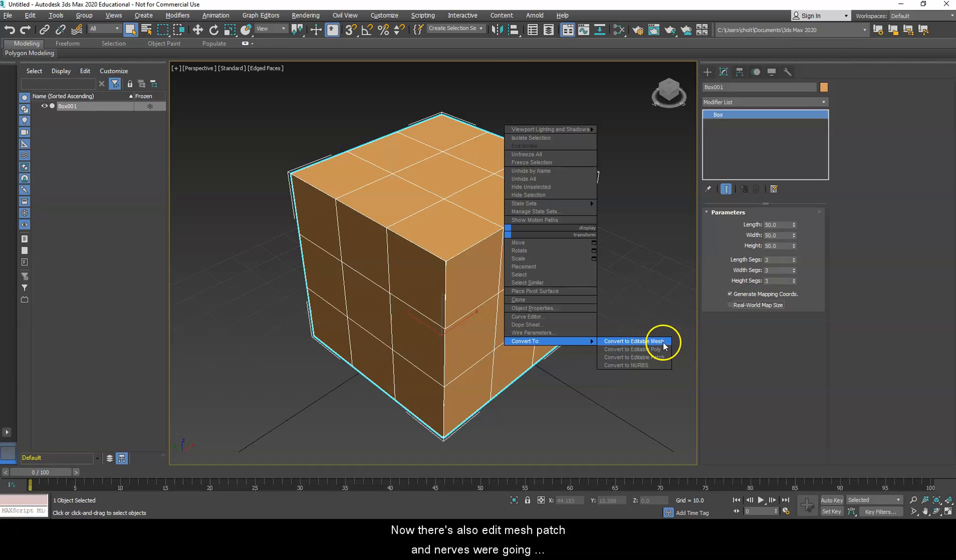
click(636, 350)
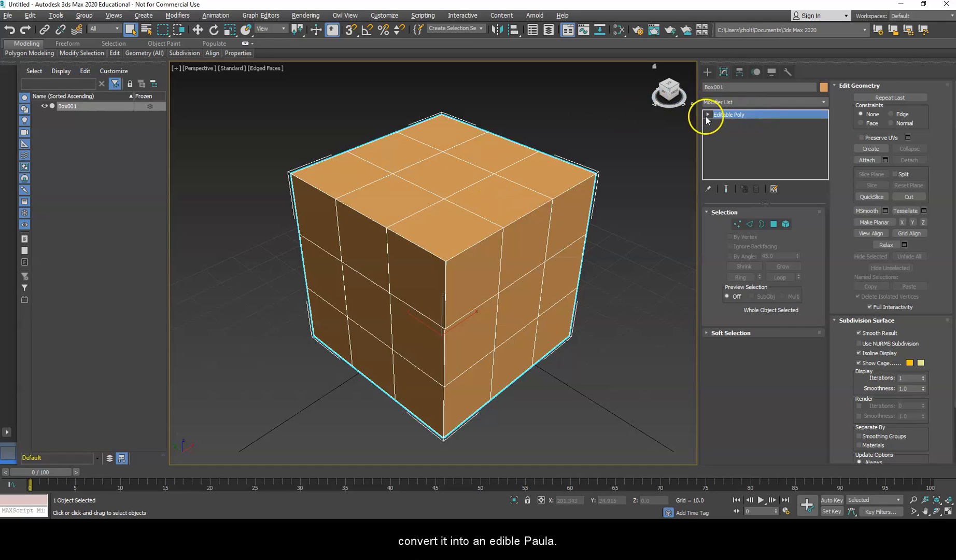
click(10, 29)
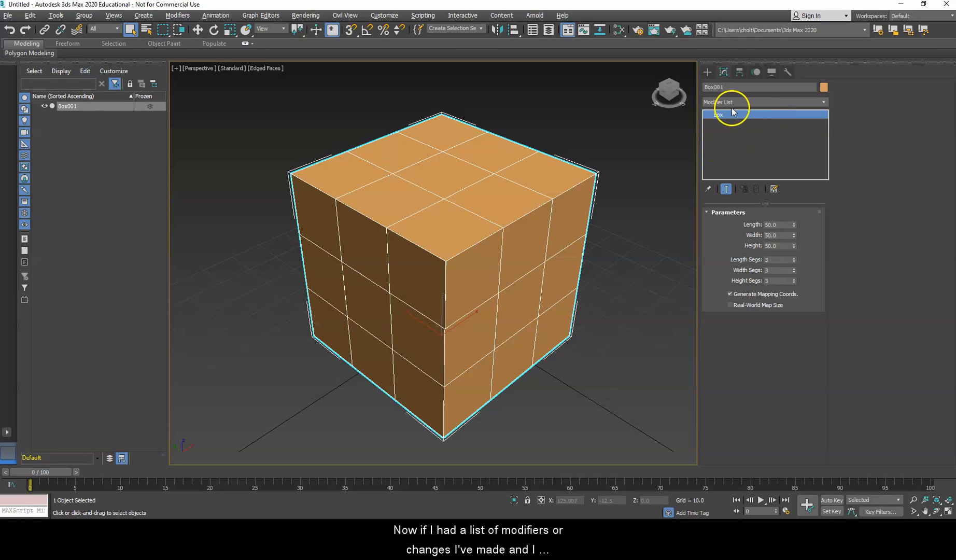
right_click(535, 205)
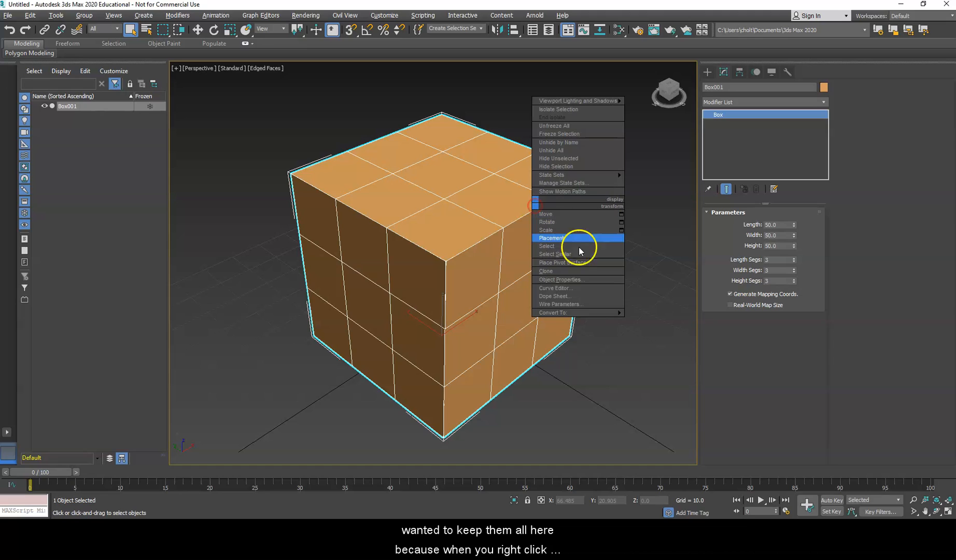
mouse_move(590, 315)
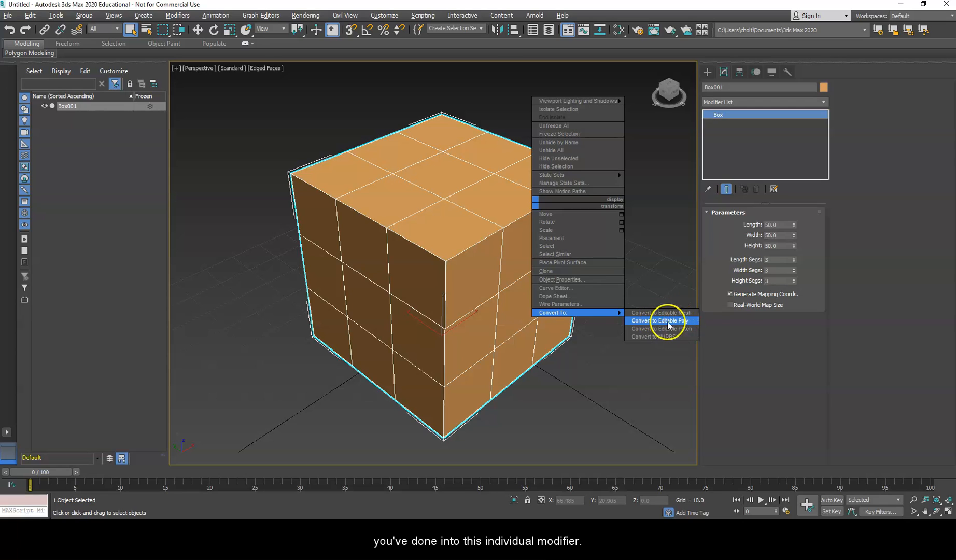
click(728, 146)
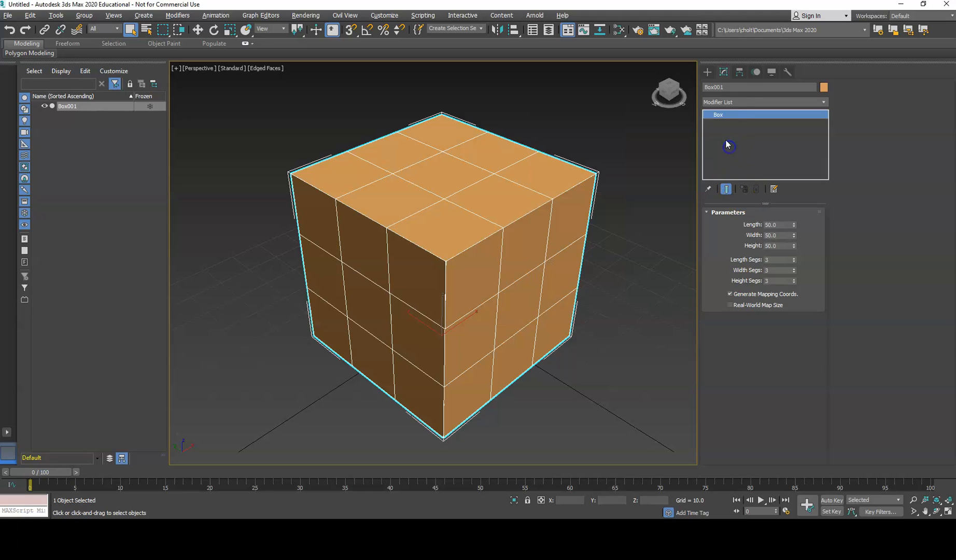
Step: Add an Edit Poly modifier above the box's base parameters and make it the active level of the stack
click(735, 103)
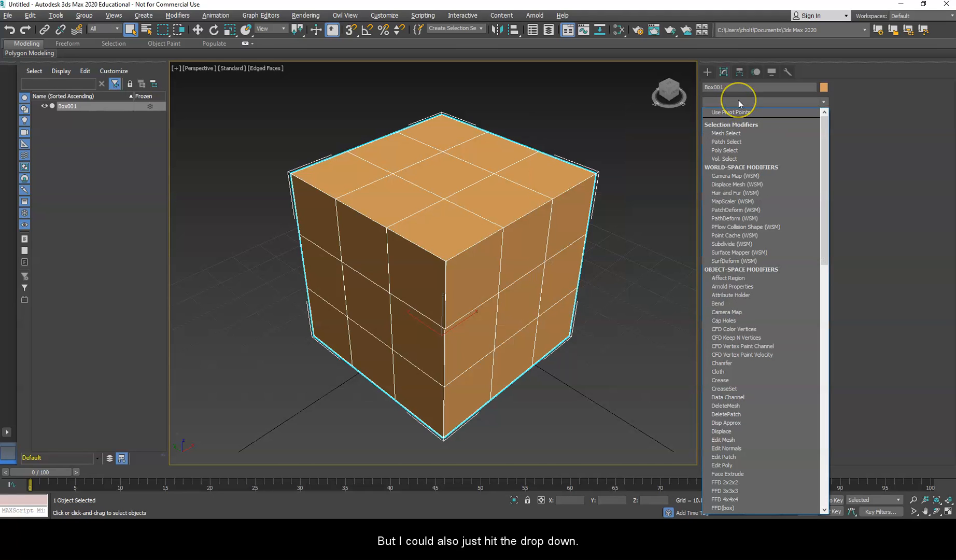
click(739, 466)
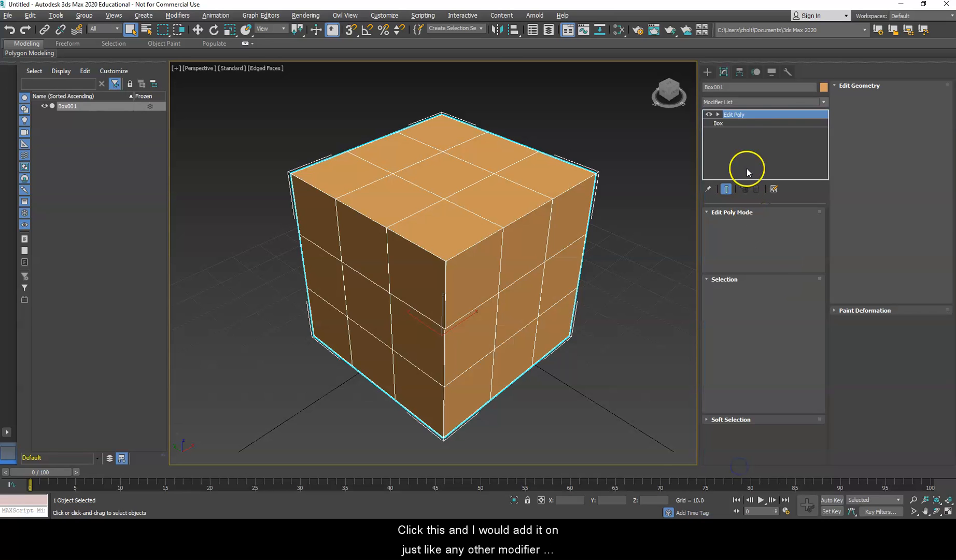
click(721, 124)
click(749, 115)
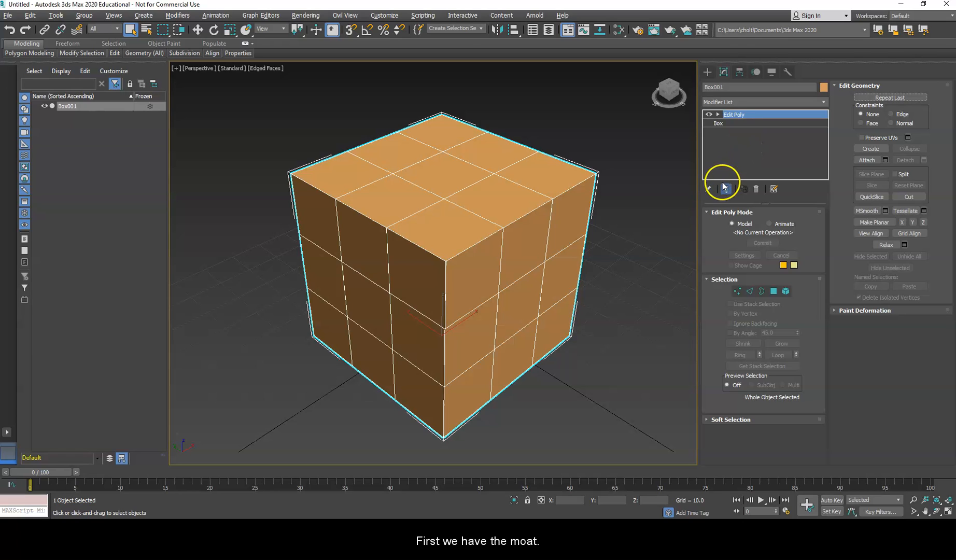
Step: Collapse the Edit Poly Mode settings, enter vertex sub-object mode and select the top front-right edge vertex nearest the front corner
click(719, 213)
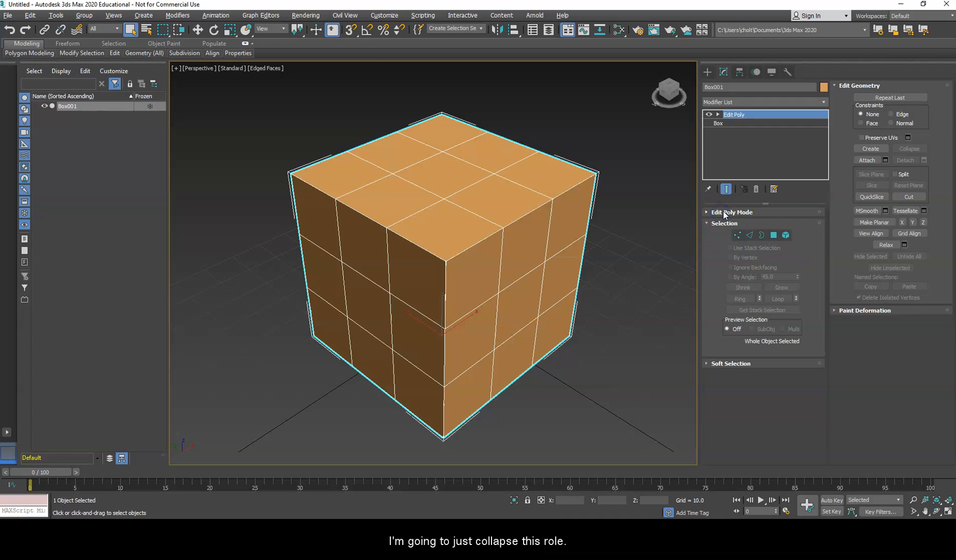
click(728, 212)
click(736, 235)
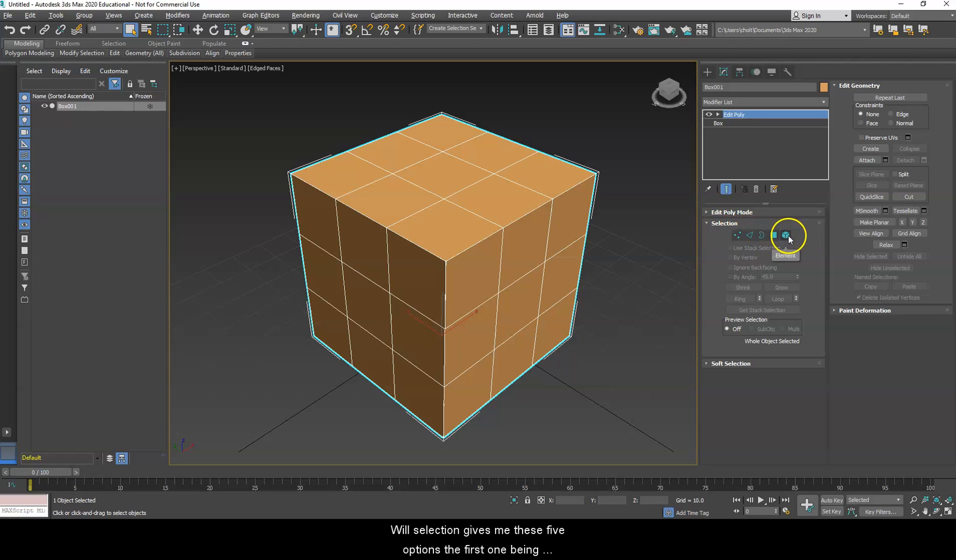
click(736, 236)
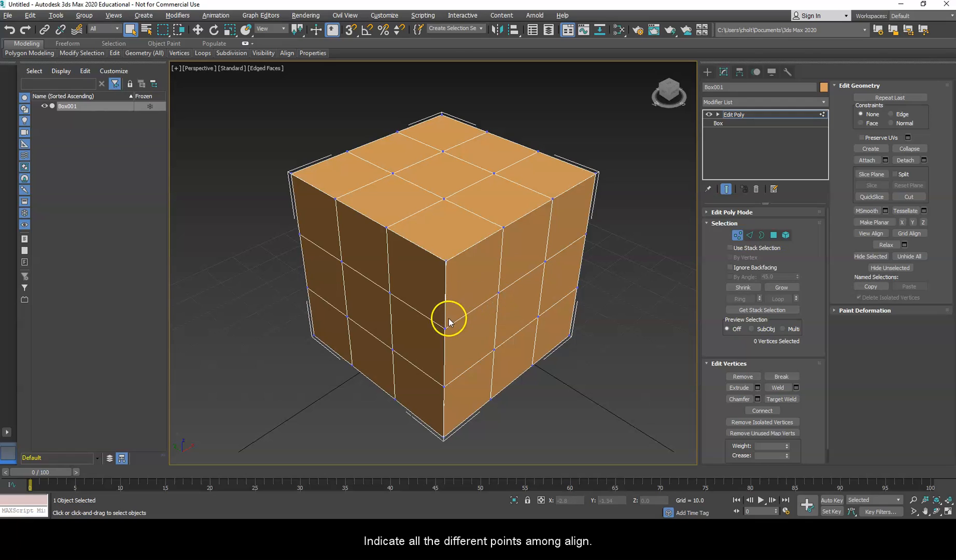
click(388, 227)
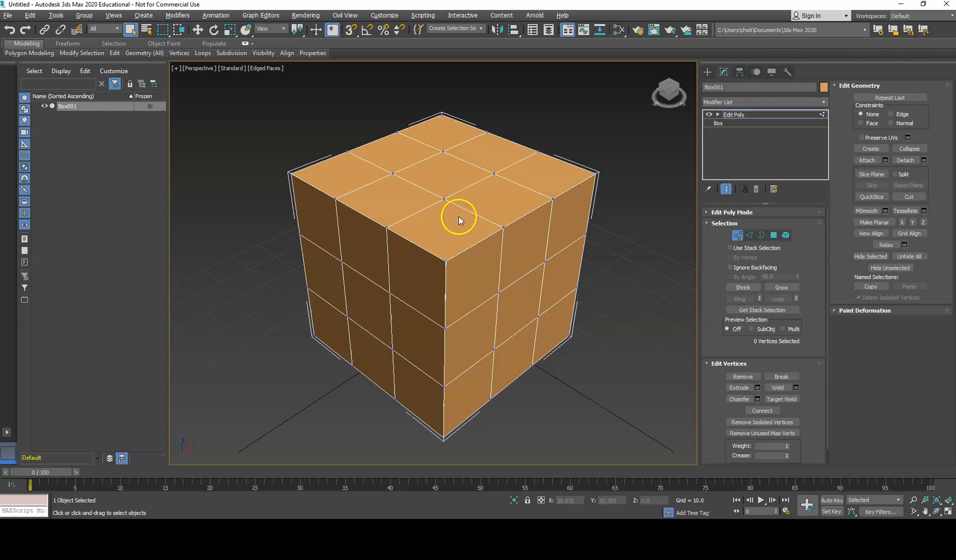
click(503, 228)
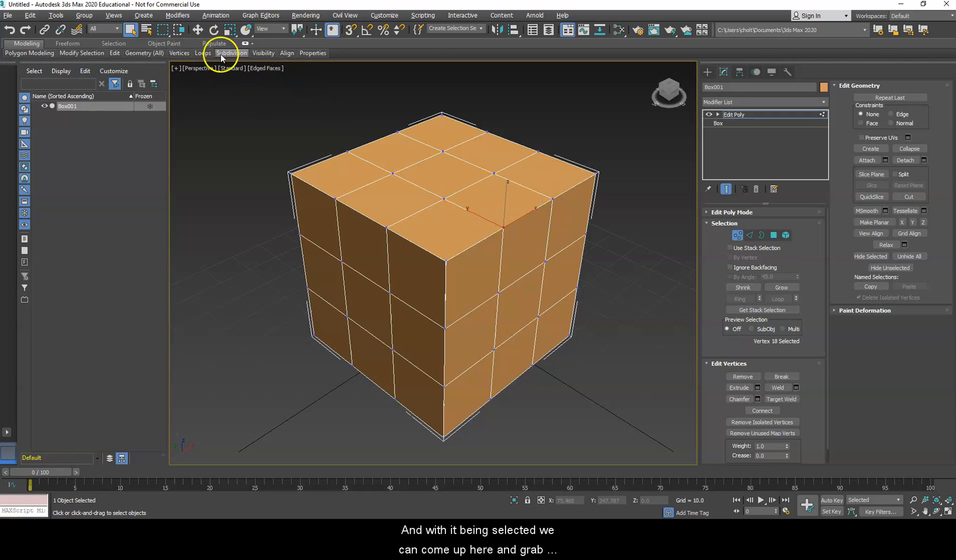
Step: Move the selected vertex inward across the box's top face to about X -15, Y -21
click(197, 30)
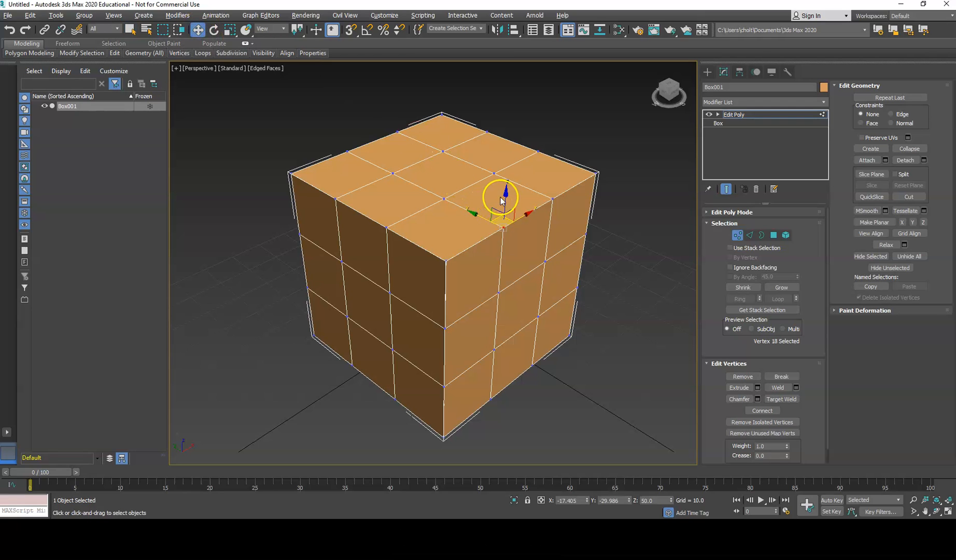
drag(502, 217, 475, 201)
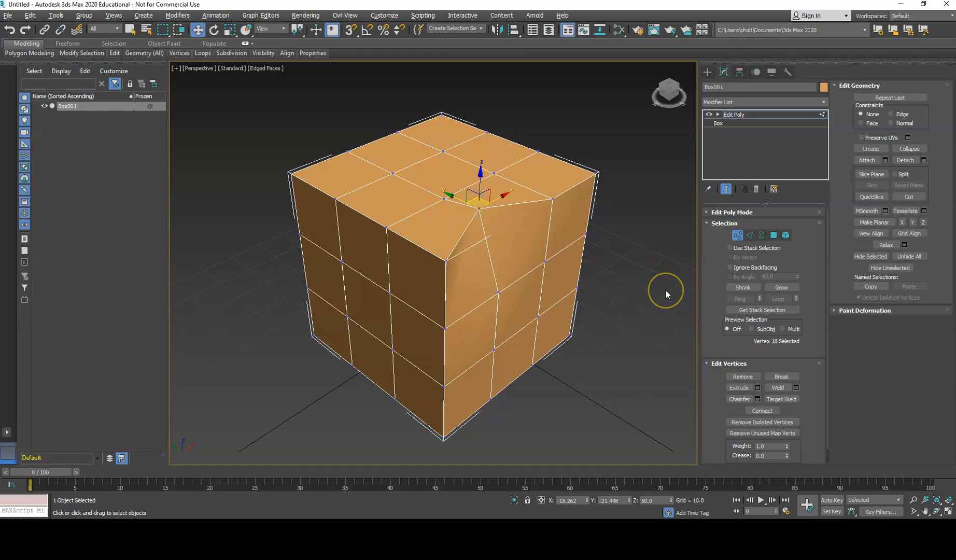
Step: In edge sub-object mode, select a vertical edge in the side face's upper row and move it outward to about X -1, Y -43
click(751, 235)
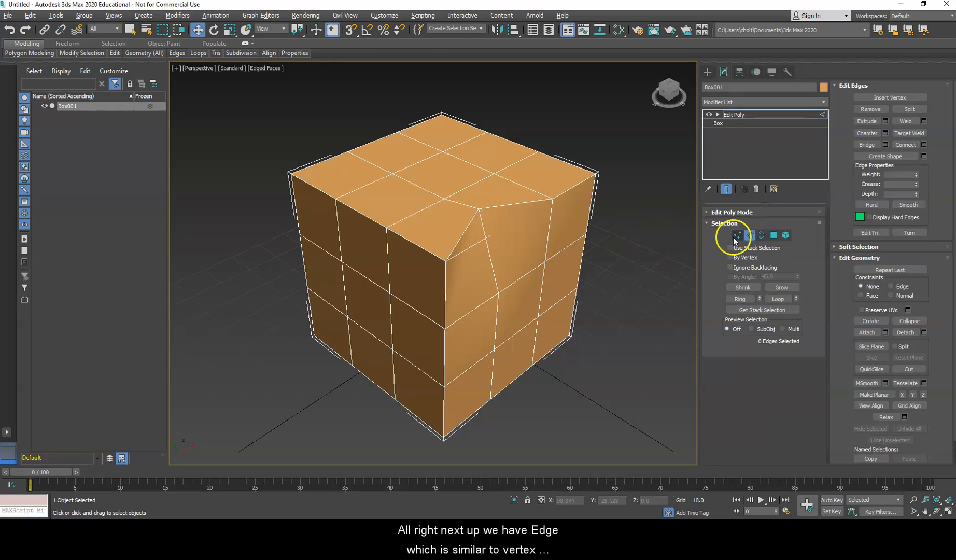
click(551, 216)
drag(523, 218, 574, 252)
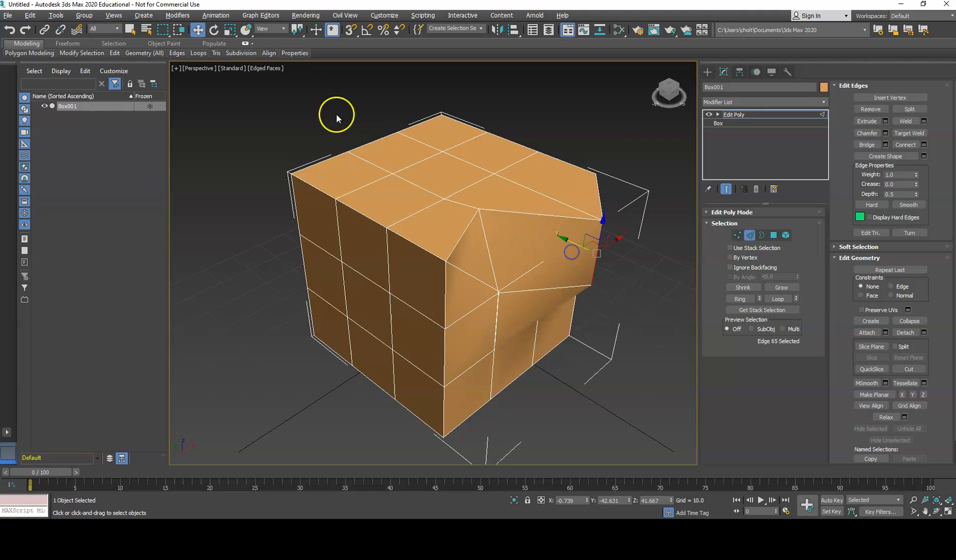
Step: Scale the pulled-out edge along Z to about 52 percent, rotate it, and clear the edge selection
click(231, 30)
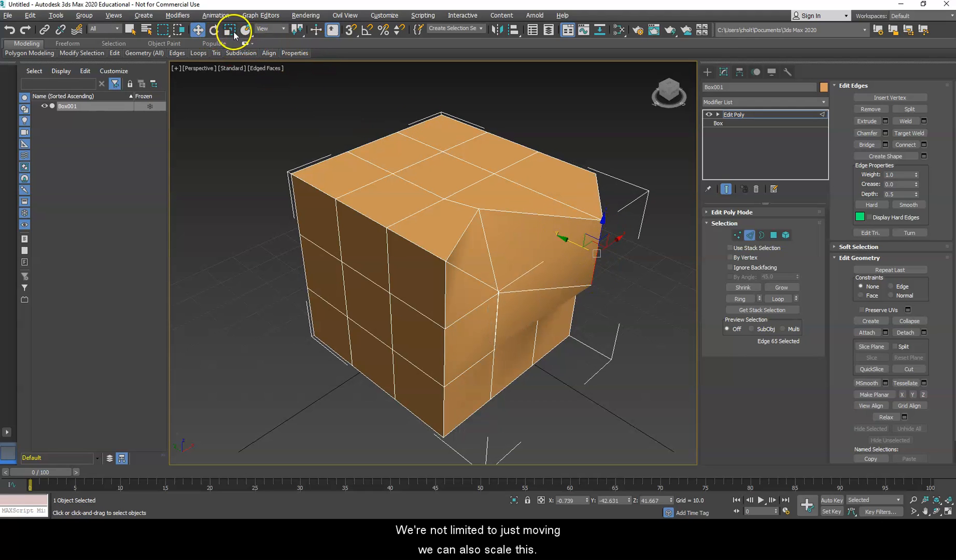
drag(604, 216, 602, 239)
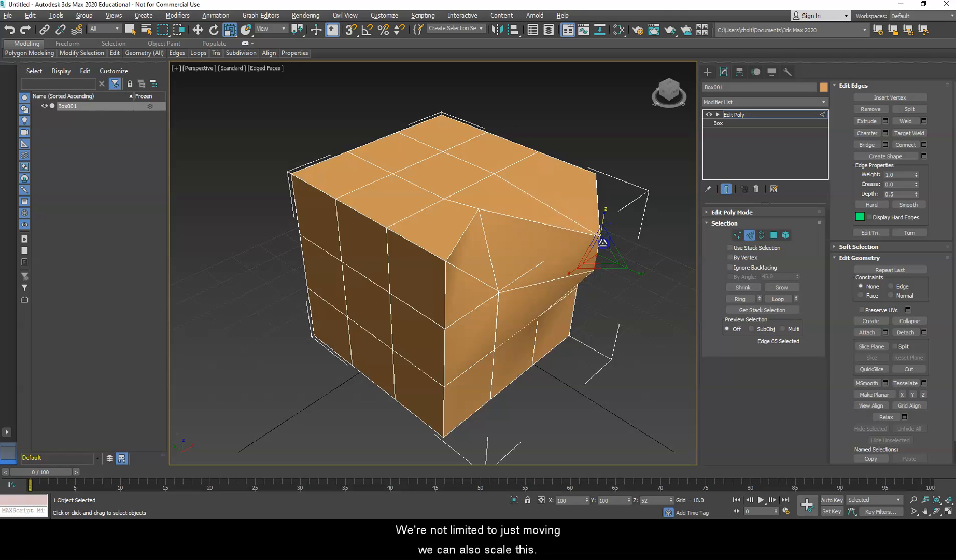
click(215, 30)
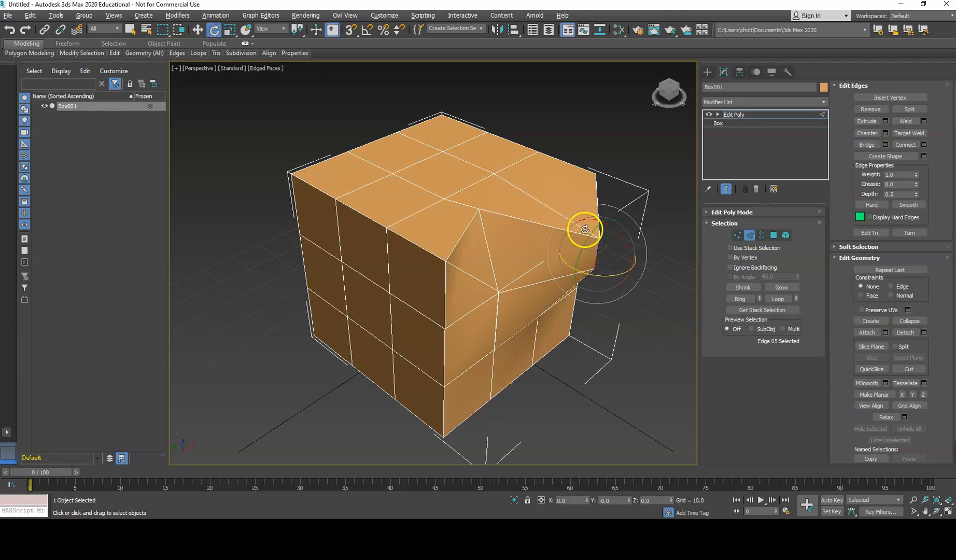
drag(600, 223, 571, 265)
click(654, 340)
click(650, 320)
alt+middle_drag(470, 226, 634, 276)
Step: Switch to border sub-object mode and examine the mesh for open borders from several angles
click(762, 234)
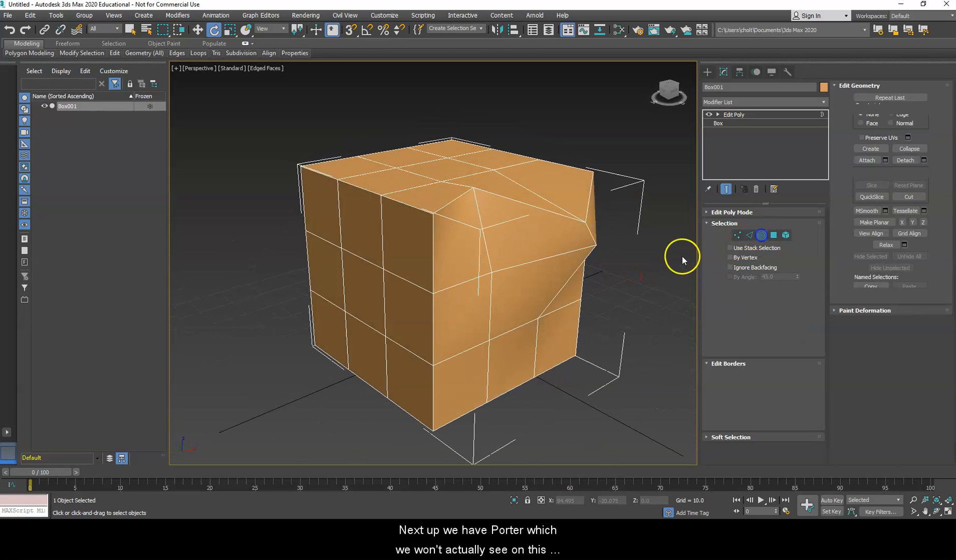
alt+middle_drag(404, 182, 529, 196)
alt+middle_drag(438, 301, 712, 237)
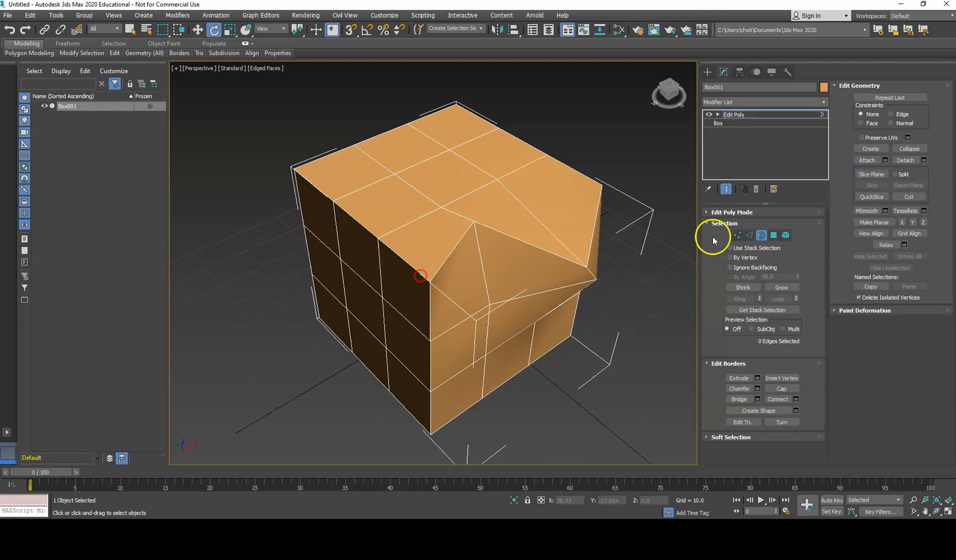
Step: In polygon sub-object mode, raise the middle polygon along one edge of the top face, and clear the selection
click(774, 235)
click(421, 238)
alt+middle_drag(421, 238, 316, 228)
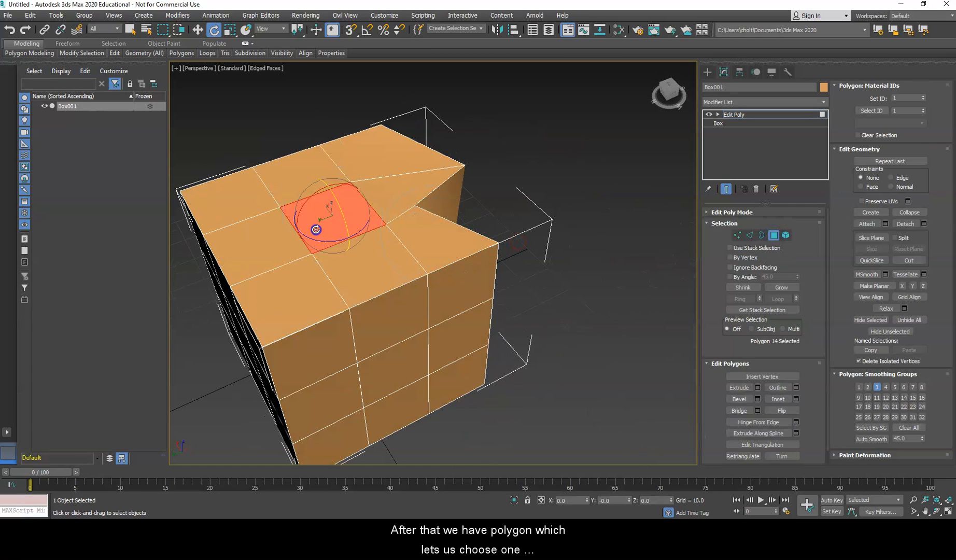
click(276, 240)
key(w)
drag(248, 216, 252, 152)
click(253, 152)
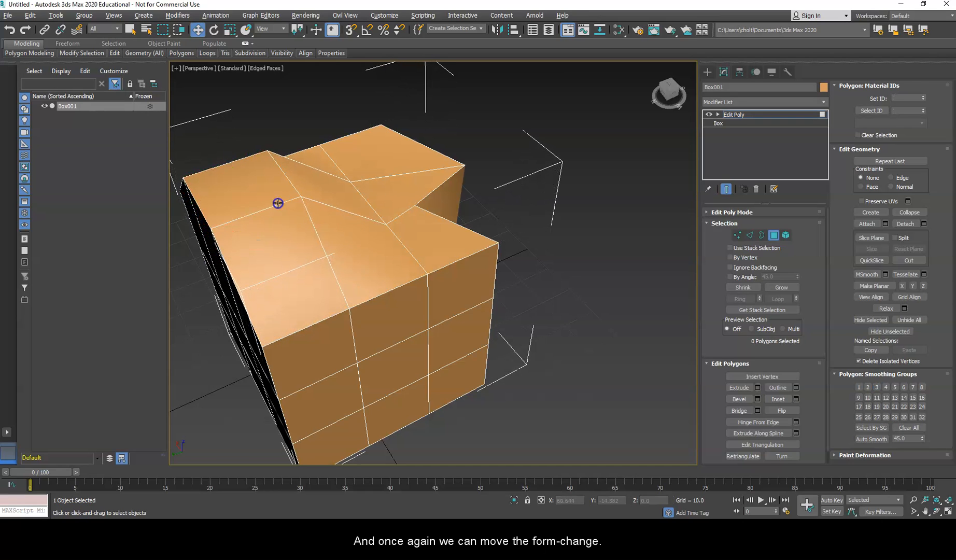
Step: Move the upper-middle polygon of the adjacent side face inward to about X -26 and scale it down
click(365, 318)
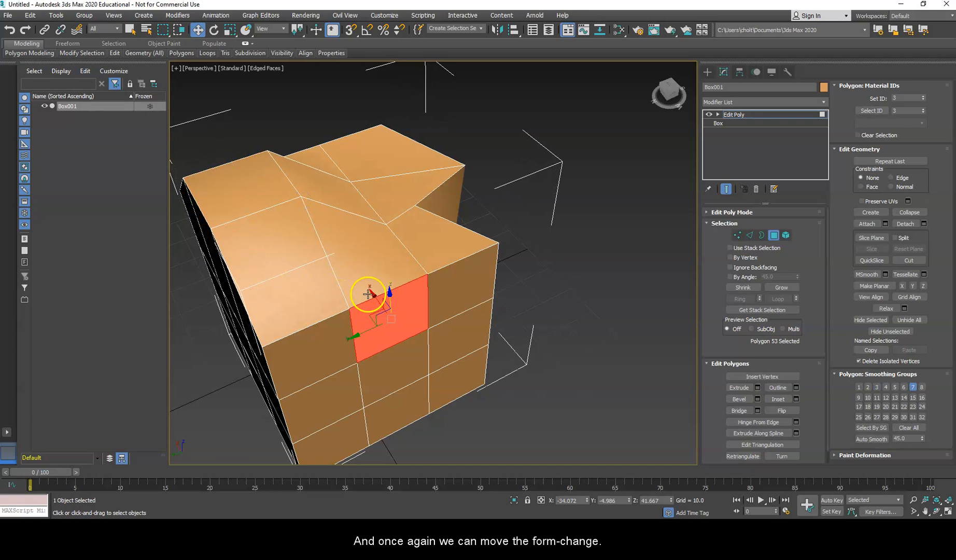
drag(375, 296, 356, 267)
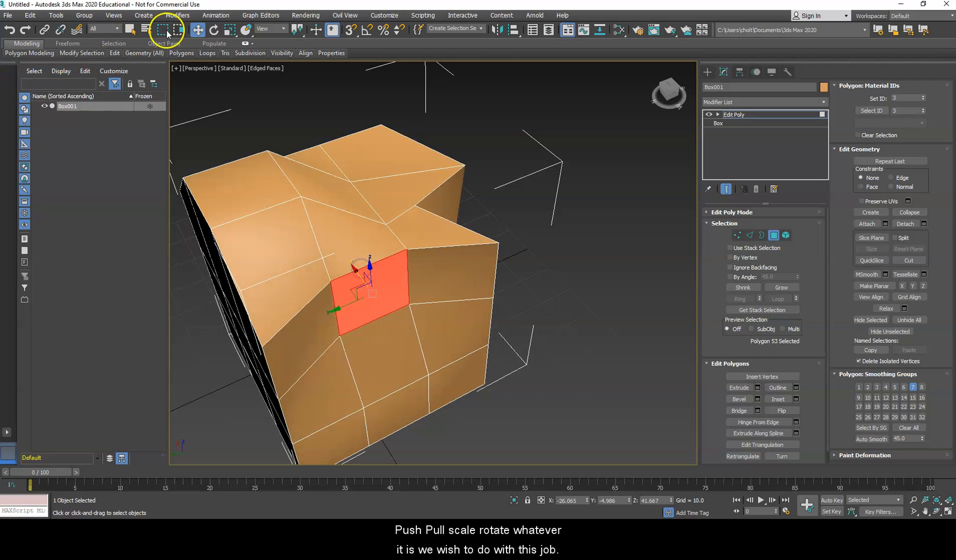
click(227, 32)
drag(367, 291, 360, 311)
Step: Rotate the centre polygon of the gable-shaped side face and clear the polygon selection
alt+middle_drag(358, 322, 391, 263)
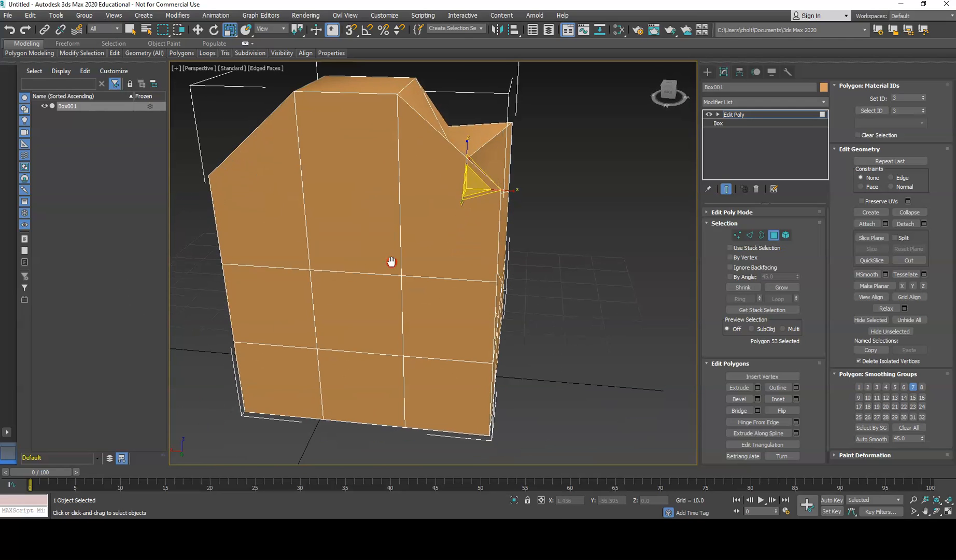
click(384, 283)
click(214, 30)
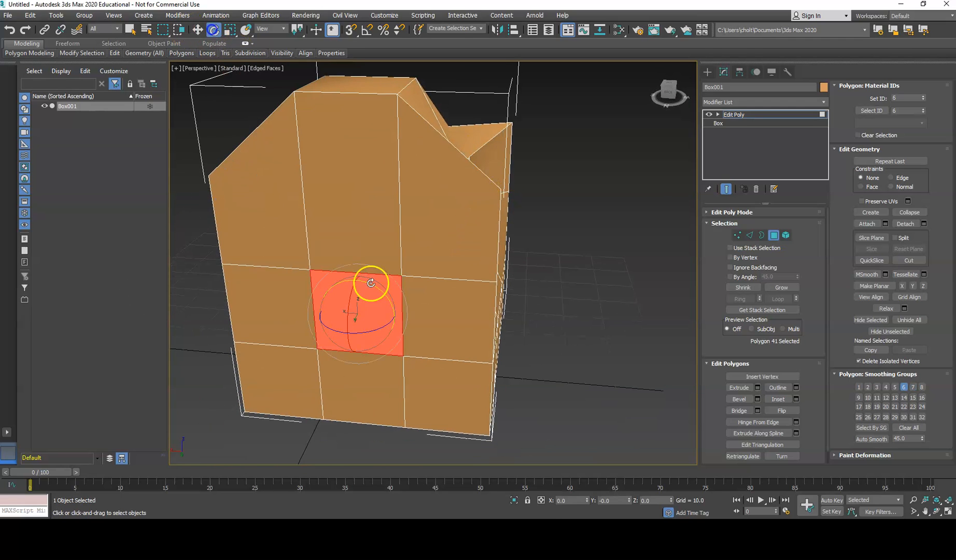
drag(379, 291, 400, 327)
click(598, 295)
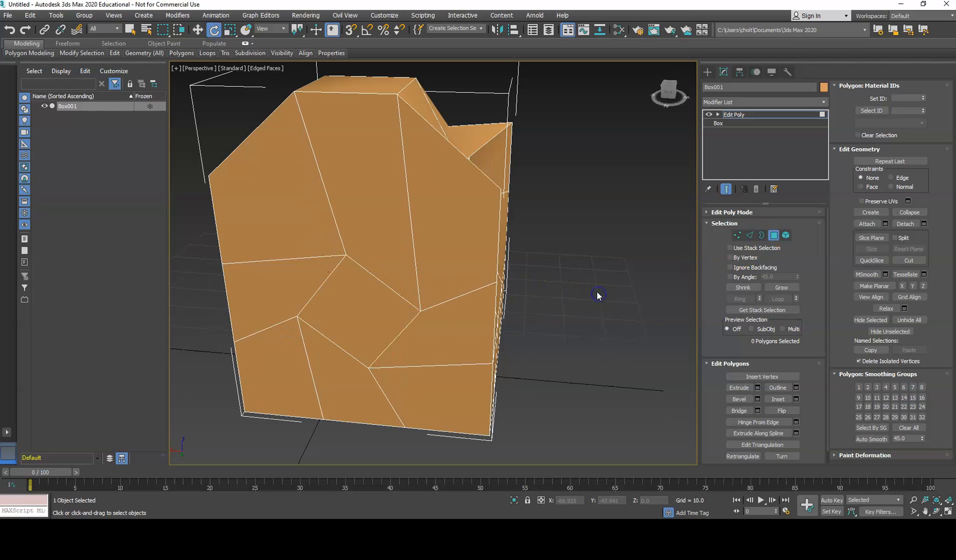
Step: Switch to element sub-object mode and select the whole mesh as one element
click(786, 235)
click(485, 254)
alt+middle_drag(486, 252, 442, 286)
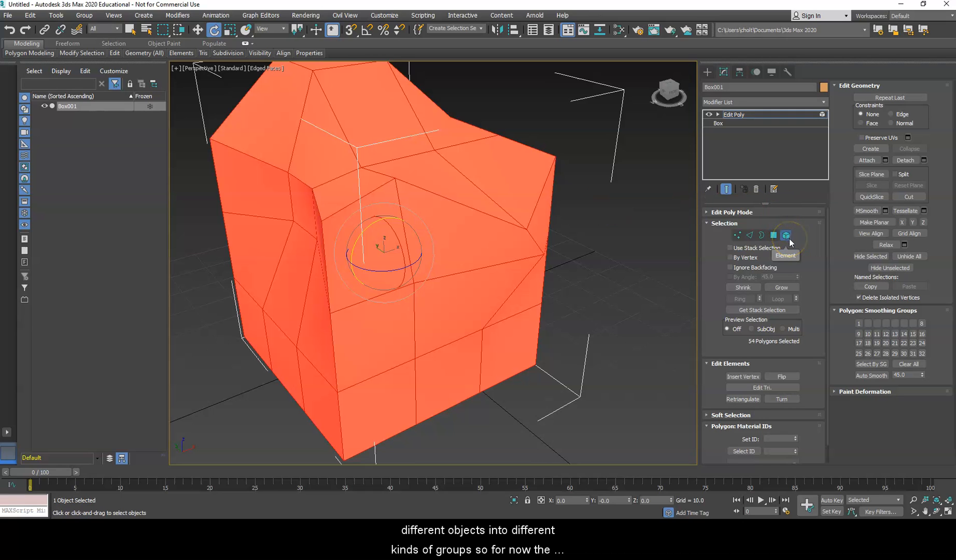
Step: Go through the vertex, edge and polygon sub-object modes, and select all polygons in polygon mode
click(737, 235)
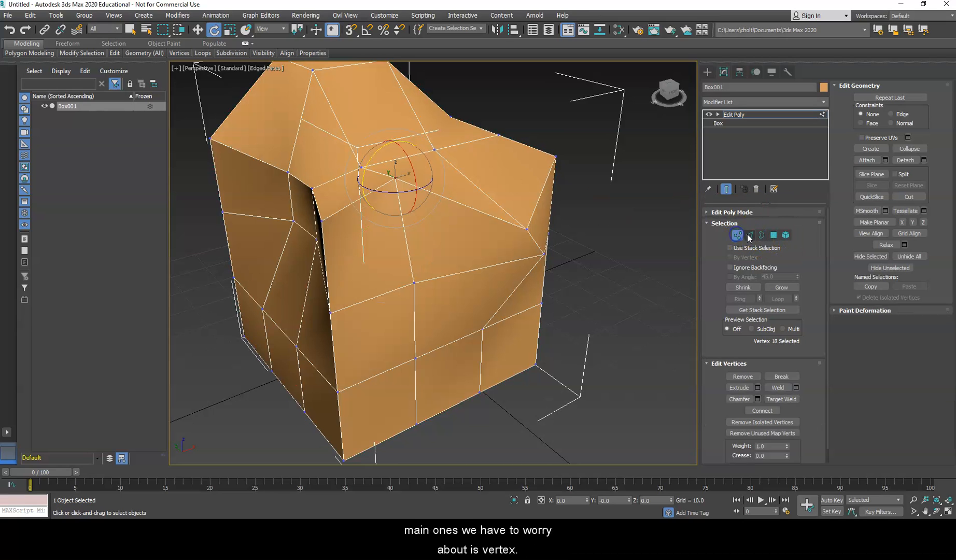
click(774, 235)
click(737, 235)
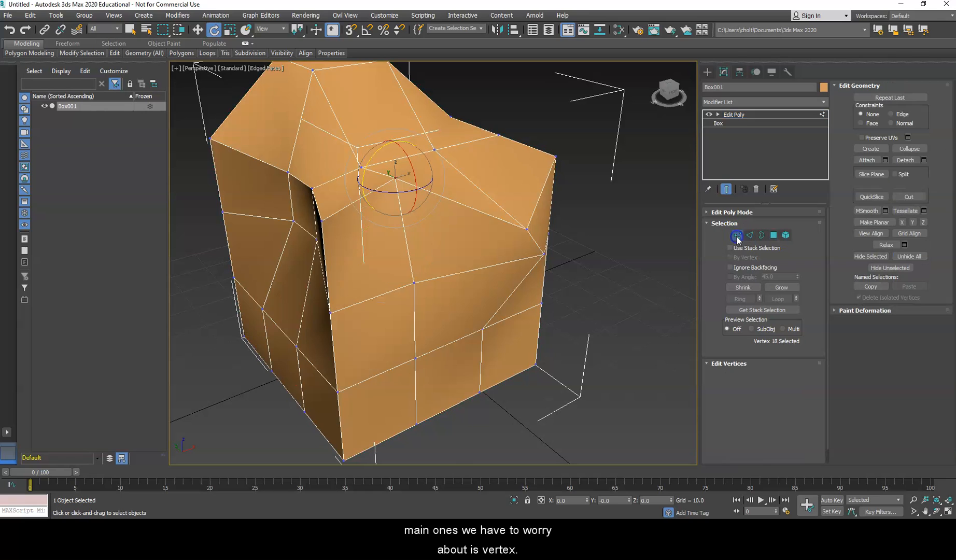
click(750, 235)
click(774, 236)
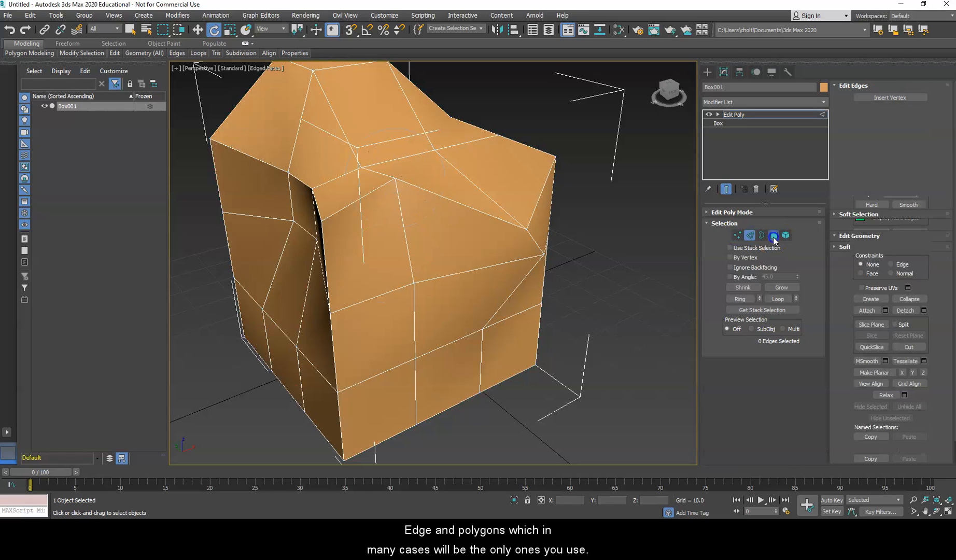
key(ctrl+a)
alt+middle_drag(538, 253, 514, 284)
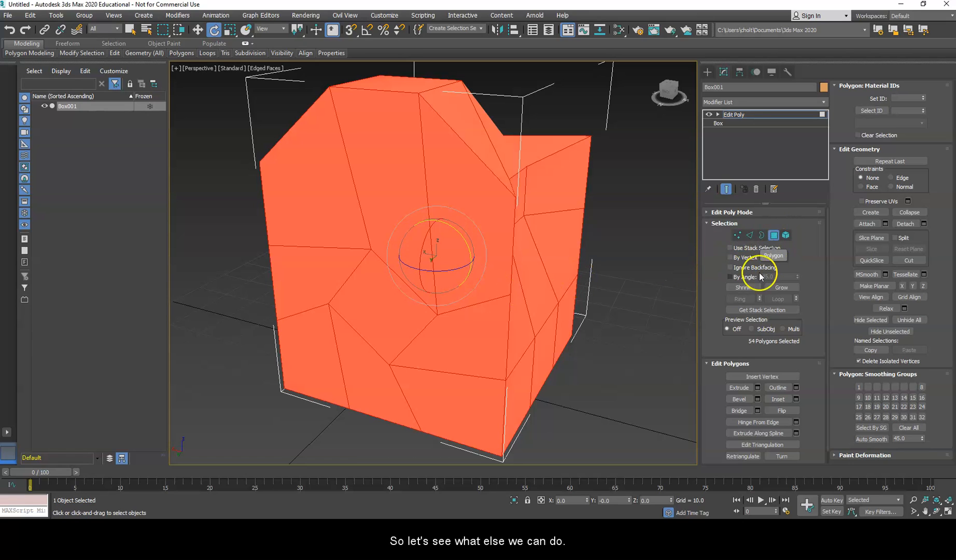
Step: Select only the centre polygon of the side face with the pushed-in upper polygon, and switch to the plain selection tool
click(774, 236)
click(773, 236)
alt+middle_drag(567, 295, 504, 313)
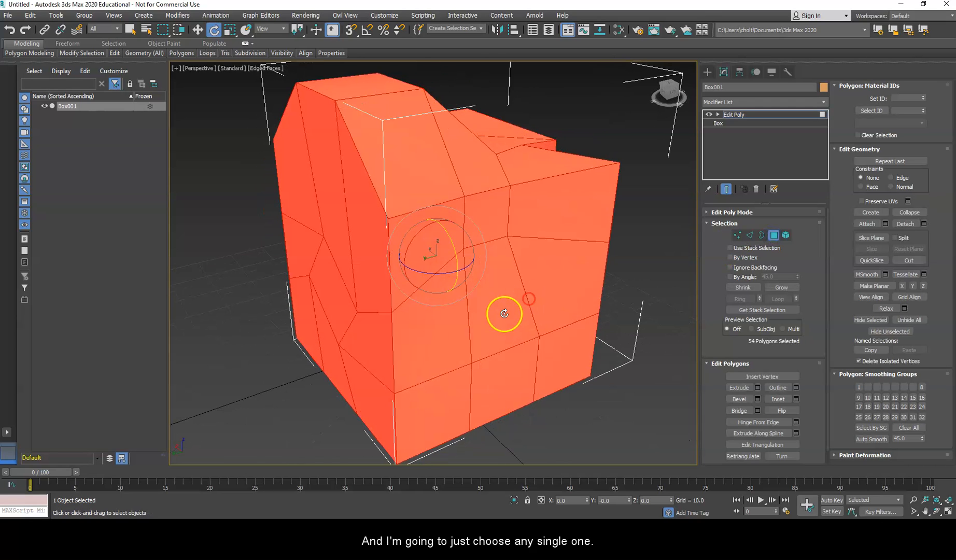
click(504, 314)
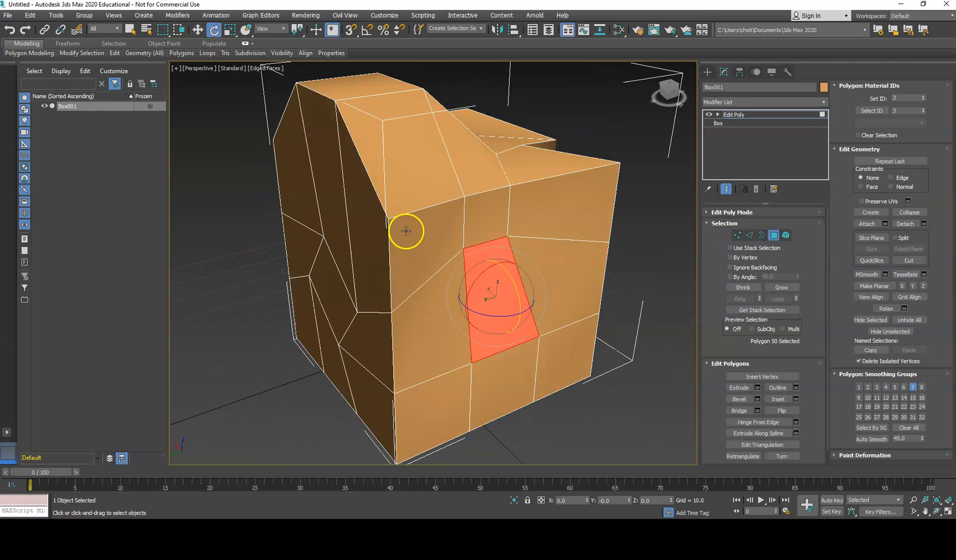
click(129, 31)
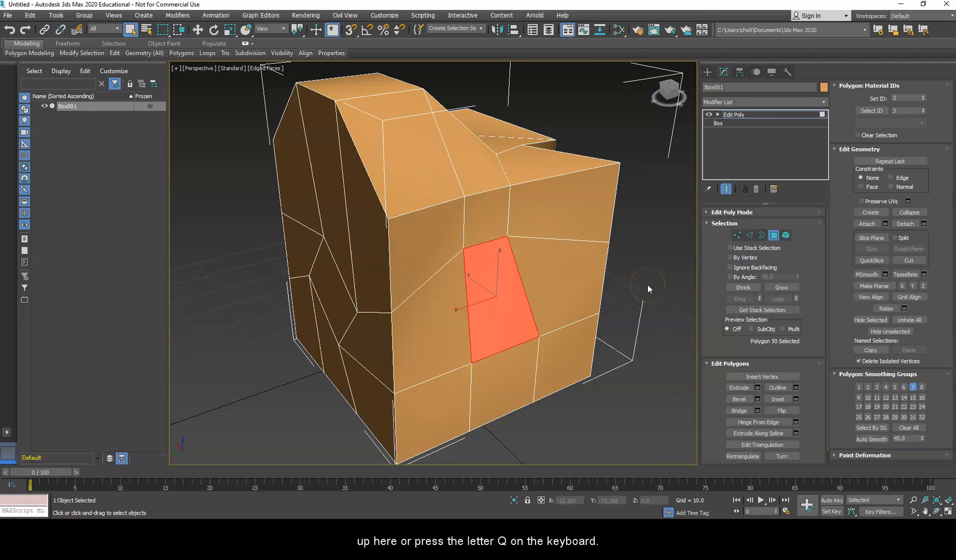
Step: Pick the polygons surrounding the centre polygon one at a time, and return to selecting only the centre polygon
alt+middle_drag(634, 327, 589, 326)
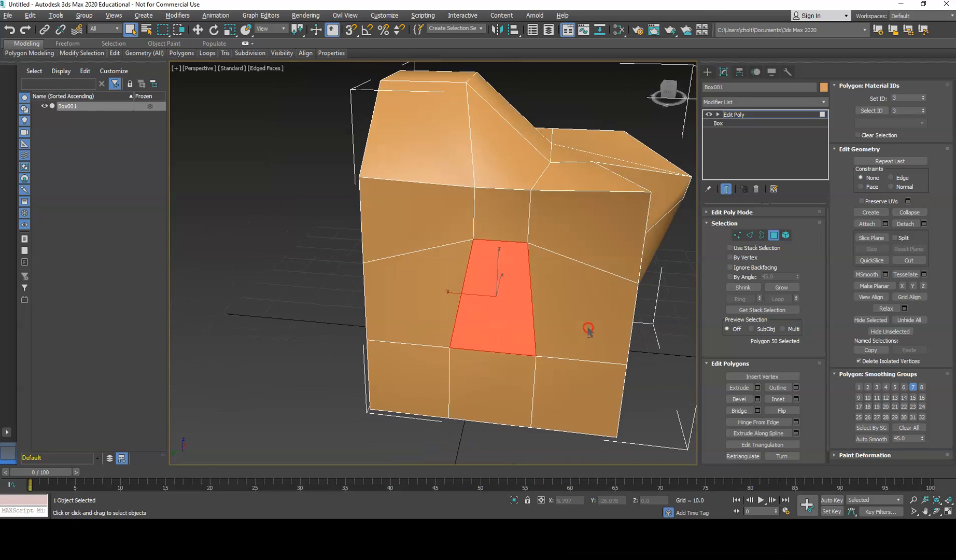
click(582, 240)
click(589, 320)
click(484, 306)
click(428, 272)
click(425, 213)
click(480, 212)
click(583, 222)
click(527, 293)
Step: With Ignore Backfacing off, region-select across the side face and check which polygons are picked on the far side
alt+middle_drag(529, 295, 514, 315)
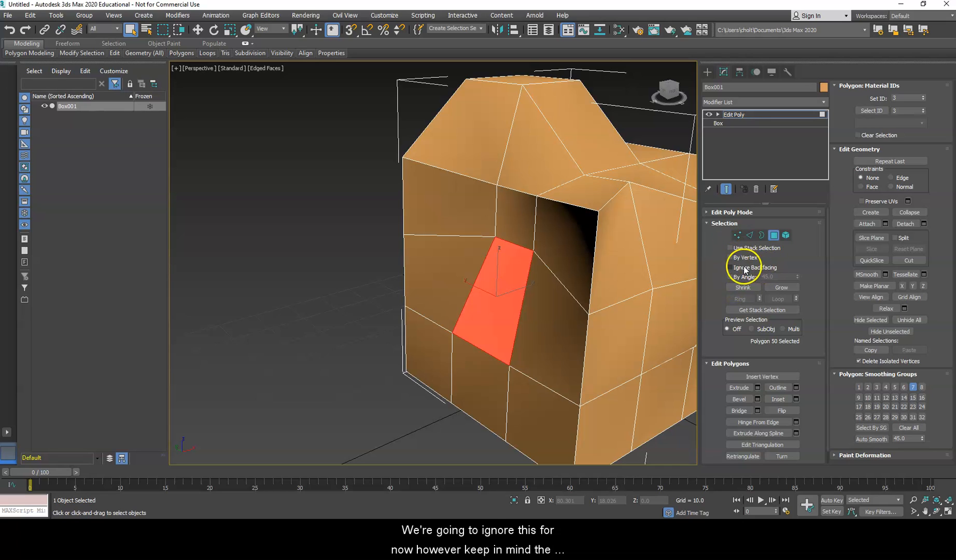
click(550, 263)
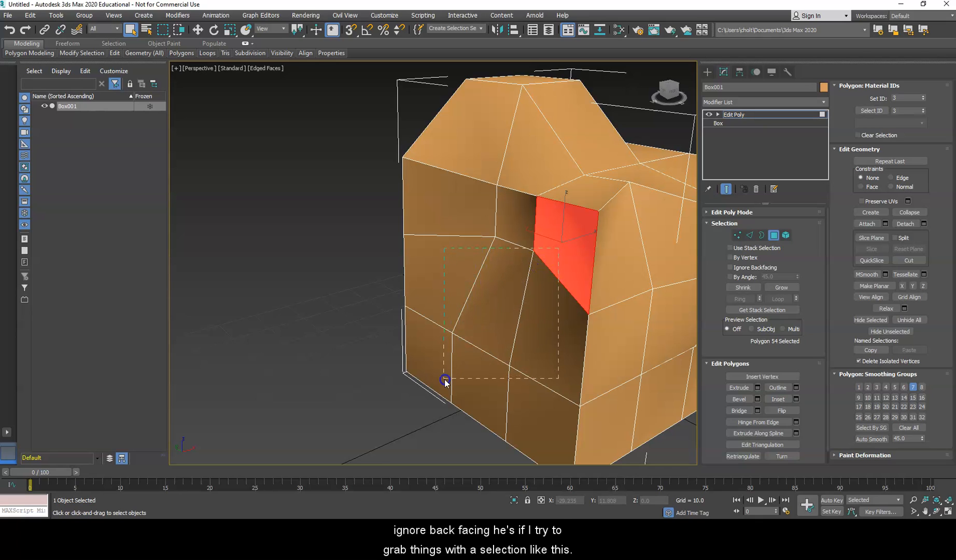
drag(445, 380, 445, 381)
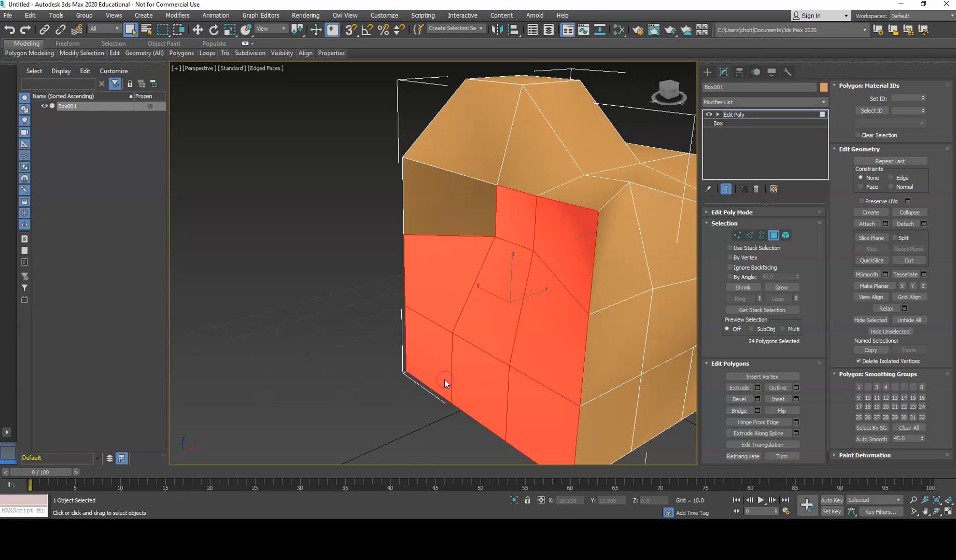
alt+middle_drag(347, 338, 459, 331)
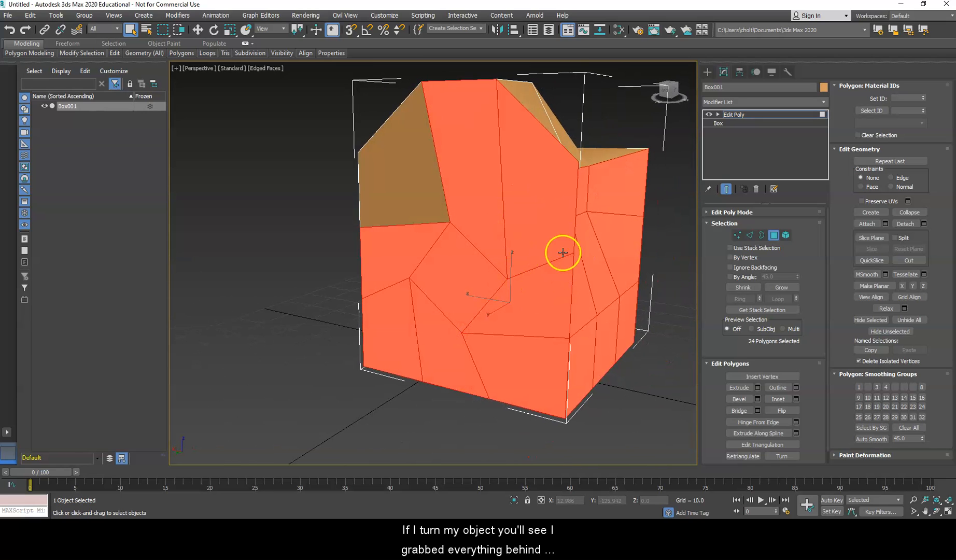
alt+middle_drag(587, 285, 471, 284)
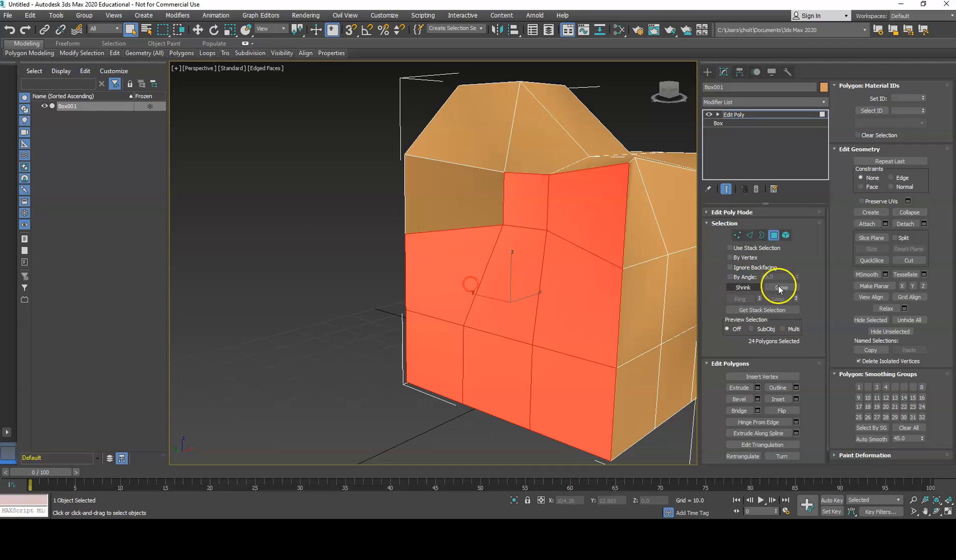
Step: Clear the selection, turn on Ignore Backfacing, and region-select the side face's polygons again, checking the far side
click(368, 287)
click(752, 268)
drag(567, 369, 463, 156)
alt+middle_drag(279, 139, 449, 211)
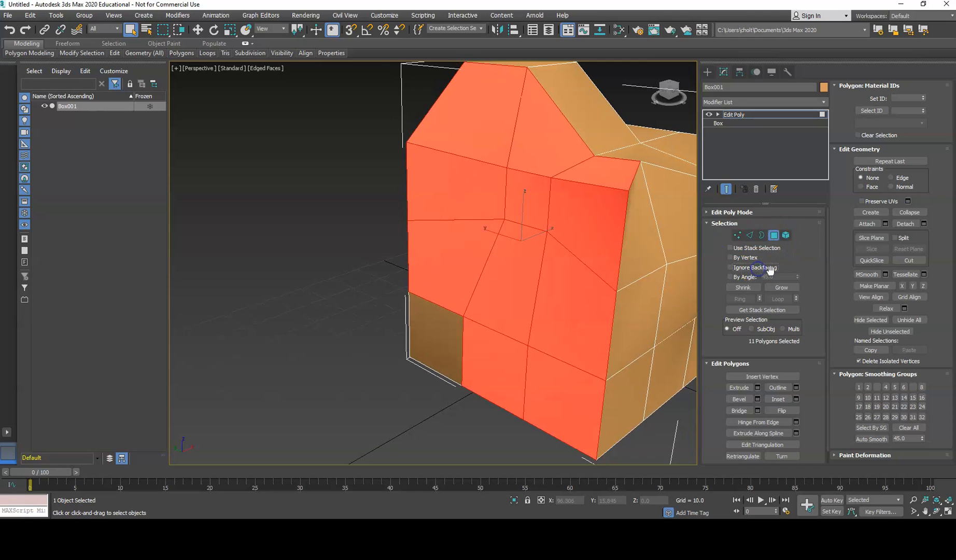
Step: Select only the centre polygon of the side face and grow the selection three times
click(774, 234)
click(774, 235)
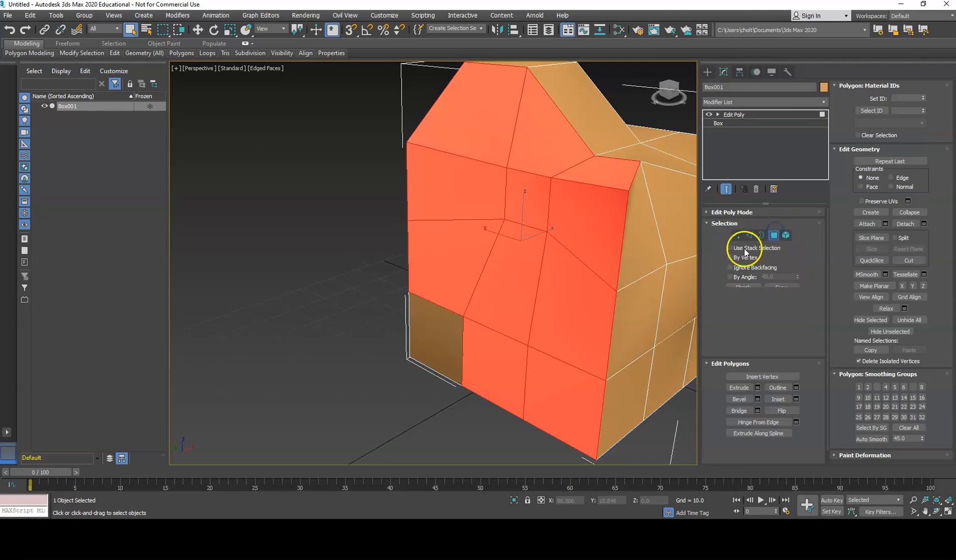
click(742, 288)
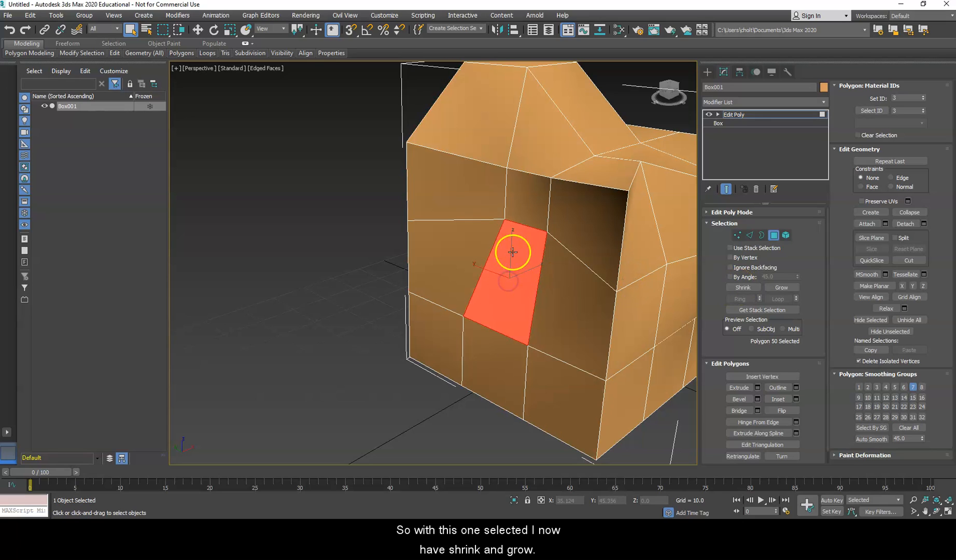
click(774, 288)
click(773, 287)
click(773, 287)
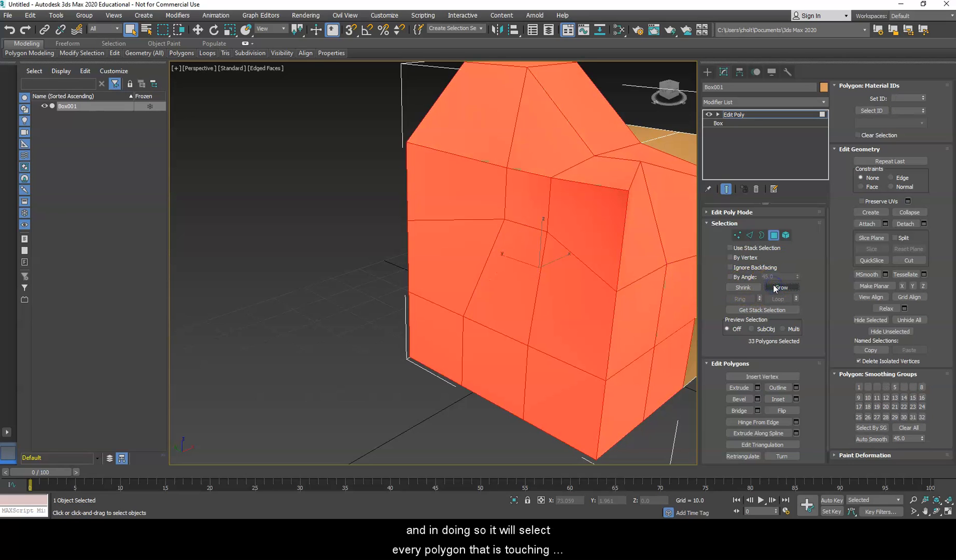
Step: Select only the middle-row polygon beside the vertical corner edge on the adjacent side face, and grow the selection once
alt+middle_drag(671, 299, 616, 288)
click(556, 315)
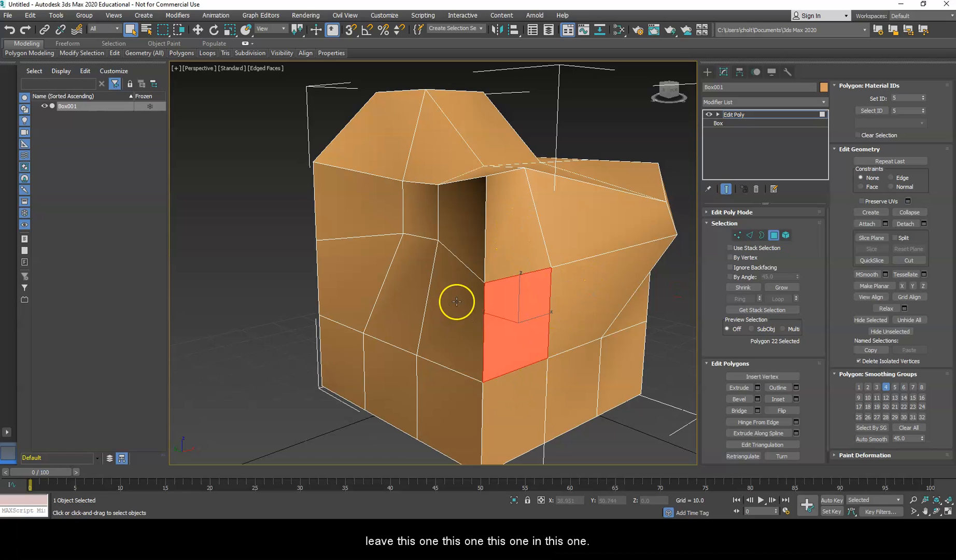
click(788, 290)
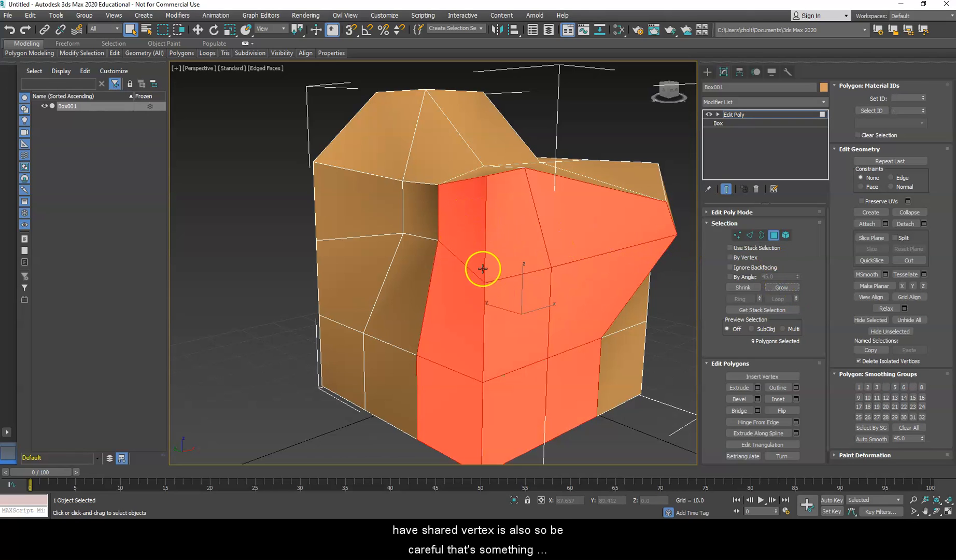
mouse_move(566, 278)
alt+middle_down()
mouse_move(506, 276)
mouse_move(513, 285)
mouse_move(558, 284)
alt+middle_up()
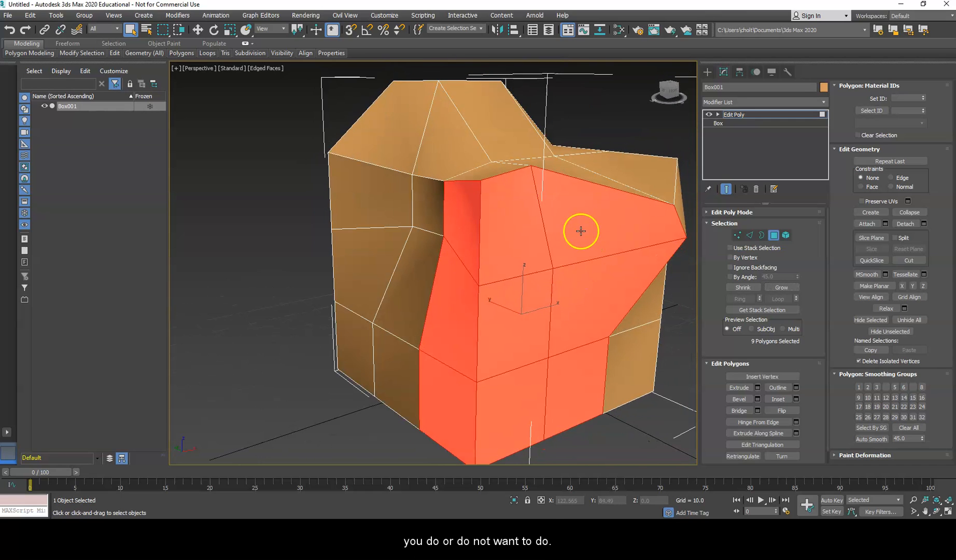
Step: Remove four of the surrounding polygons from the grown selection one at a time: two in the upper row and two in the bottom row
key(space)
click(563, 198)
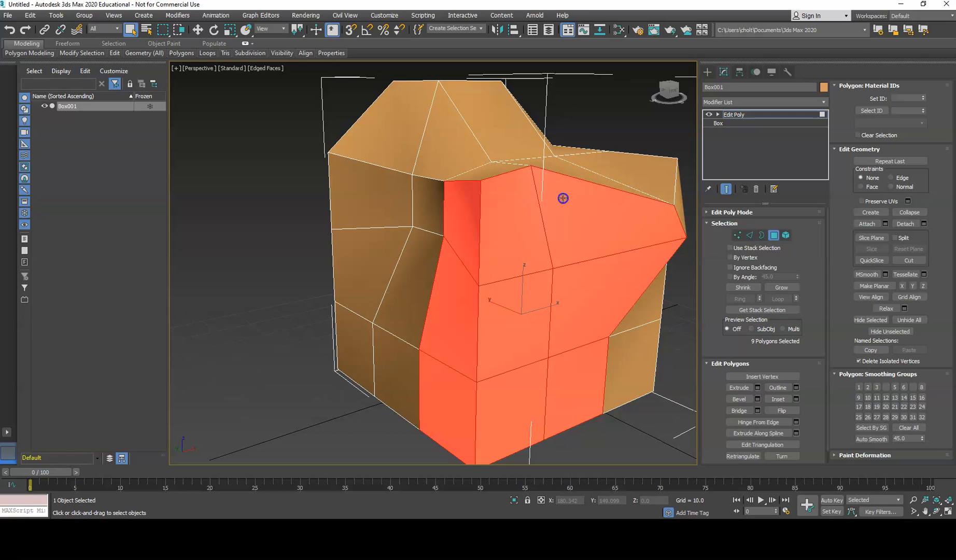
alt+click(583, 225)
alt+click(450, 228)
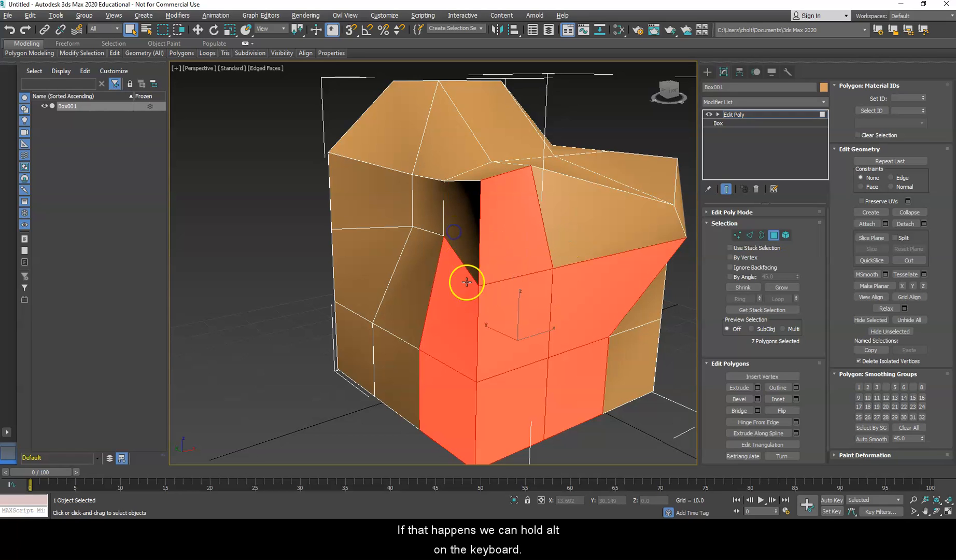
alt+click(462, 408)
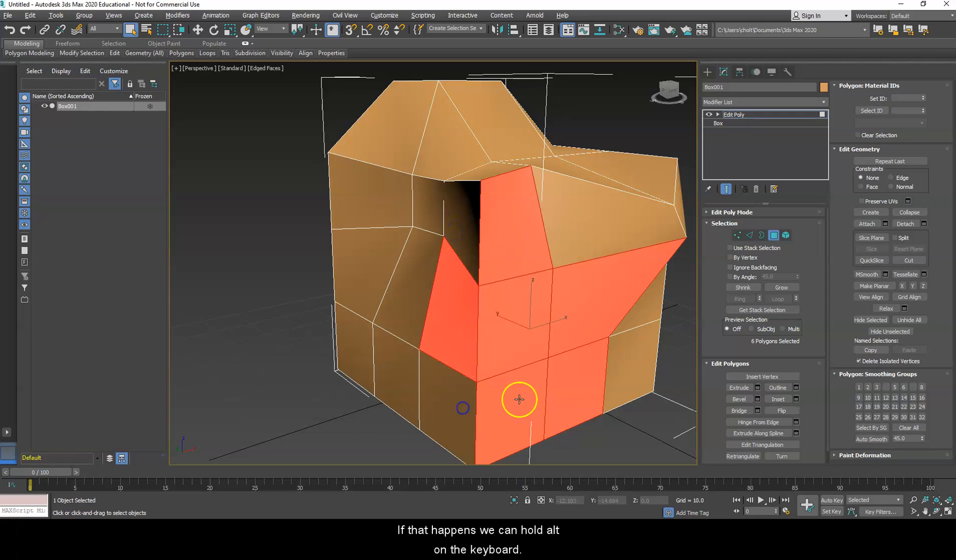
alt+click(579, 372)
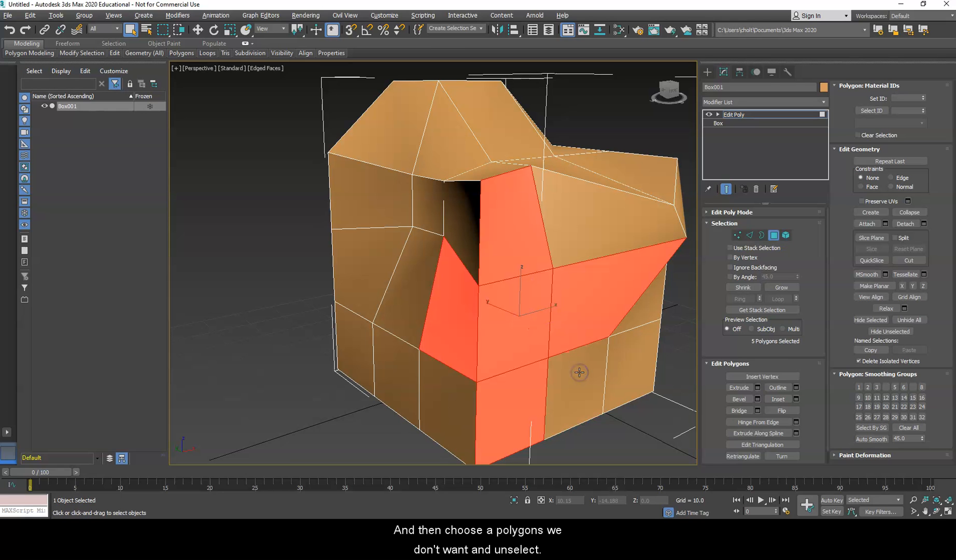
Step: Shrink the polygon selection until nothing is selected
alt+middle_drag(616, 316, 339, 260)
alt+middle_drag(530, 315, 608, 327)
click(743, 288)
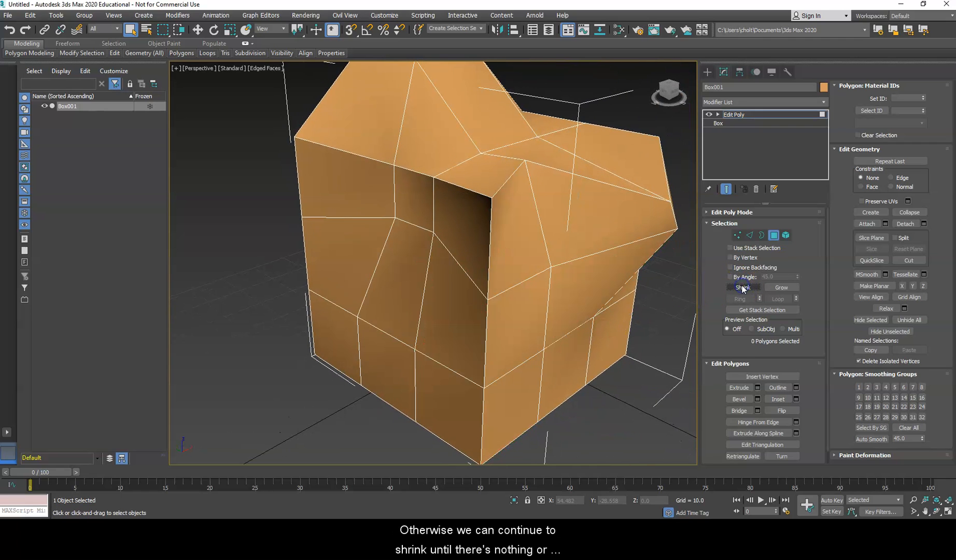
Step: Select one polygon beside the corner edge and grow the selection repeatedly until every polygon of the object is selected
click(486, 323)
click(781, 288)
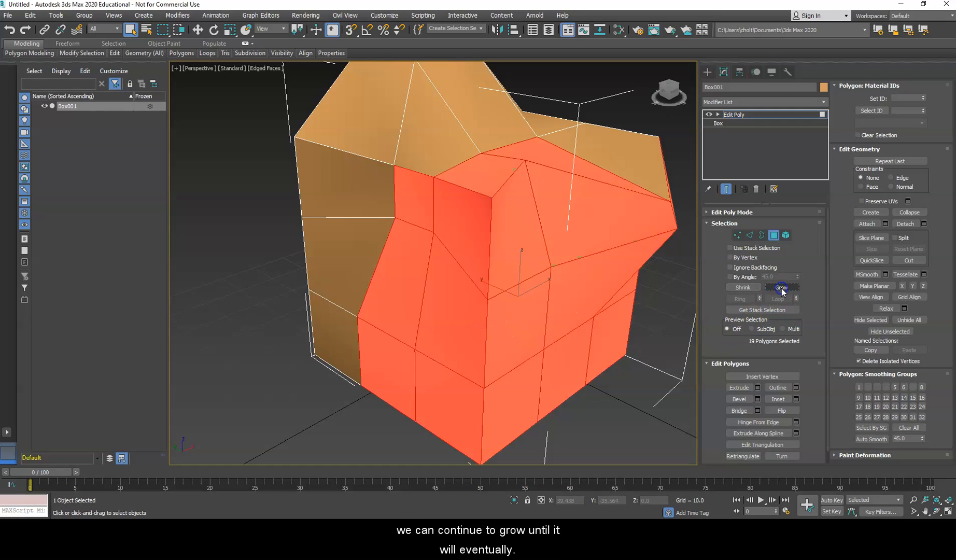
click(782, 288)
alt+middle_drag(622, 293, 463, 275)
middle_drag(550, 285, 561, 306)
scroll(470, 273, down, 5)
click(781, 288)
mouse_move(585, 337)
alt+middle_down()
mouse_move(641, 334)
mouse_move(579, 336)
alt+middle_up()
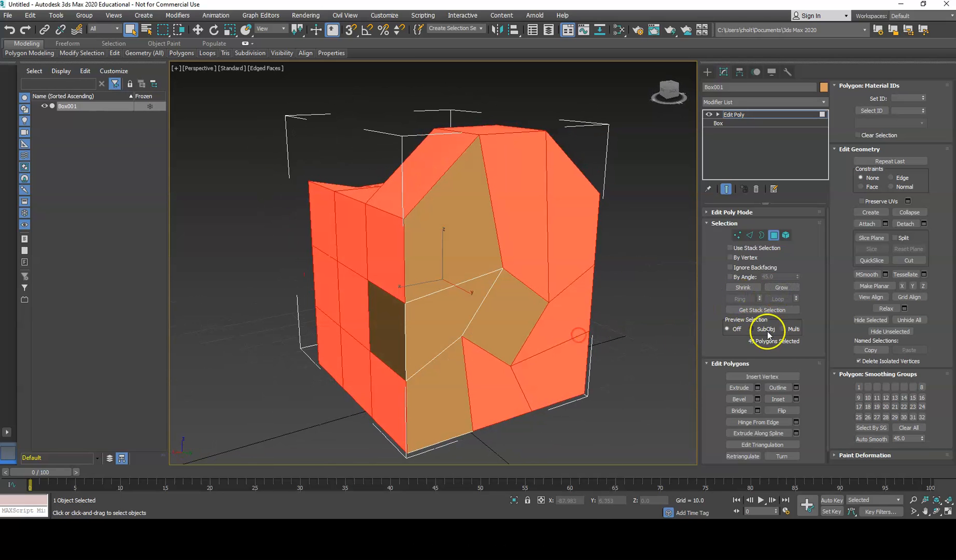
click(783, 288)
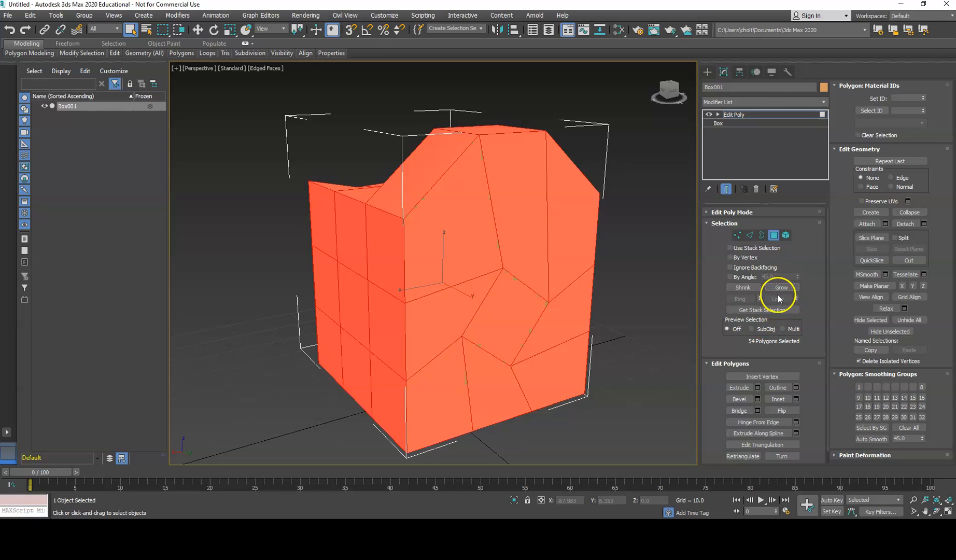
Step: Clear the selection and select only the centre polygon of the flat, undistorted side face
click(647, 337)
alt+middle_drag(503, 301, 644, 317)
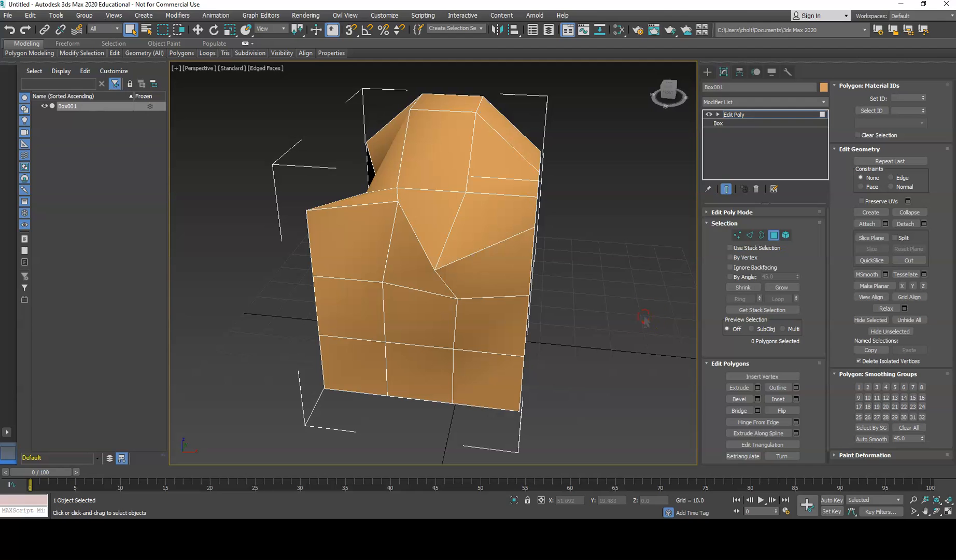
alt+middle_drag(483, 323, 542, 319)
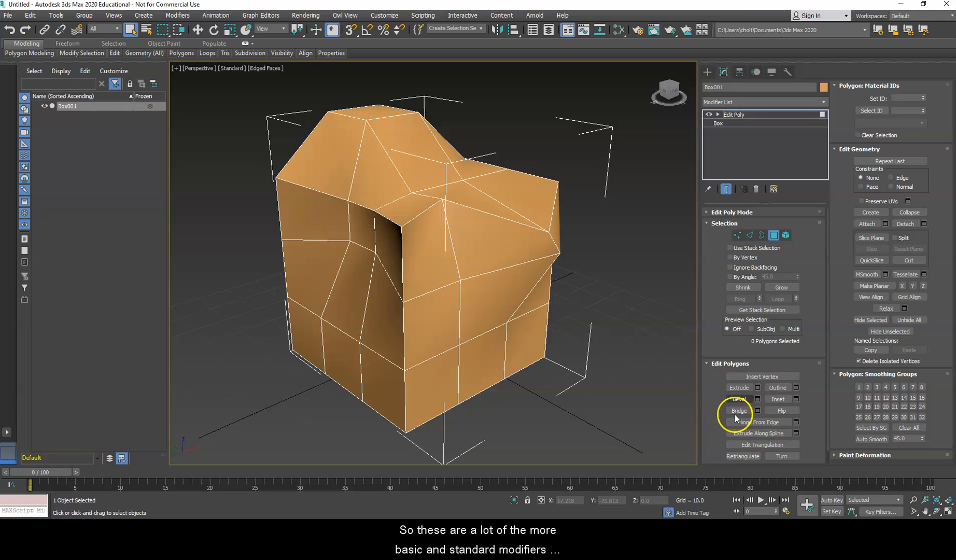
alt+middle_drag(556, 381, 551, 319)
scroll(523, 320, up, 5)
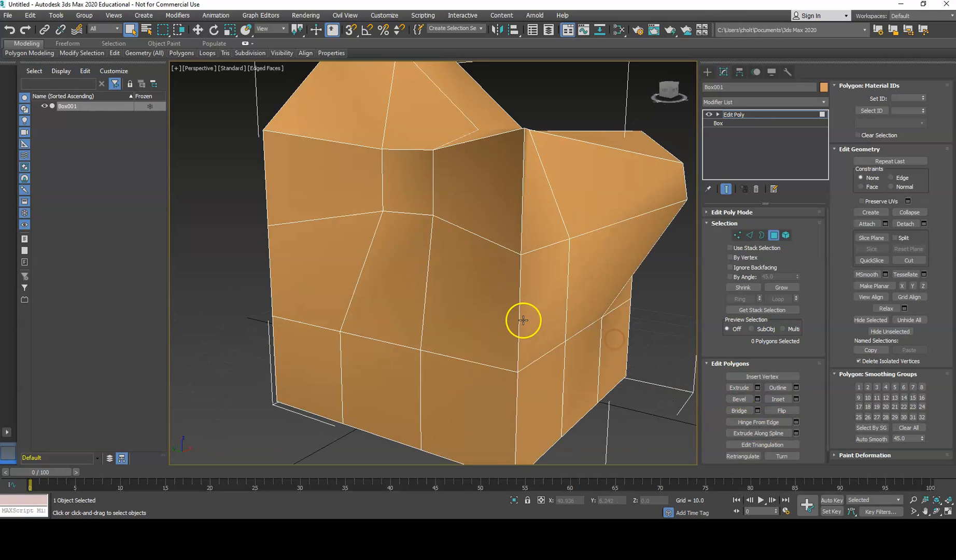
mouse_move(505, 363)
alt+middle_down()
mouse_move(550, 363)
mouse_move(508, 362)
alt+middle_up()
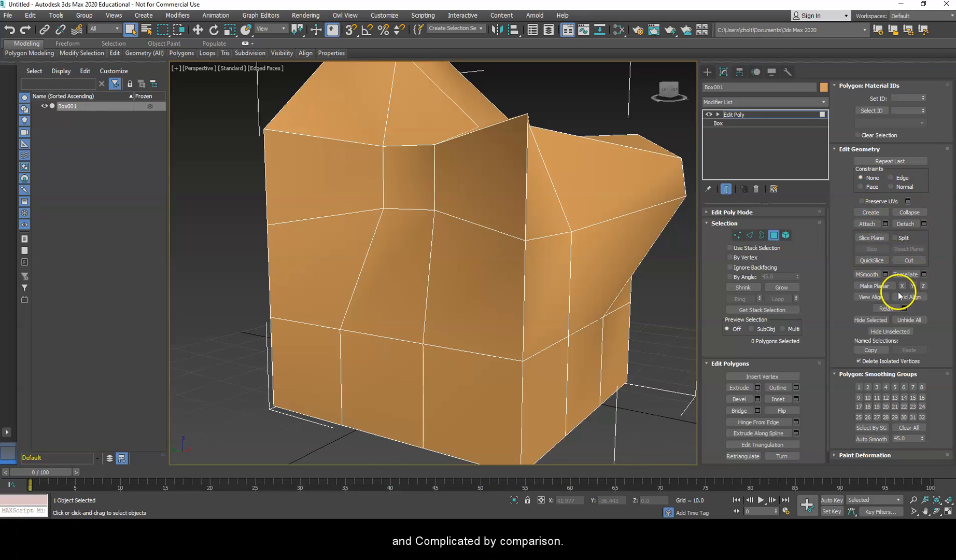
drag(807, 377, 811, 322)
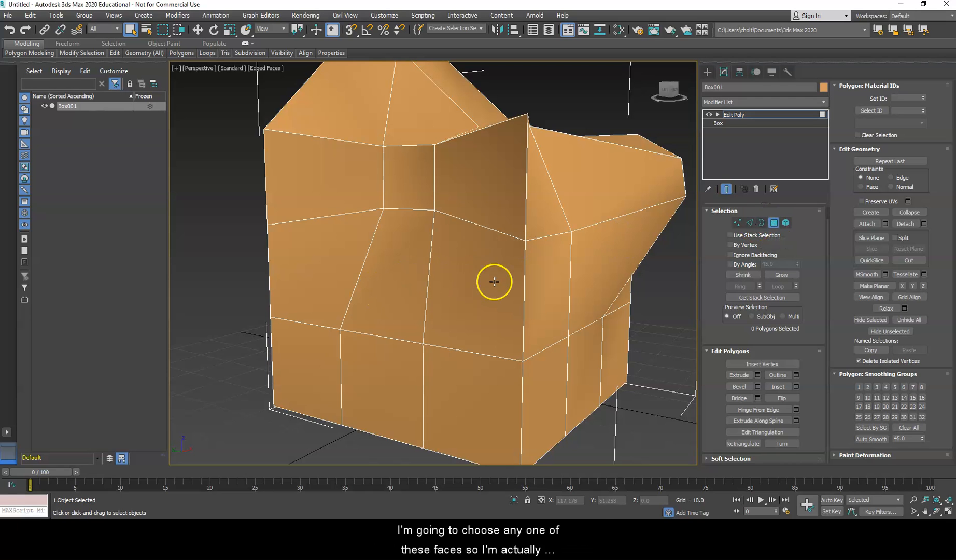
alt+middle_drag(393, 300, 533, 331)
scroll(534, 330, down, 2)
click(457, 294)
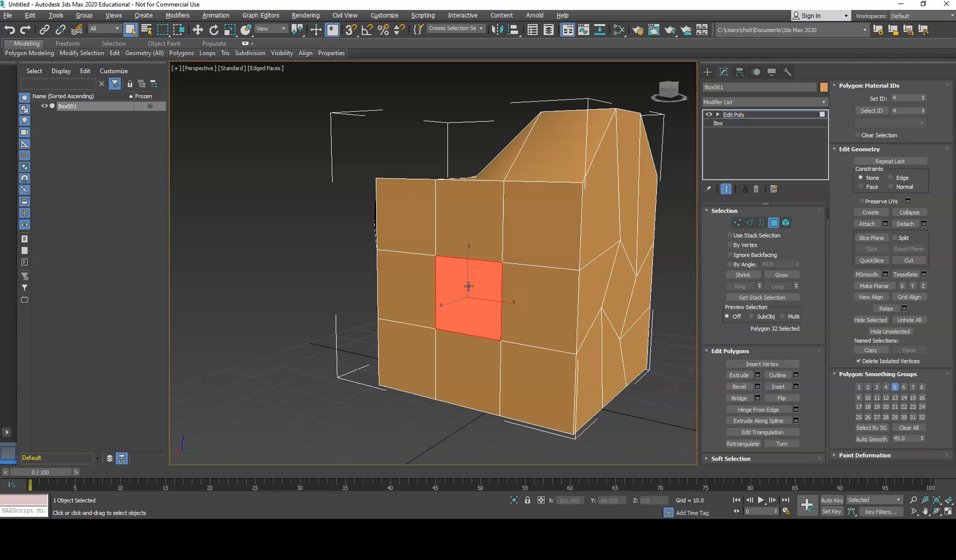
Step: Extrude the centre polygon freehand, trying it both outward and inward, and finish with it pulled out as a long arm
click(740, 375)
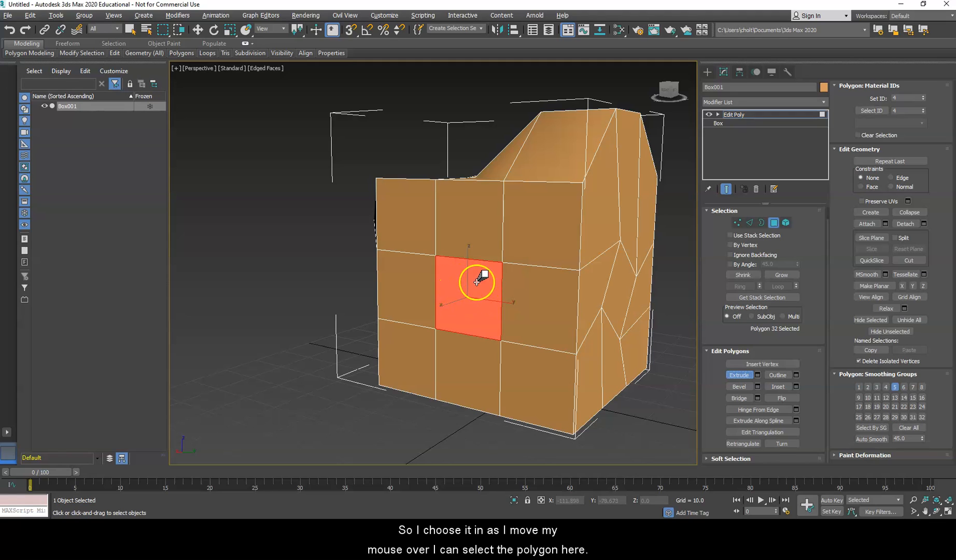
drag(472, 306, 475, 259)
drag(471, 218, 476, 313)
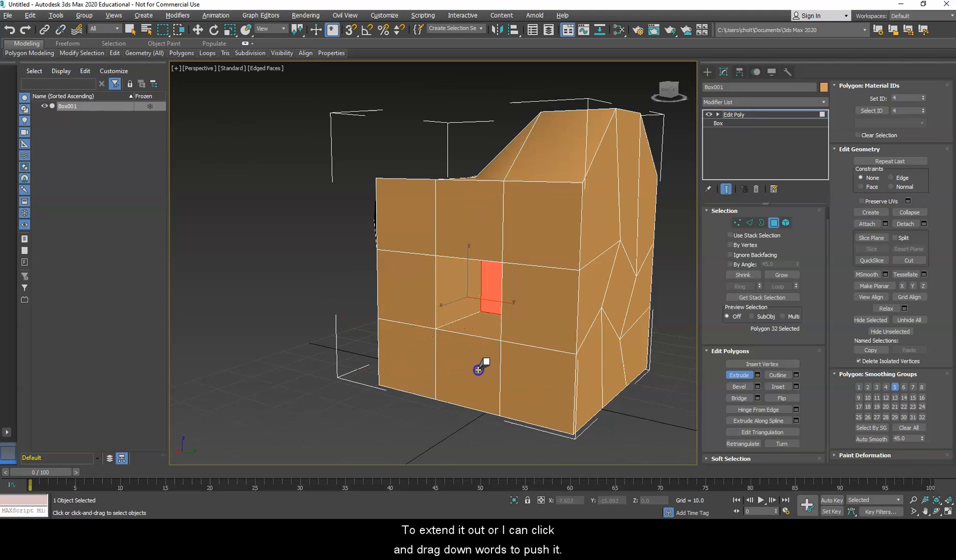
drag(479, 367, 474, 190)
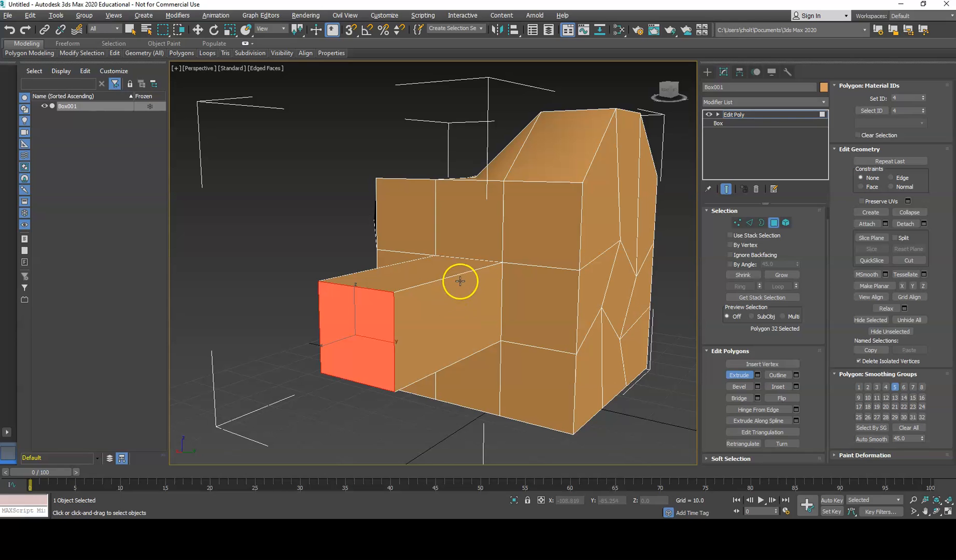
Step: Extrude polygons at the arm's end block by block into a chain that rises, runs sideways and turns downward
alt+middle_drag(292, 199, 437, 272)
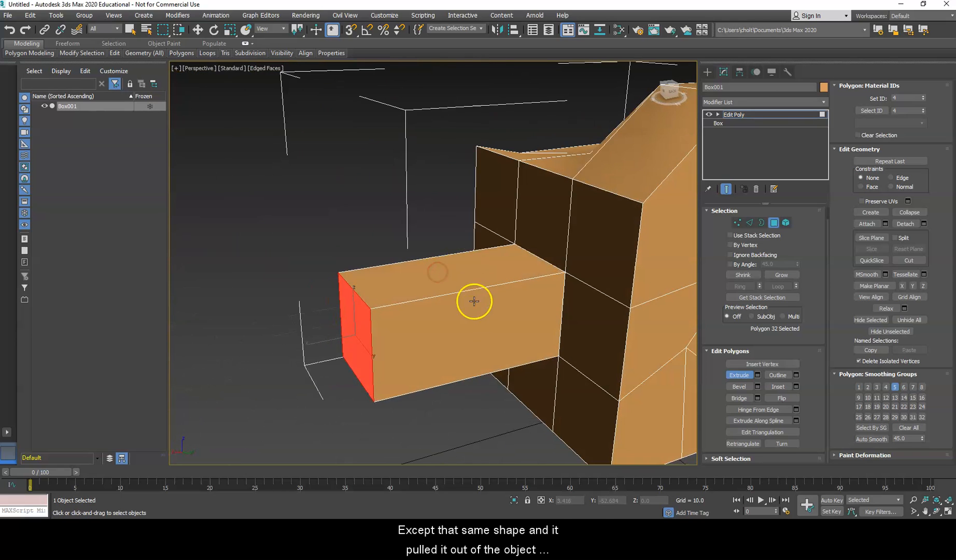
alt+middle_drag(440, 353, 482, 332)
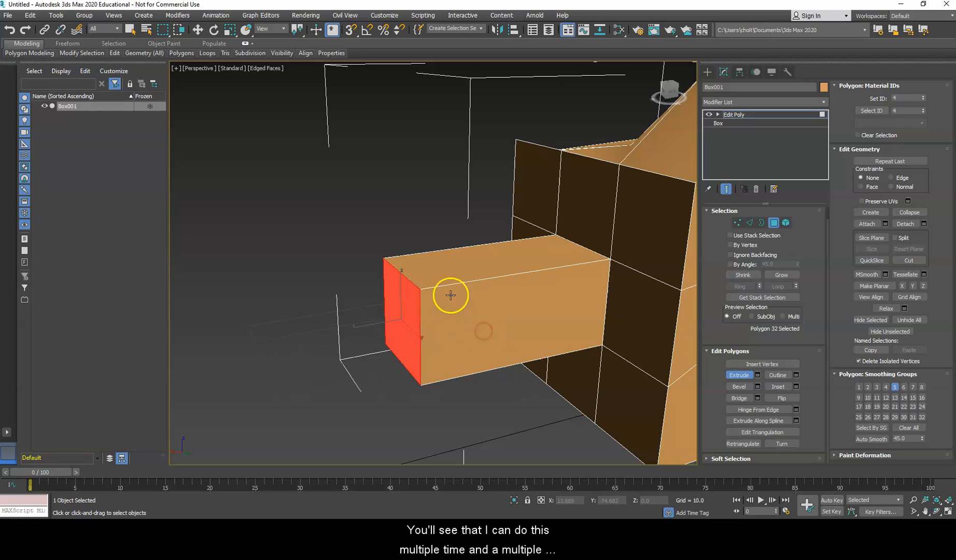
drag(403, 309, 366, 151)
click(373, 251)
drag(362, 175, 366, 129)
drag(343, 193, 348, 162)
alt+middle_drag(323, 227, 325, 202)
drag(322, 236, 320, 206)
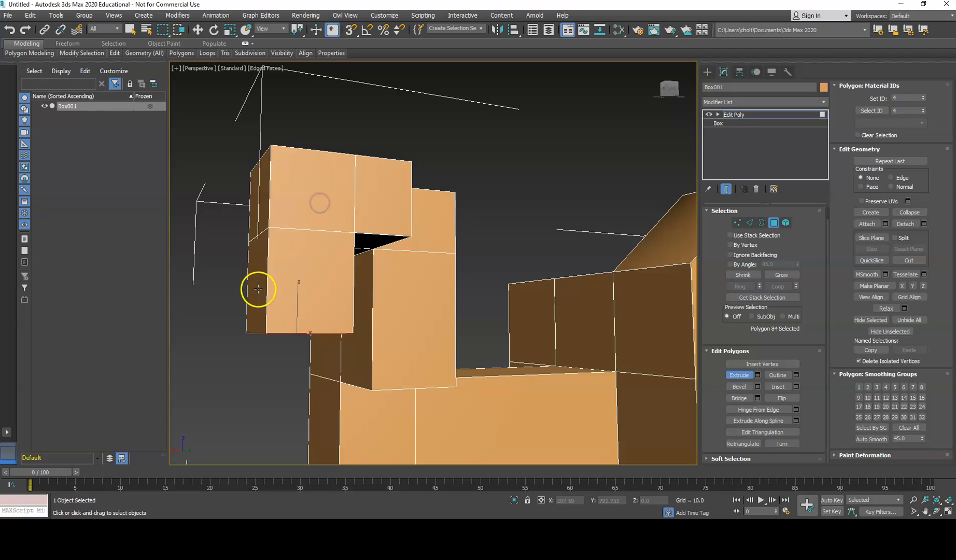
Step: Extrude further polygons from the chain's last downward block to add more blocks at its free end
drag(258, 289, 268, 261)
alt+middle_drag(268, 261, 222, 335)
drag(222, 335, 231, 370)
alt+middle_drag(229, 348, 364, 369)
middle_drag(179, 360, 411, 365)
scroll(420, 356, down, 5)
scroll(440, 362, up, 4)
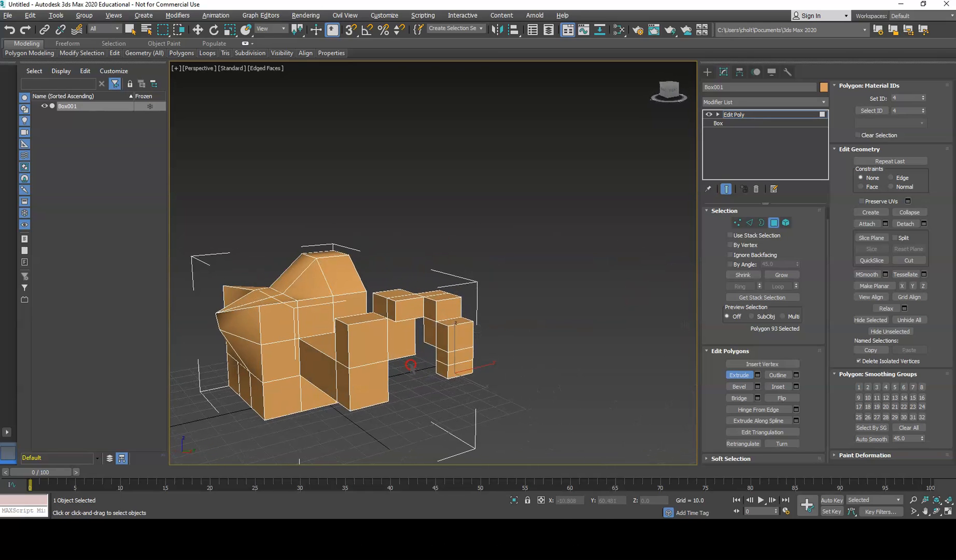
Step: Bevel a side polygon near the chain's free end outward into a tapered projection with a flared tip
click(739, 387)
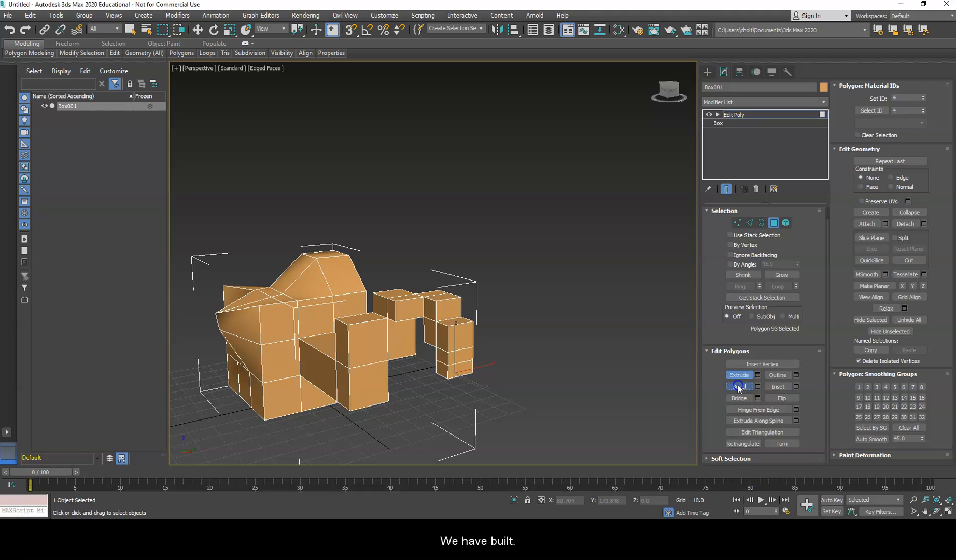
scroll(483, 346, up, 3)
drag(466, 338, 538, 336)
middle_drag(486, 328, 588, 292)
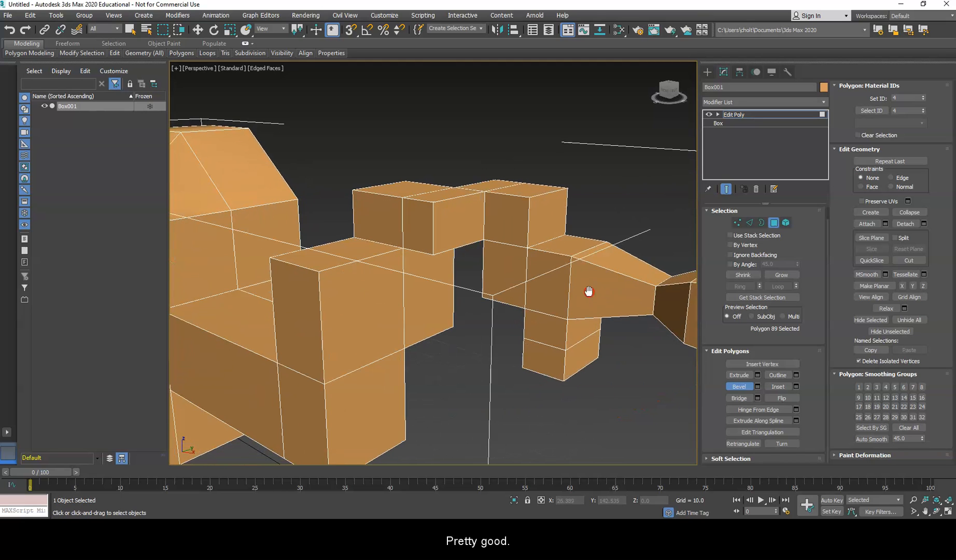
Step: Bridge a polygon on the flared bevelled tip to the side polygon of the upright block, and undo the bridge
click(738, 398)
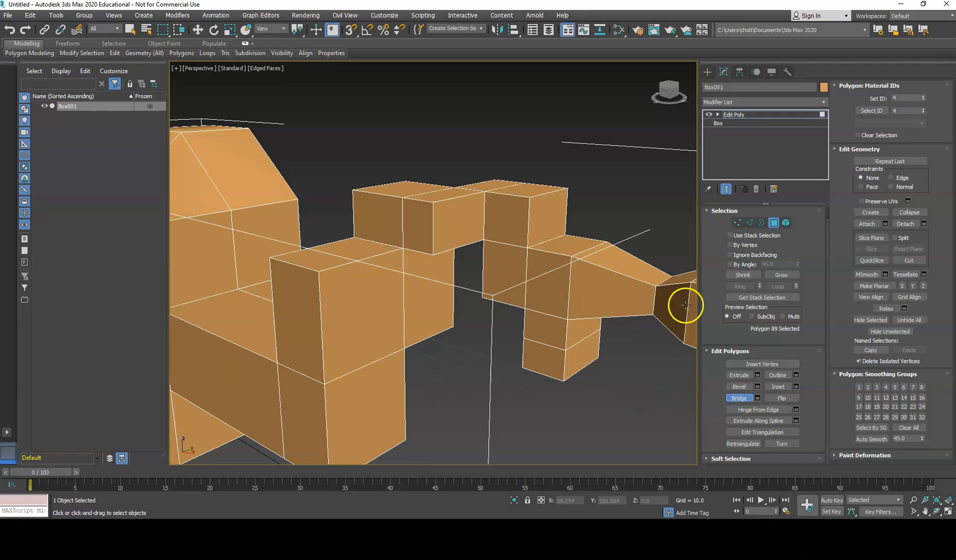
click(365, 325)
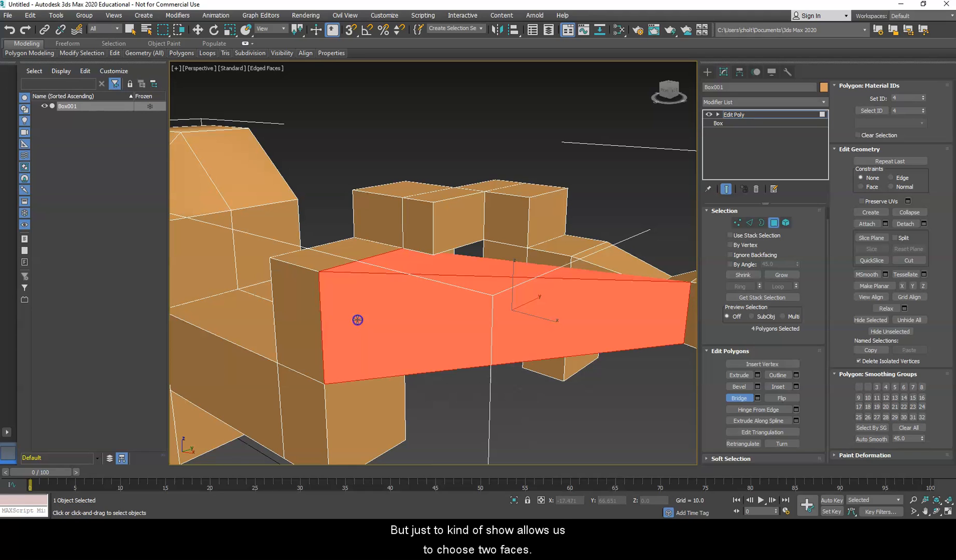
alt+middle_drag(411, 319, 515, 321)
key(ctrl+z)
Step: Bridge the end polygon of the chain's upper horizontal block to the upper polygon facing it on the main body, and leave Bridge
scroll(461, 296, up, 10)
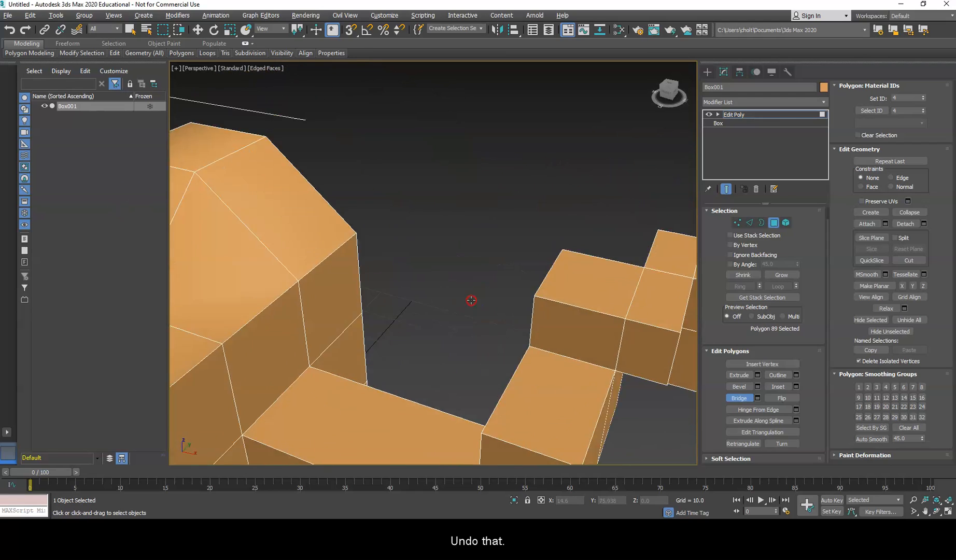
mouse_move(468, 288)
middle_down()
mouse_move(469, 245)
mouse_move(457, 278)
middle_up()
scroll(431, 266, down, 5)
scroll(431, 267, up, 4)
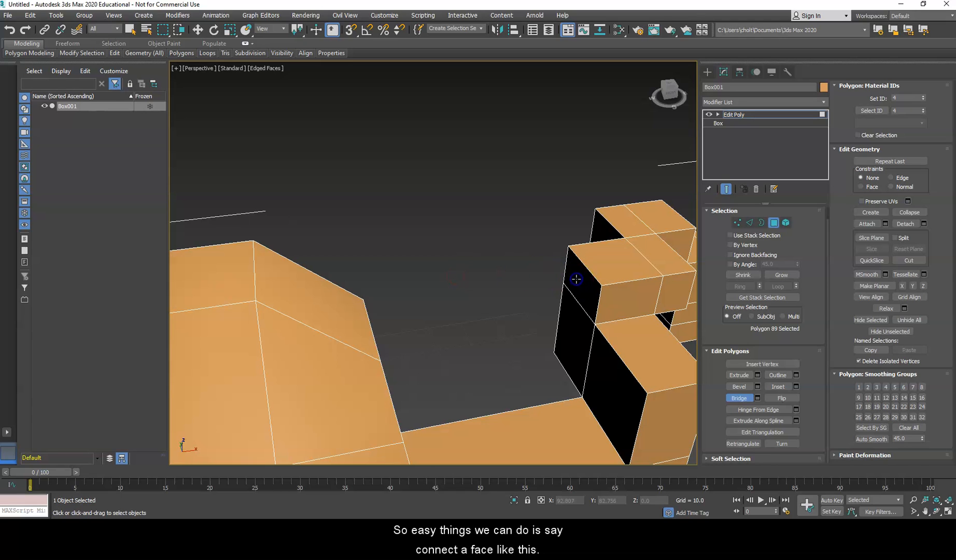
alt+middle_drag(499, 320, 471, 316)
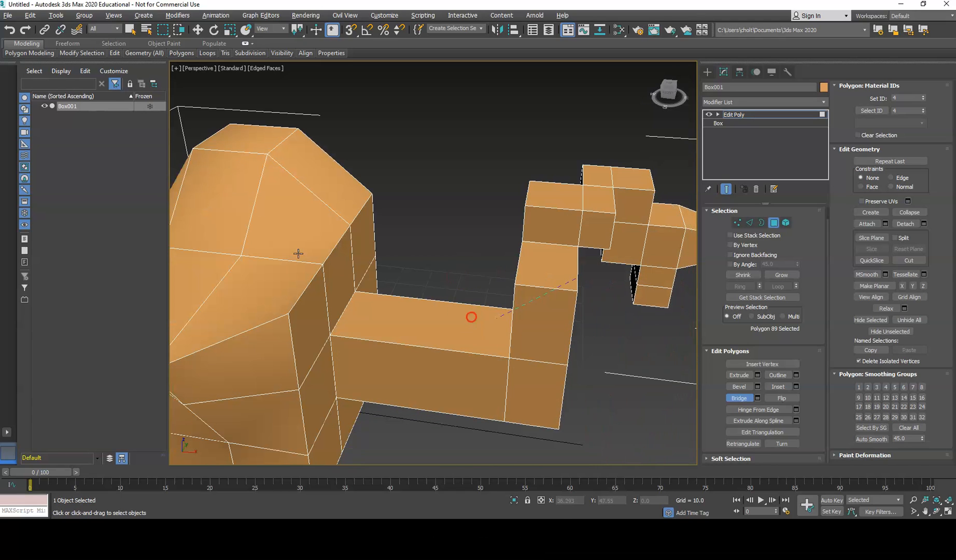
click(364, 239)
alt+middle_drag(364, 239, 402, 247)
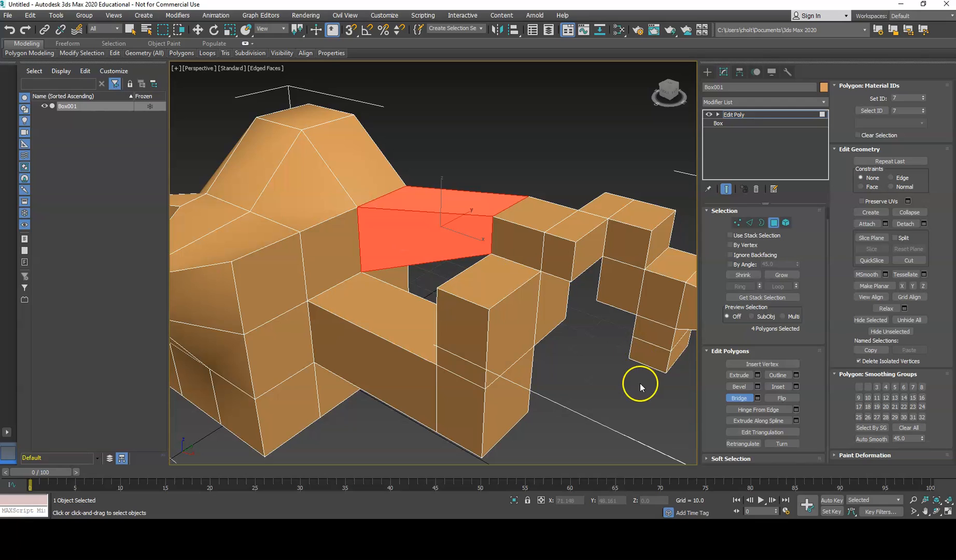
click(736, 397)
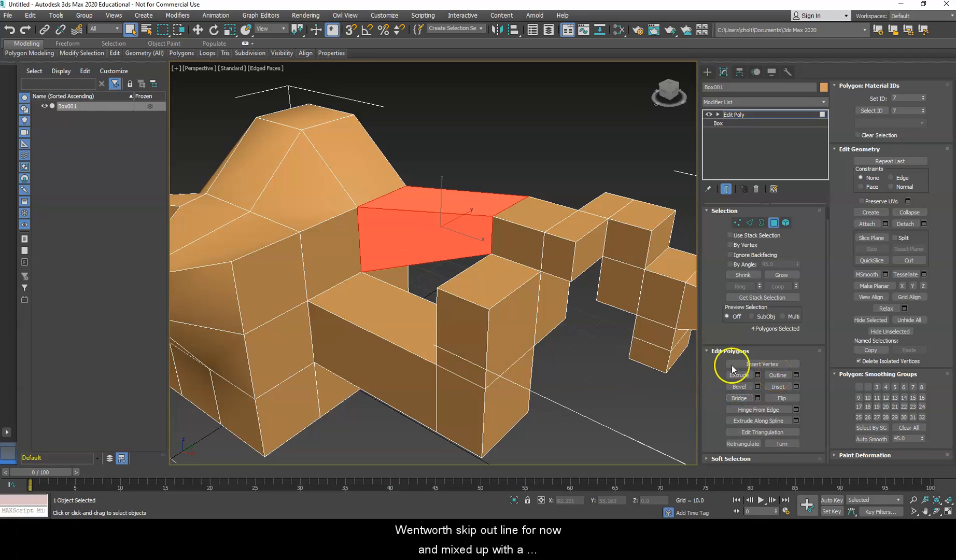
Step: Select the side polygon of the upright block above the arm, and clear the selection
alt+middle_drag(408, 333, 508, 312)
click(546, 294)
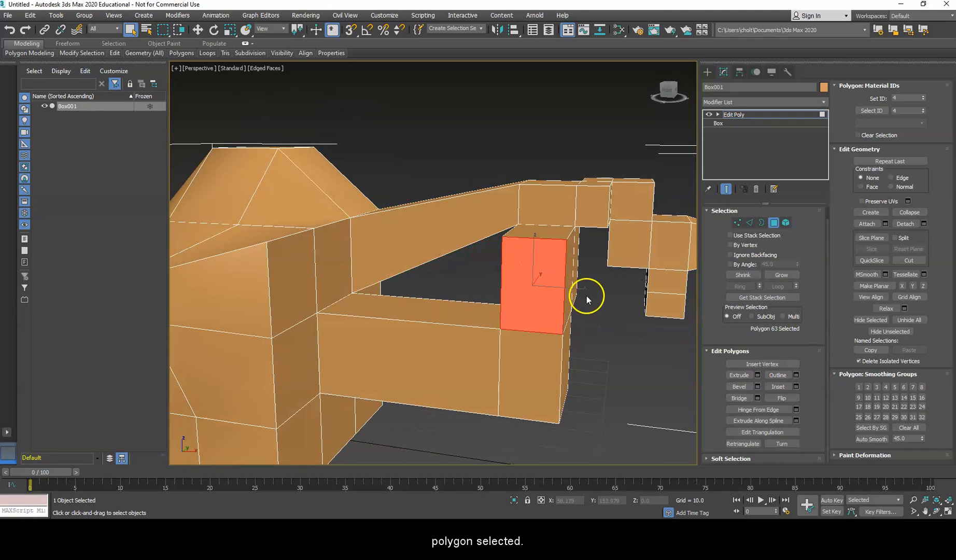
click(628, 361)
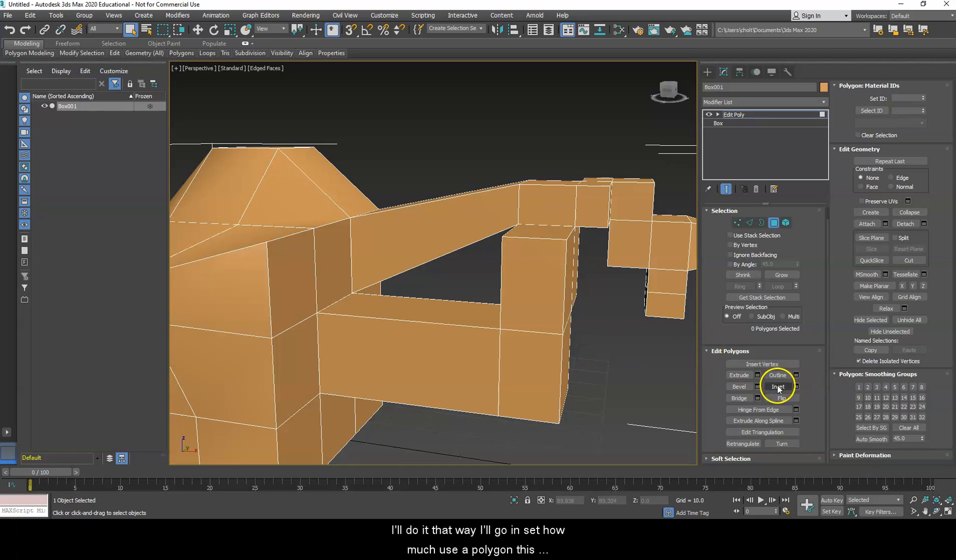
Step: Inset the side polygon of the upright block above the arm several times into concentric nested rectangles
click(534, 294)
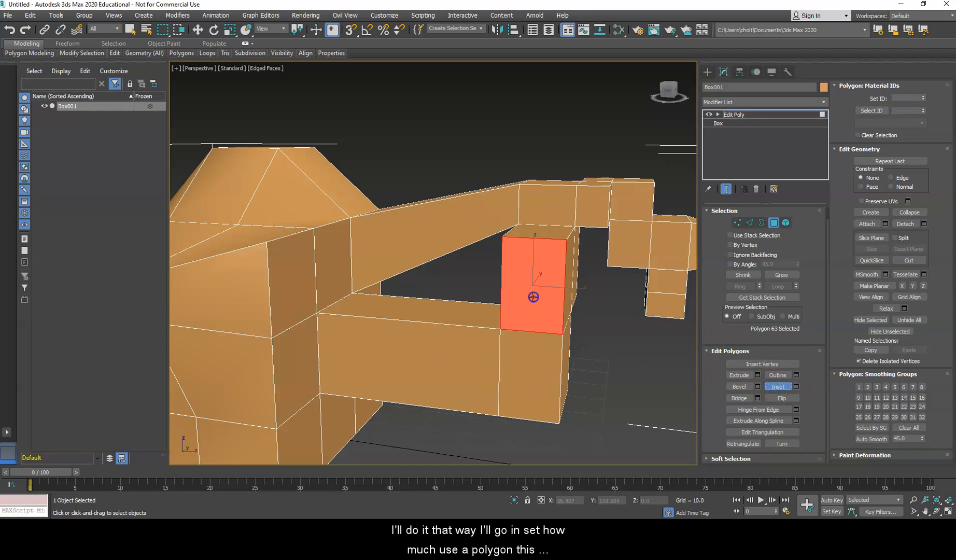
drag(534, 292, 533, 294)
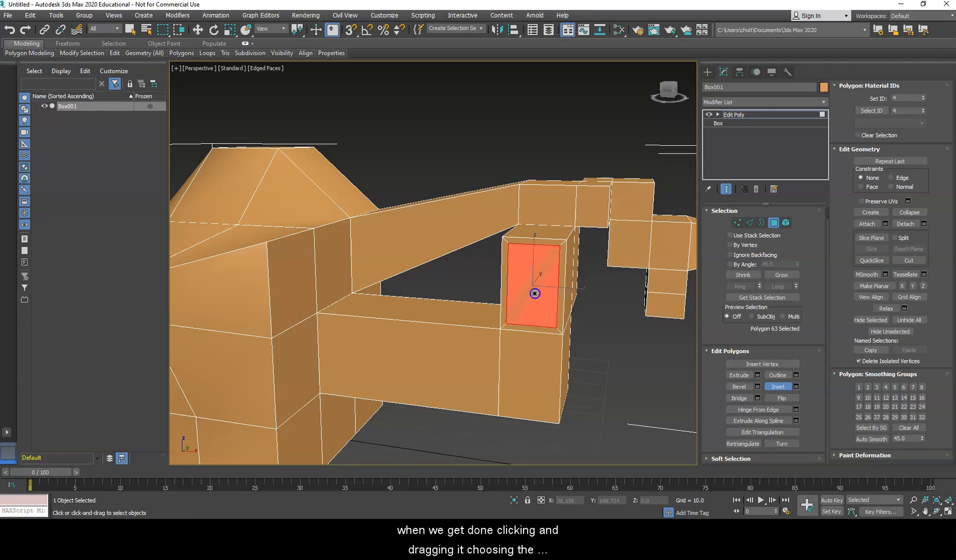
drag(535, 292, 535, 287)
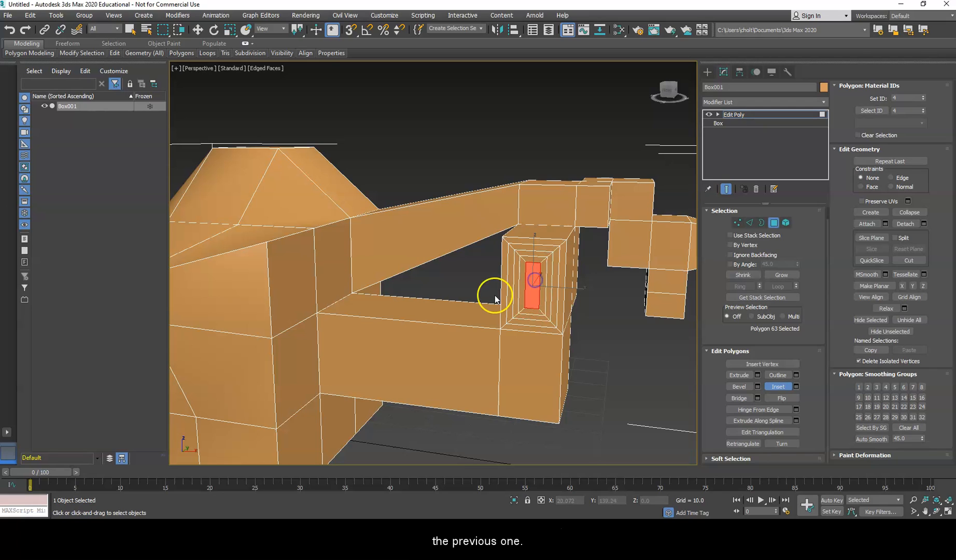
Step: Inset the arm's long side polygon and the neighbouring polygon below the upright block into nested rectangles
drag(409, 365, 411, 360)
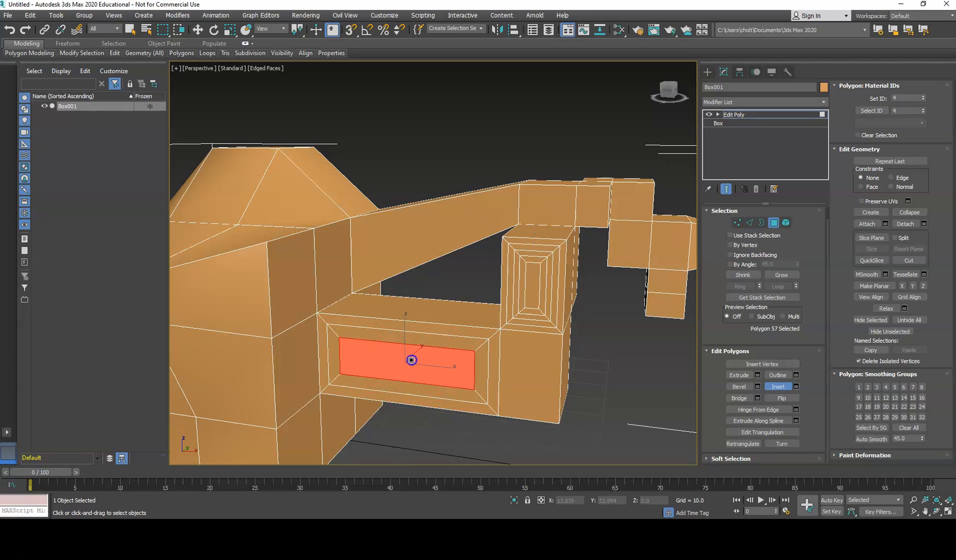
click(522, 365)
drag(522, 364, 526, 363)
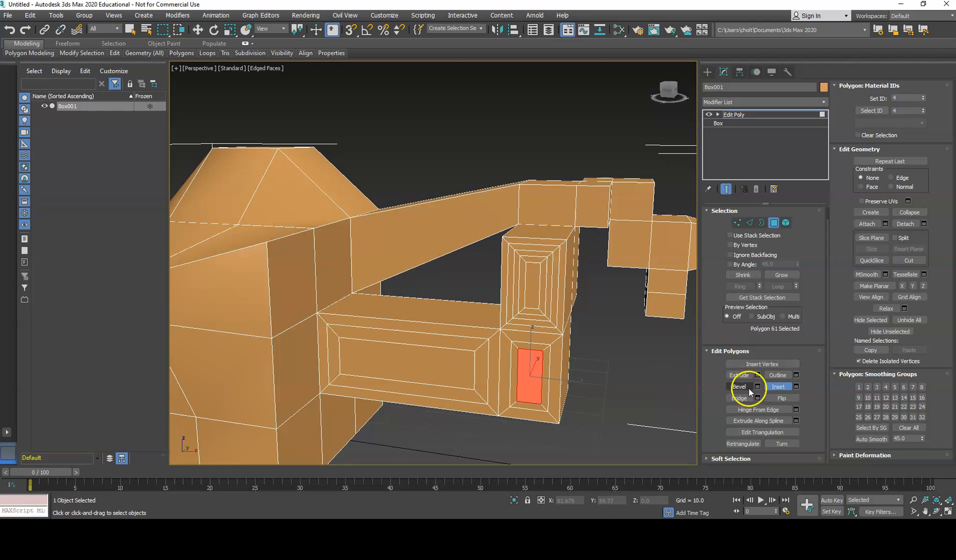
alt+middle_drag(659, 390, 622, 394)
scroll(557, 379, up, 3)
middle_drag(464, 365, 536, 363)
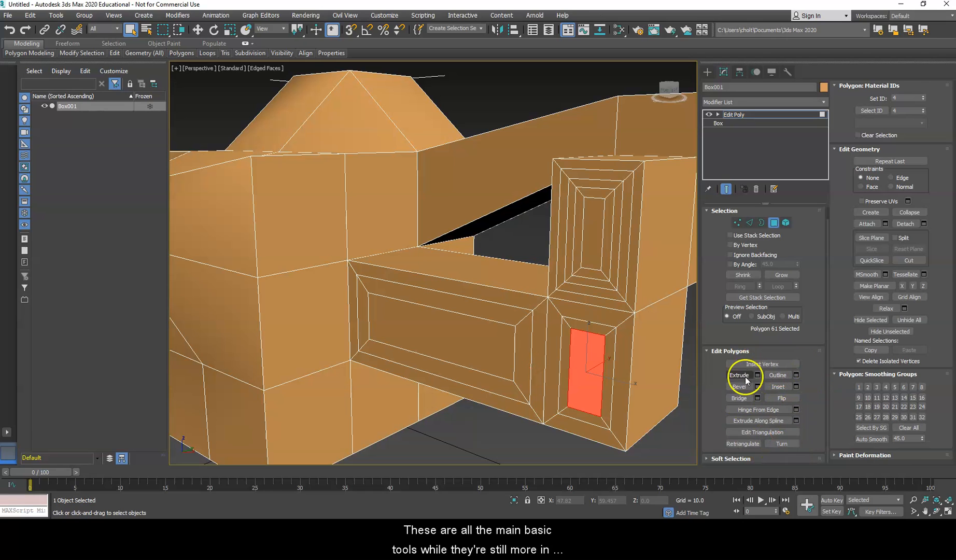
alt+middle_drag(559, 335, 565, 358)
middle_drag(513, 281, 627, 279)
scroll(513, 272, down, 2)
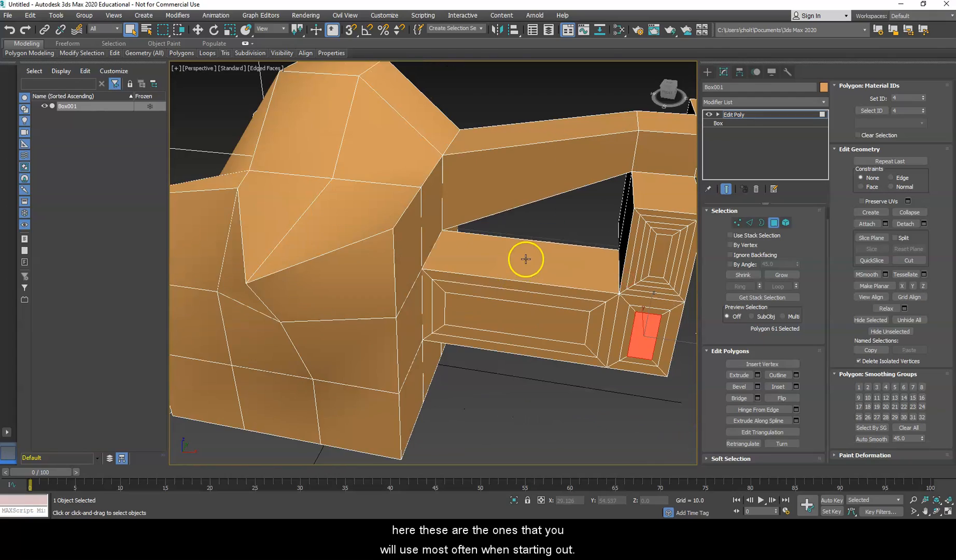
alt+middle_drag(524, 254, 497, 249)
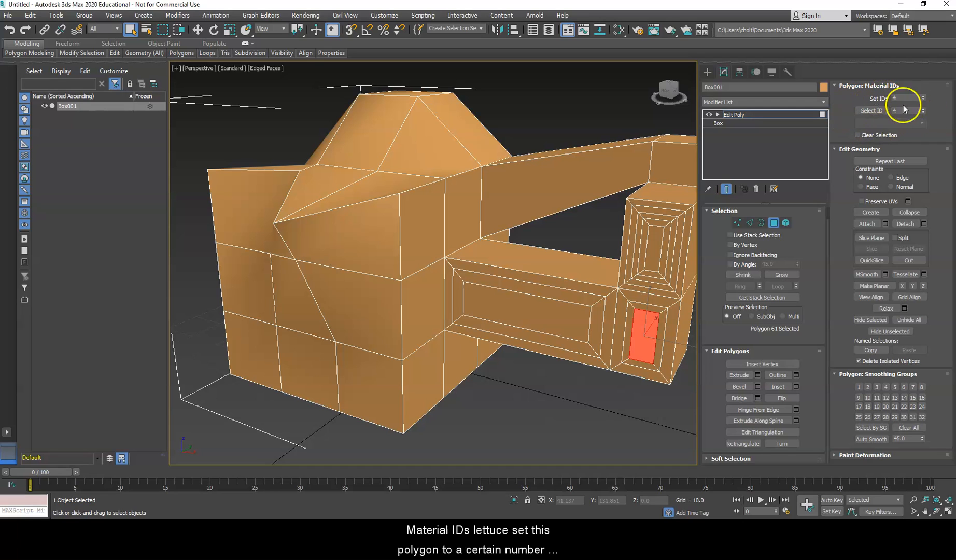
Step: Select single polygons on the bridged beam, arm, main body and tapered top in turn to check their material IDs
click(527, 224)
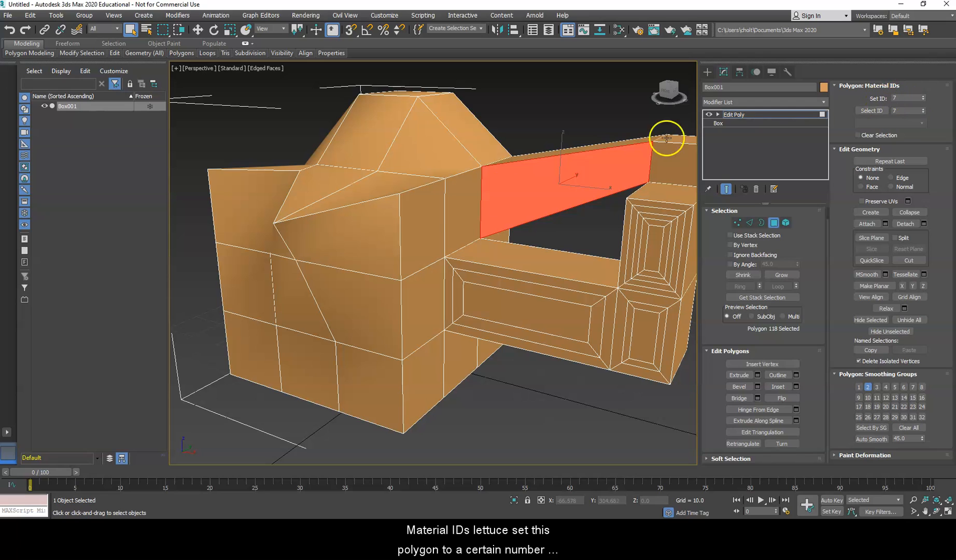
click(422, 212)
click(448, 158)
click(485, 141)
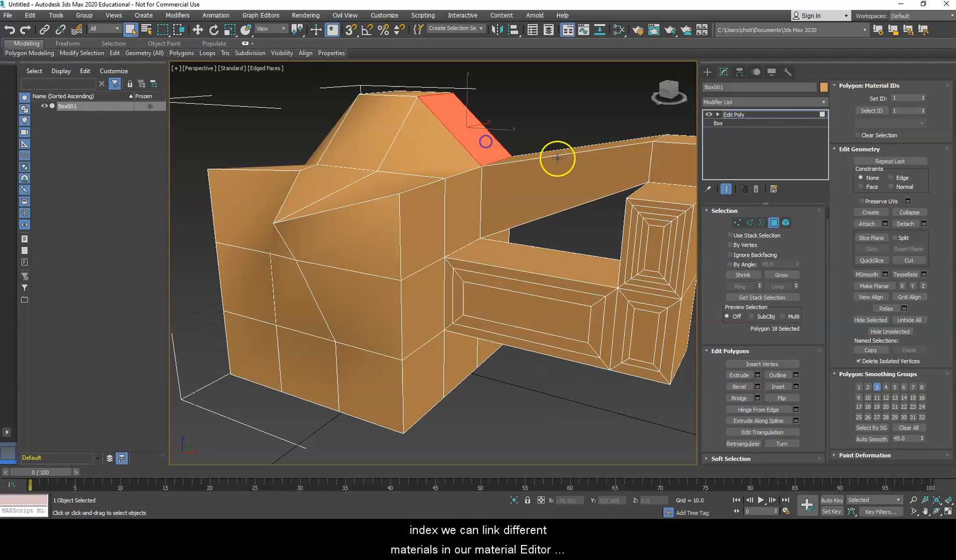
click(568, 162)
click(669, 168)
click(565, 265)
click(396, 319)
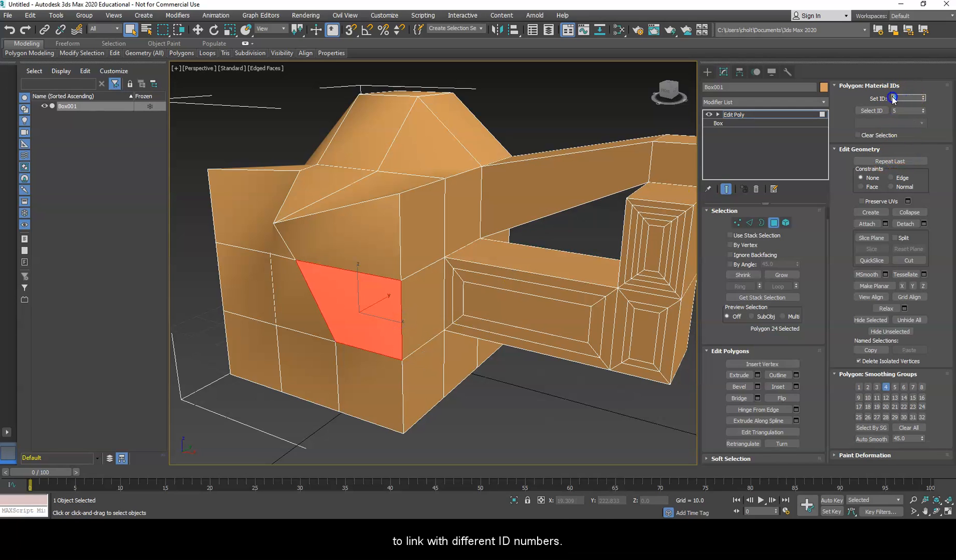
click(463, 210)
click(425, 148)
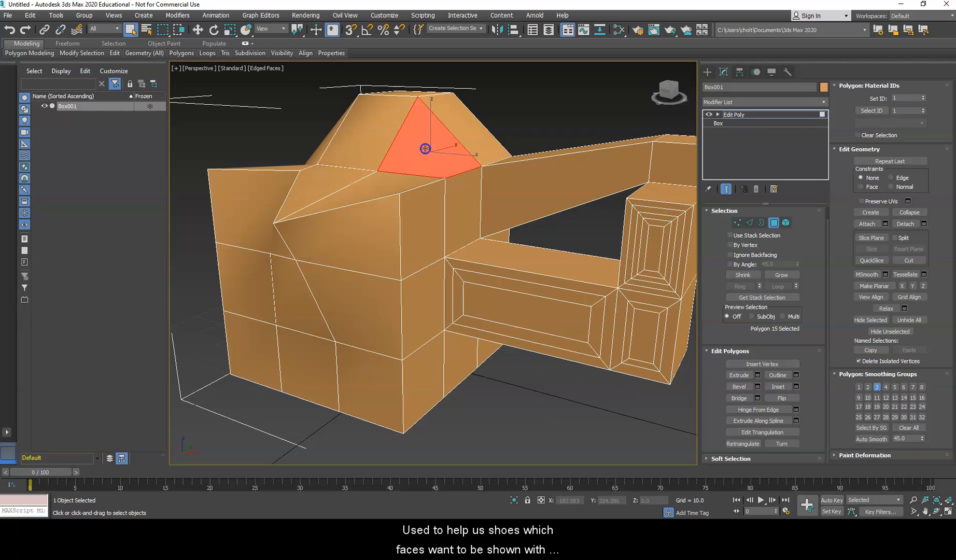
click(382, 136)
mouse_move(396, 188)
alt+middle_down()
mouse_move(482, 188)
mouse_move(478, 213)
mouse_move(386, 194)
alt+middle_up()
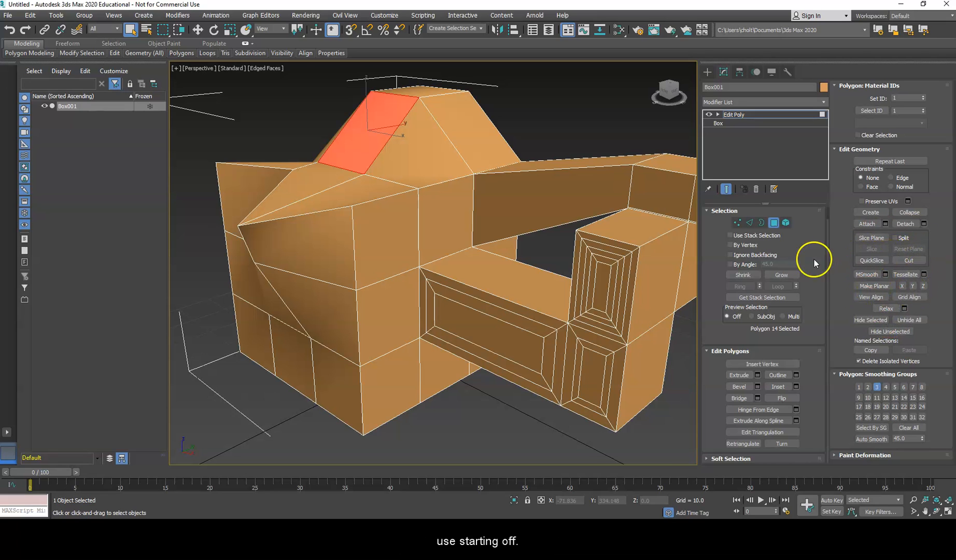
Step: Leave polygon editing and delete the whole box object from the scene
click(776, 224)
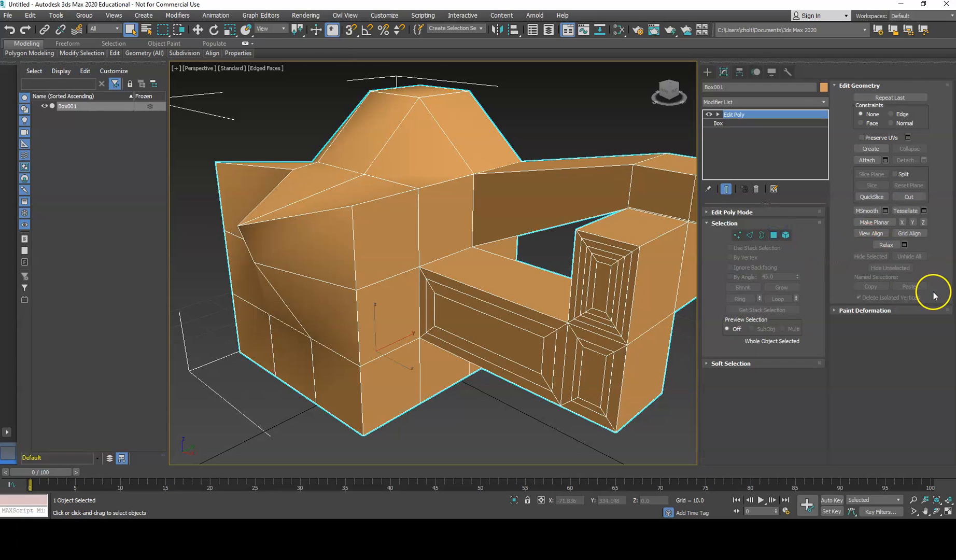
alt+middle_drag(668, 280, 498, 207)
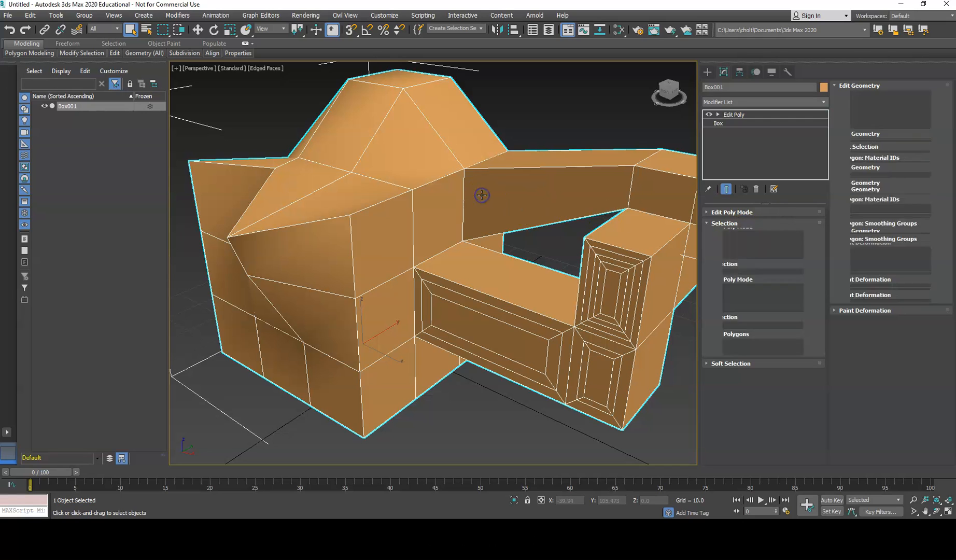
key(Delete)
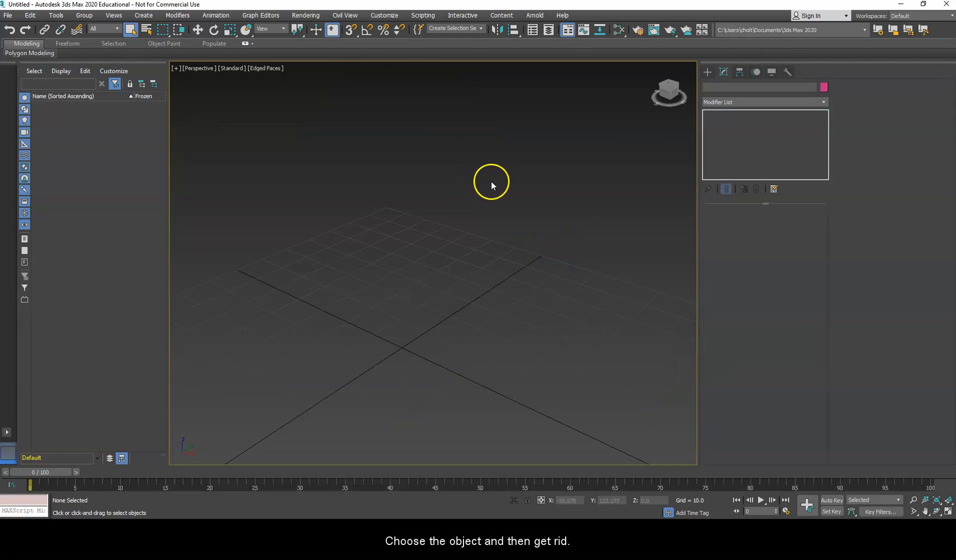
Step: Create a cylinder at the grid centre with a radius of about 8.8 and a height of about 41.3
click(708, 72)
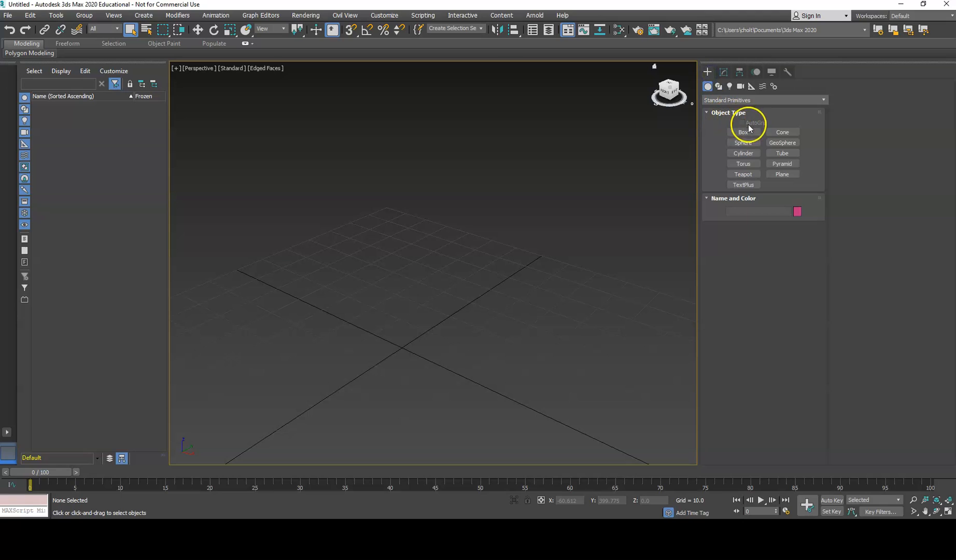
click(749, 153)
drag(405, 346, 436, 337)
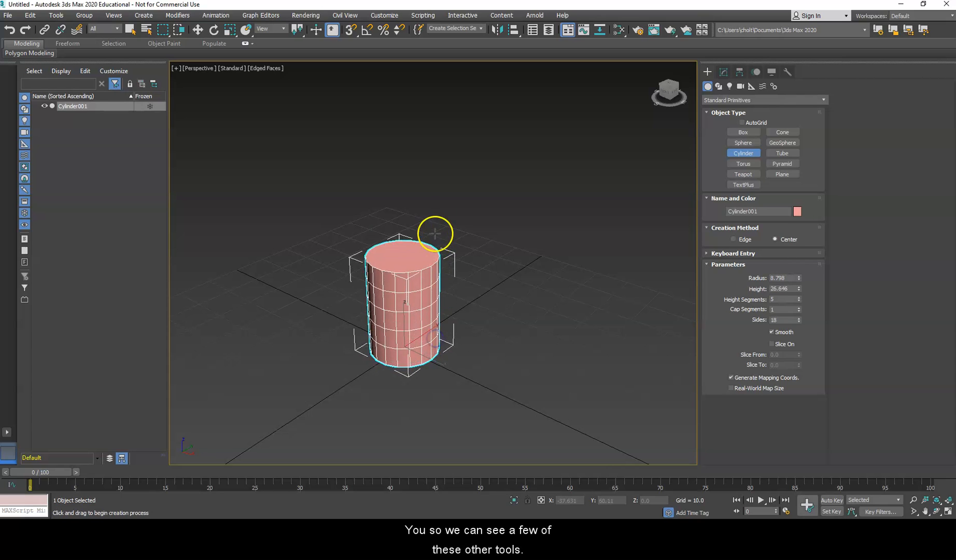
click(435, 181)
alt+middle_drag(460, 197, 555, 237)
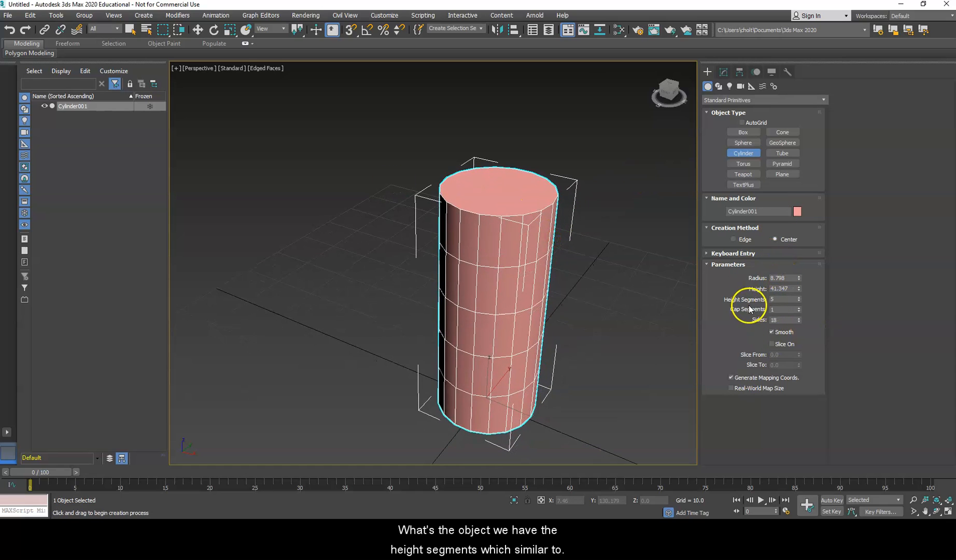
Step: Set the cylinder's height segments to 40 and its sides to 200
drag(799, 298, 814, 279)
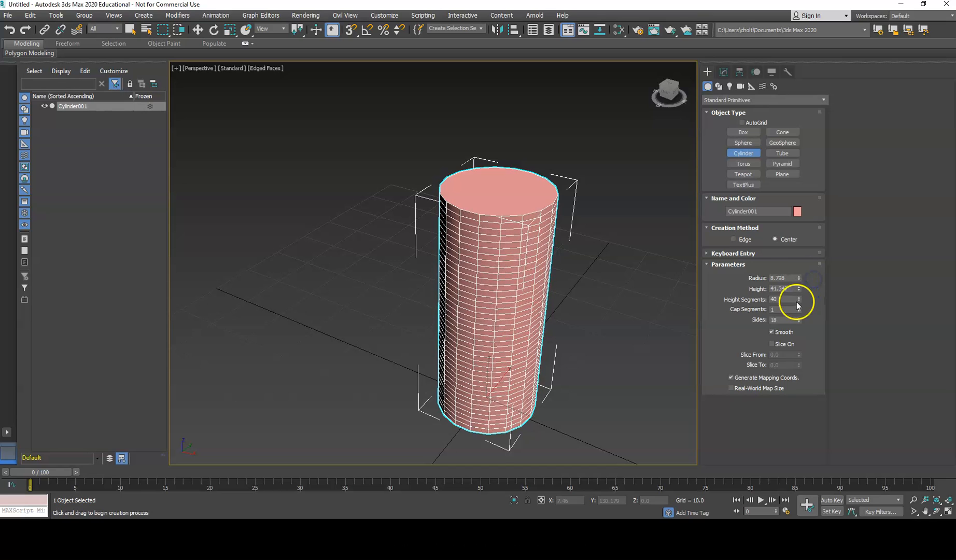
drag(799, 318, 812, 231)
click(786, 316)
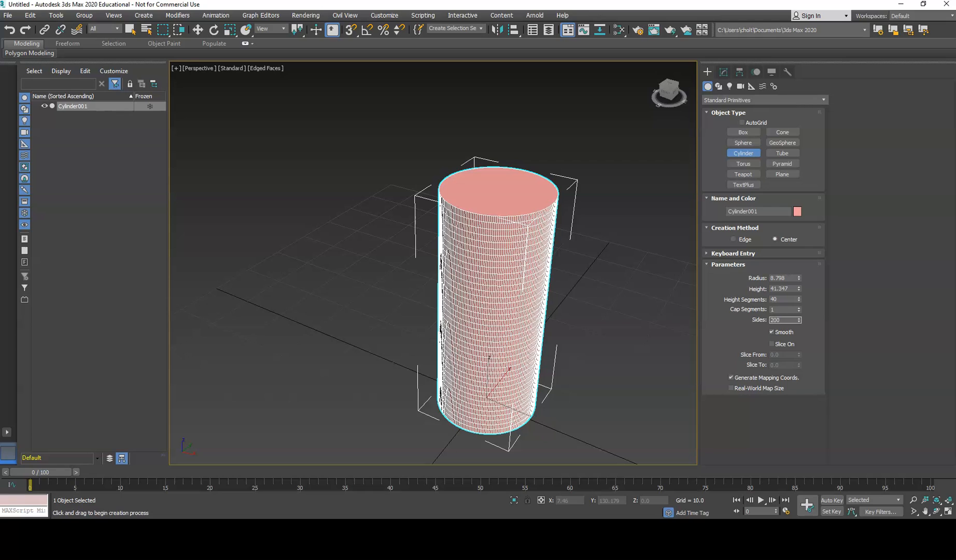
key(Return)
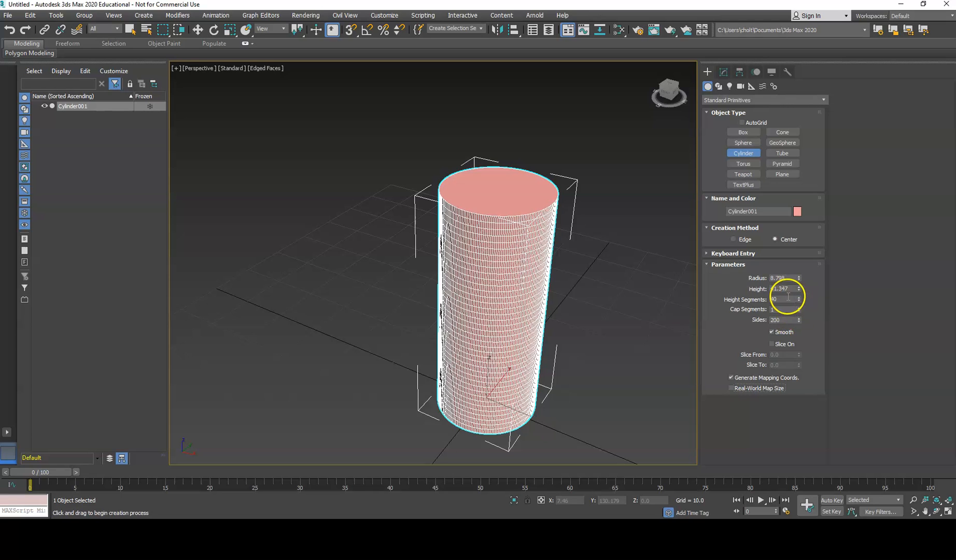
Step: Try 2 cap segments on the cylinder, inspect the top cap, and set the value back to 1
click(787, 309)
middle_drag(538, 224, 534, 278)
scroll(499, 222, down, 3)
scroll(506, 246, up, 5)
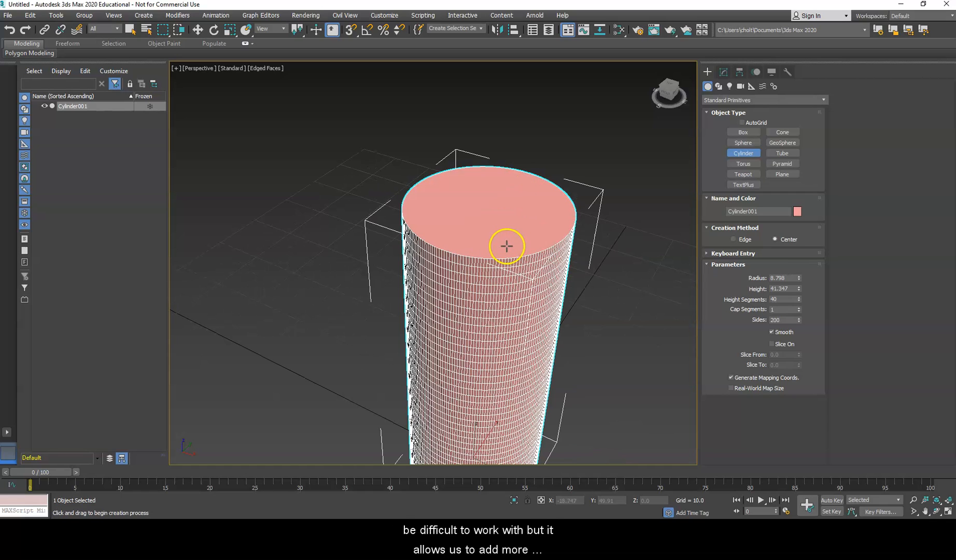
click(799, 308)
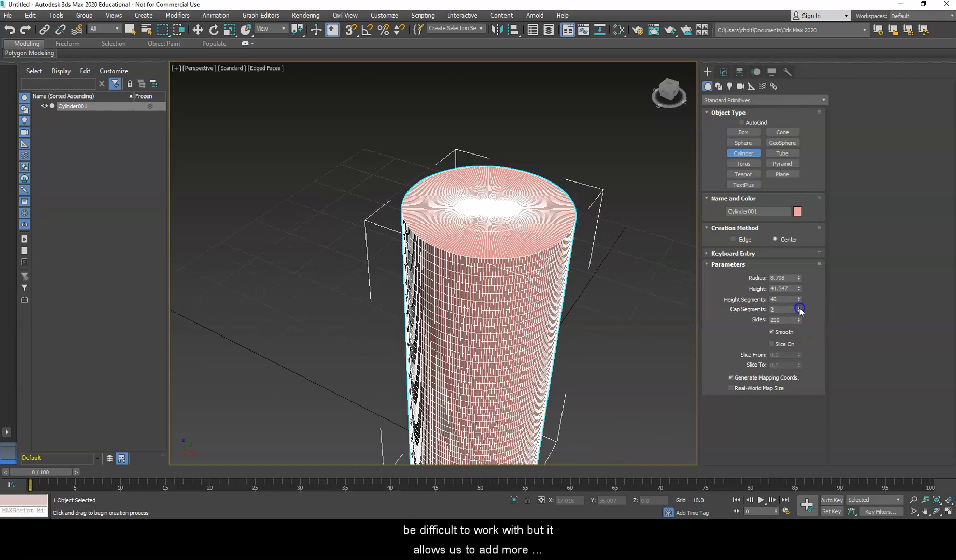
scroll(513, 204, up, 2)
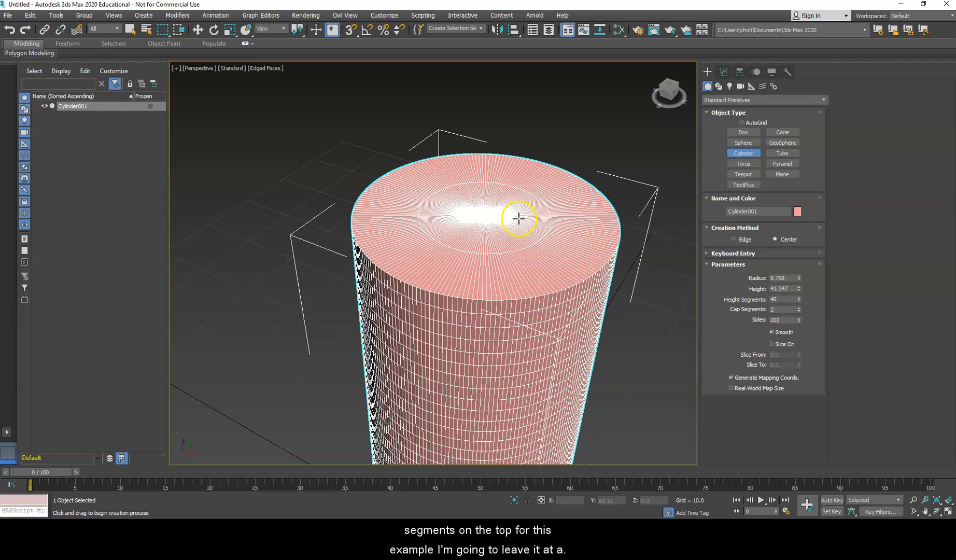
click(799, 312)
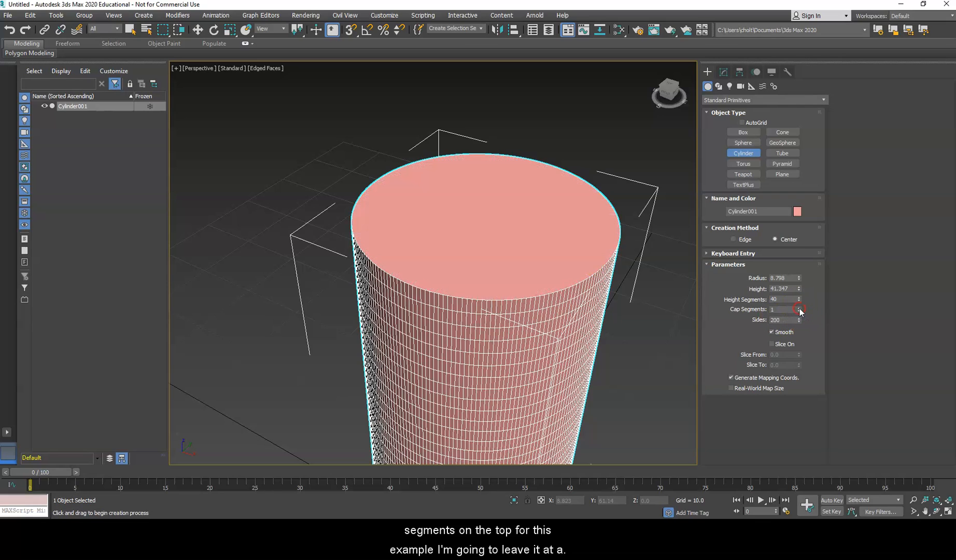
Step: Leave cylinder creation and convert the cylinder to an Editable Poly
right_click(573, 236)
right_click(544, 218)
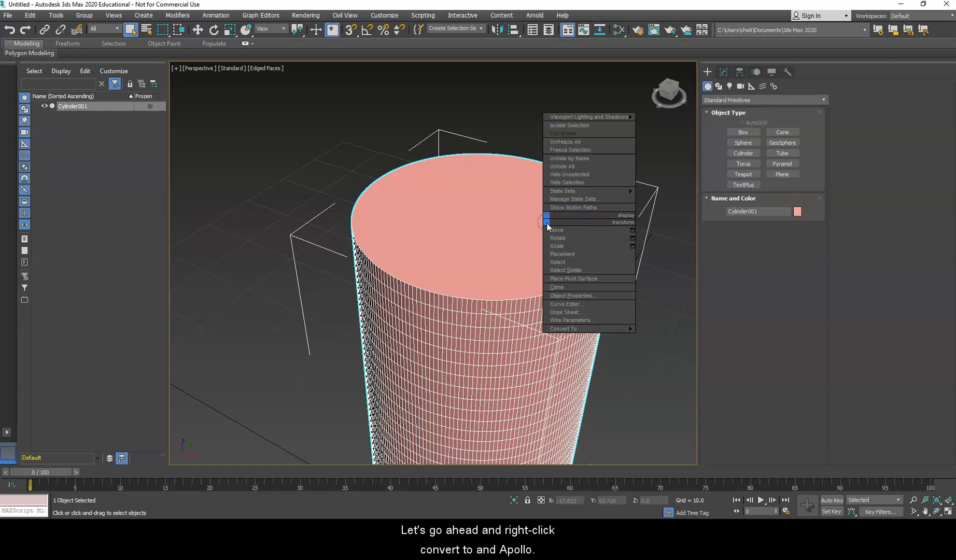
mouse_move(570, 329)
click(666, 336)
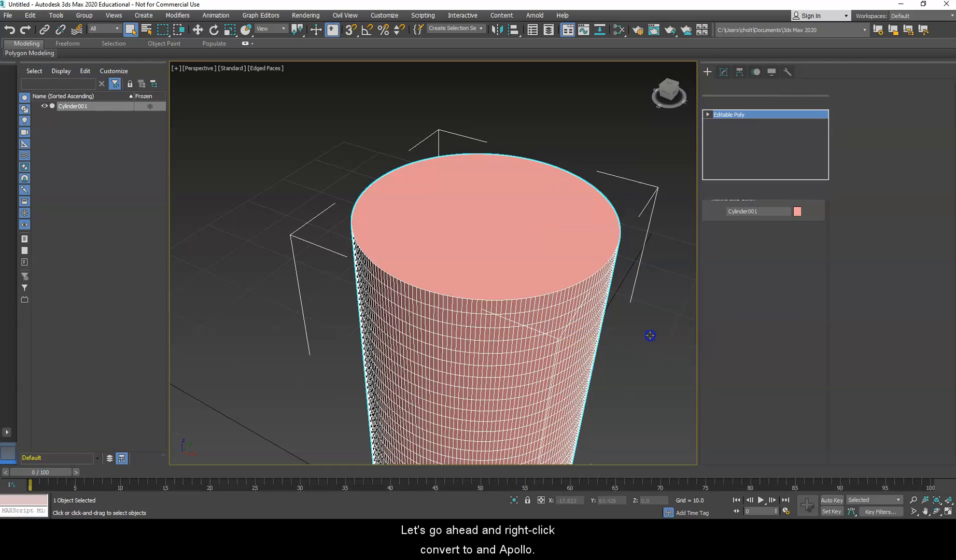
Step: Delete the cylinder's top cap polygon in Polygon selection mode
alt+middle_drag(601, 313, 623, 301)
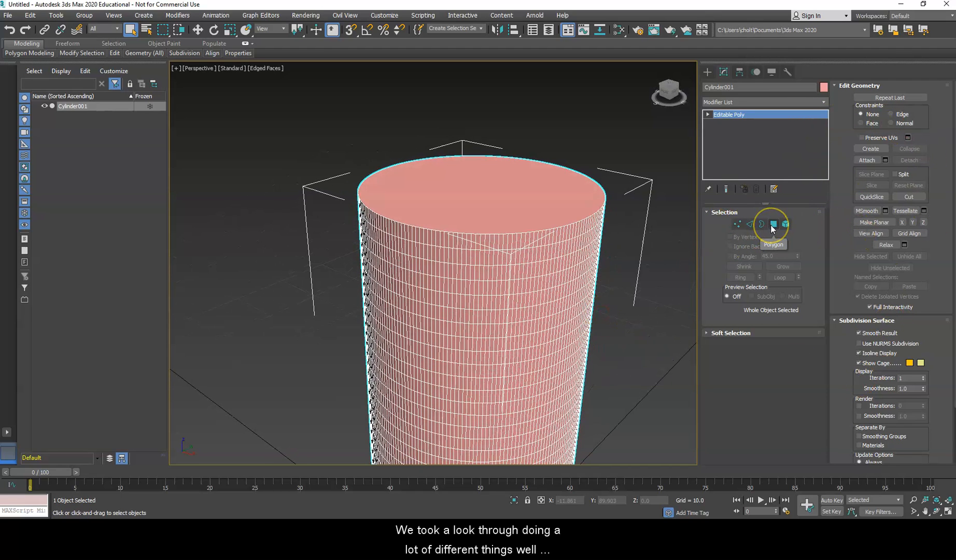
click(787, 225)
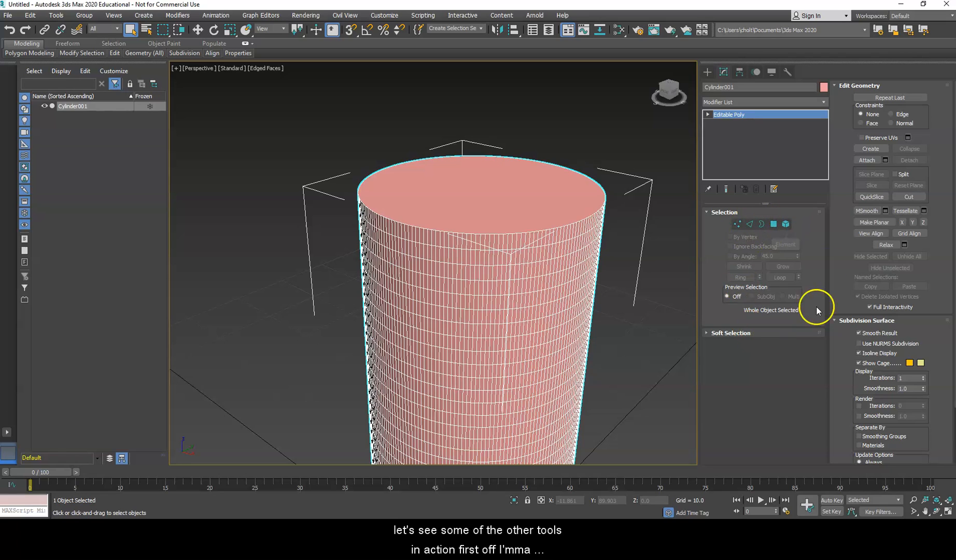
click(774, 224)
click(508, 205)
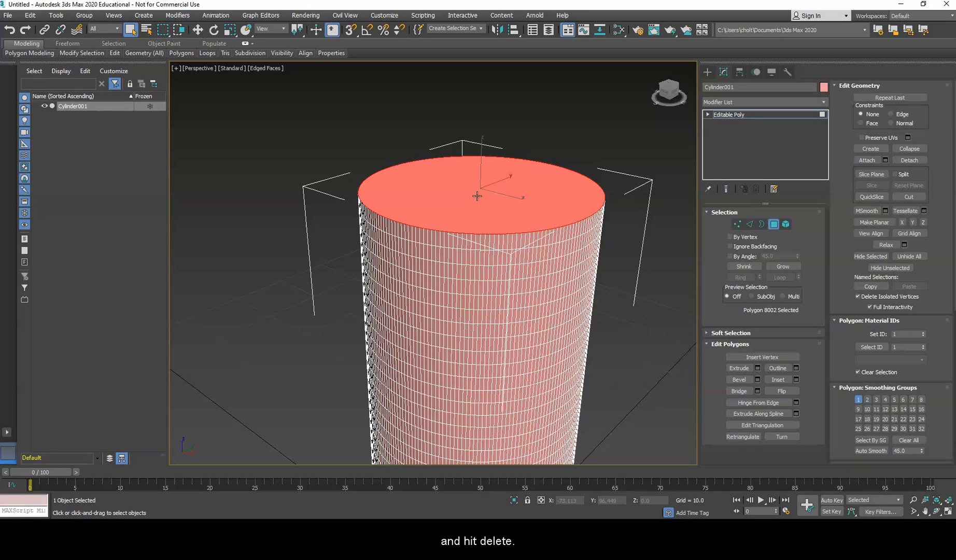
key(Delete)
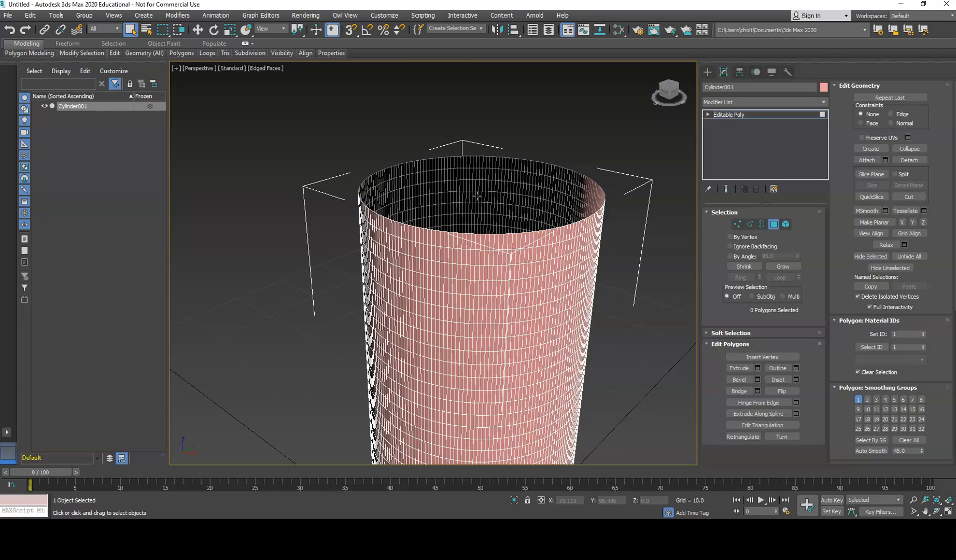
Step: Delete three scattered polygons from the cylinder's side wall, and undo the deletion
click(321, 125)
alt+middle_drag(493, 186, 489, 219)
click(514, 270)
ctrl+click(480, 313)
ctrl+click(548, 362)
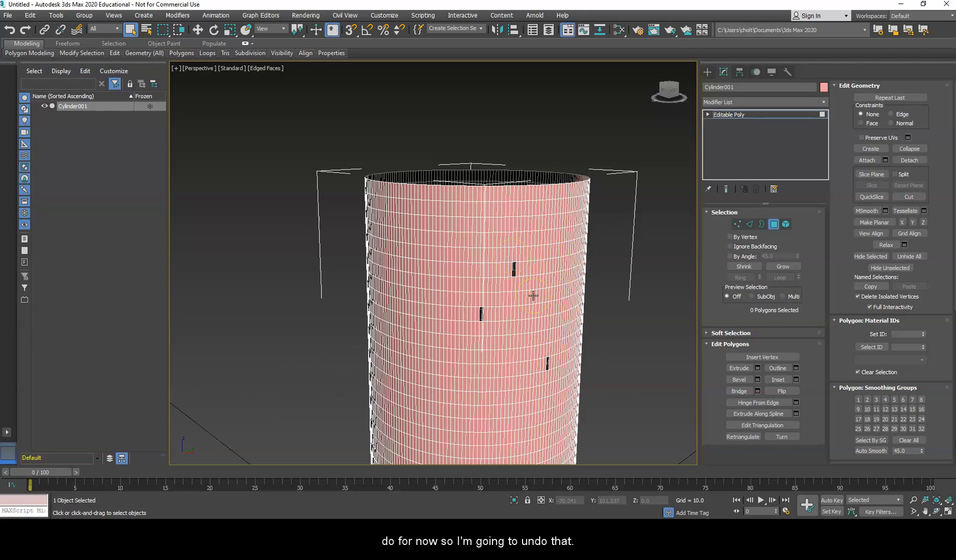
alt+middle_drag(533, 294, 526, 273)
scroll(502, 235, up, 5)
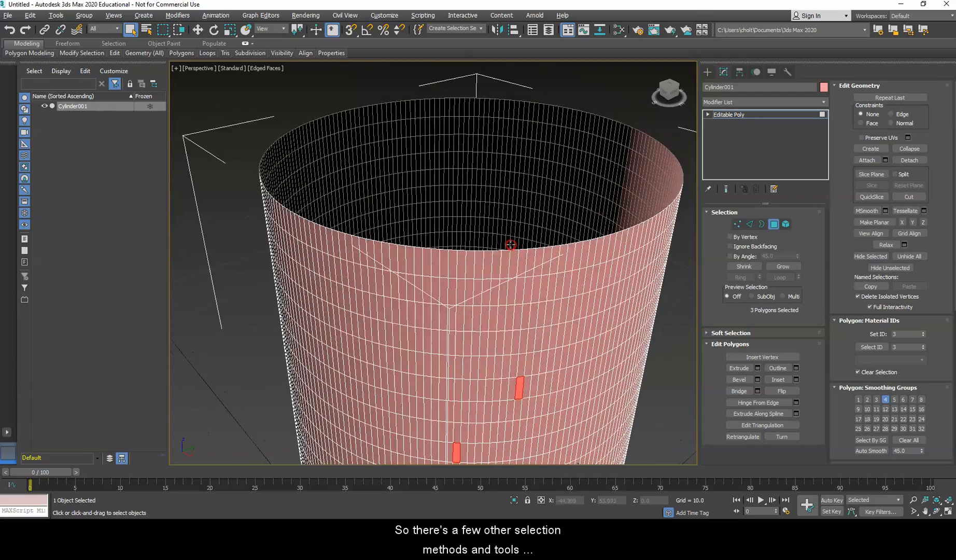
alt+middle_drag(511, 240, 528, 251)
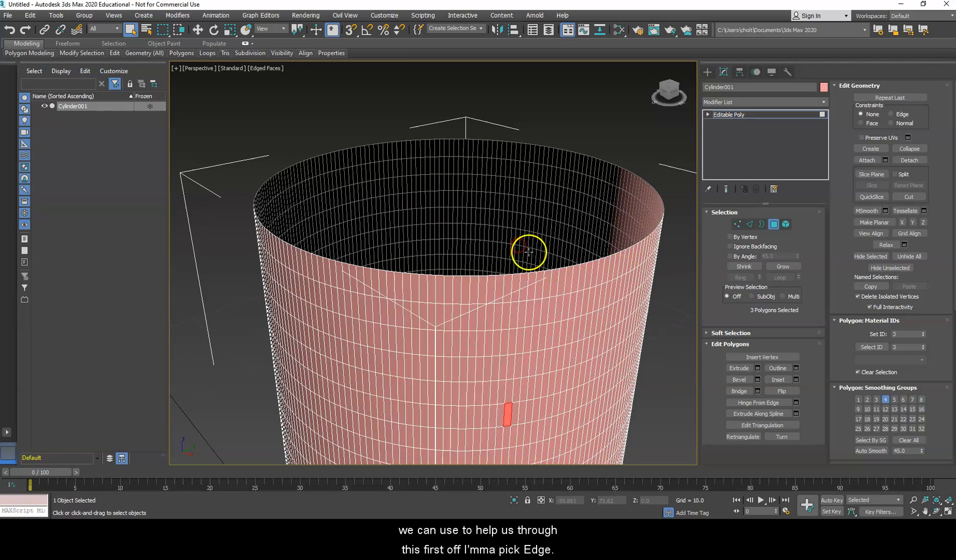
Step: In Edge mode, select a vertical edge on the cylinder wall and try growing and shrinking the selection
click(752, 226)
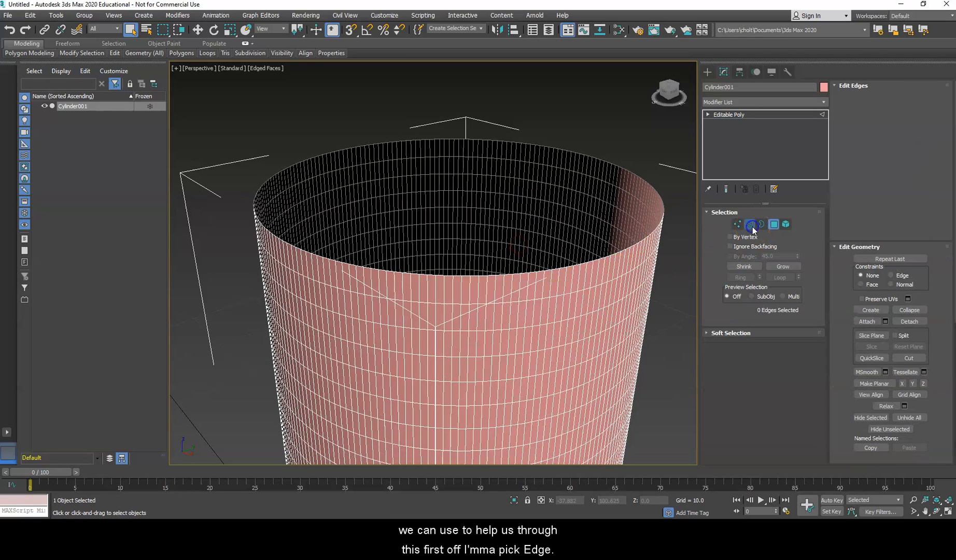
click(547, 332)
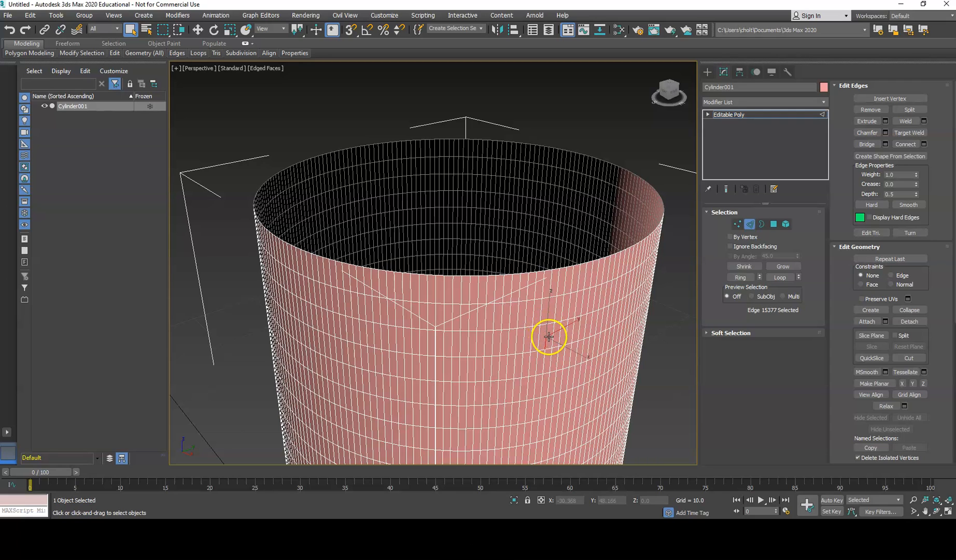
click(740, 267)
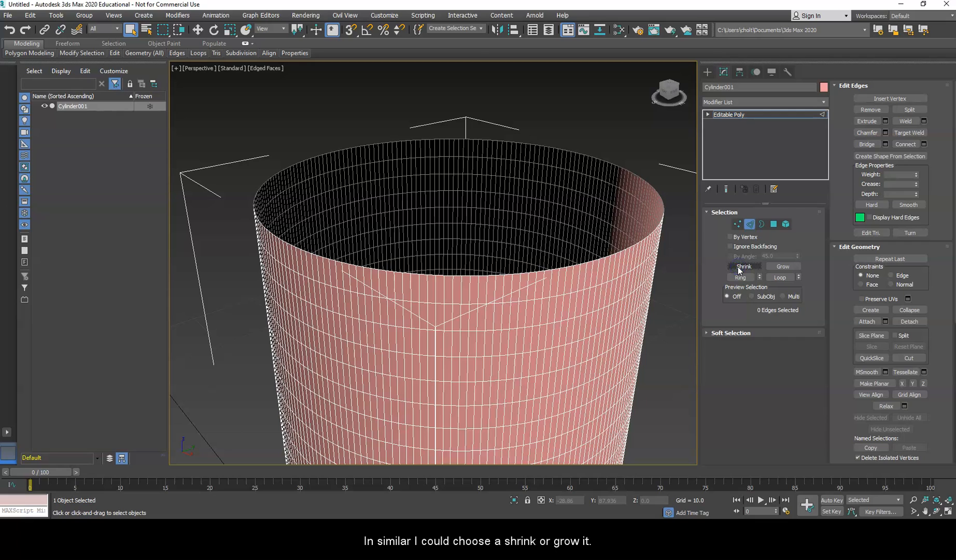
click(552, 357)
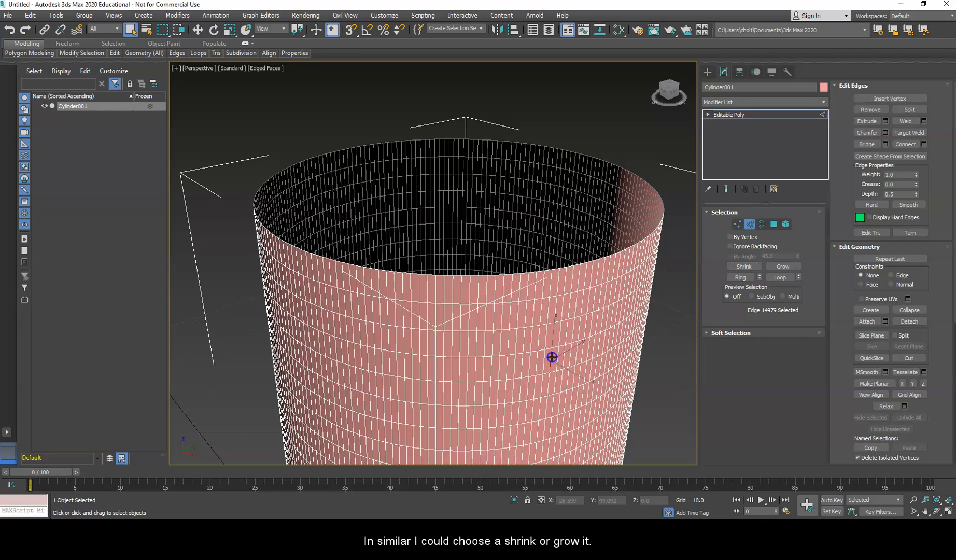
click(773, 269)
click(739, 269)
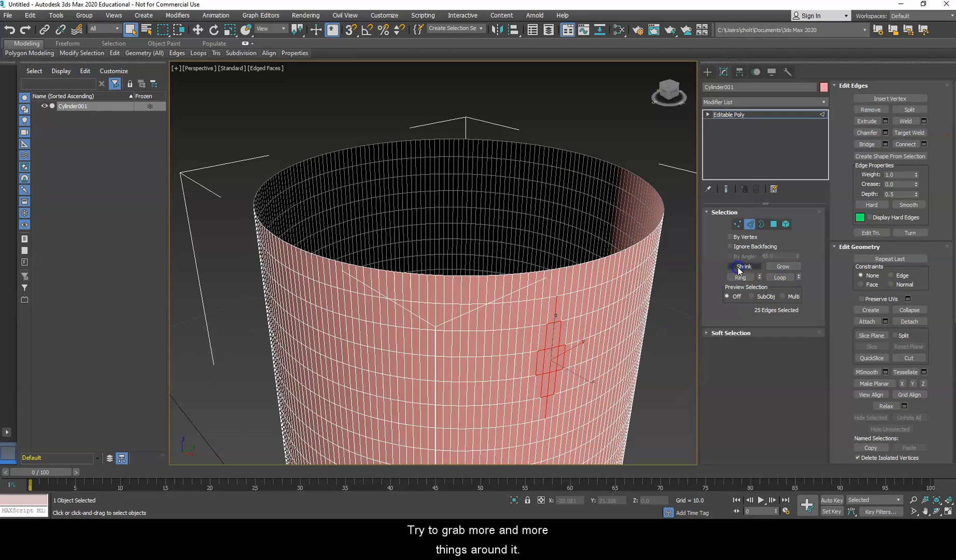
click(740, 268)
Step: Try Ring on one vertical wall edge and Loop on another to compare the resulting edge selections
click(550, 354)
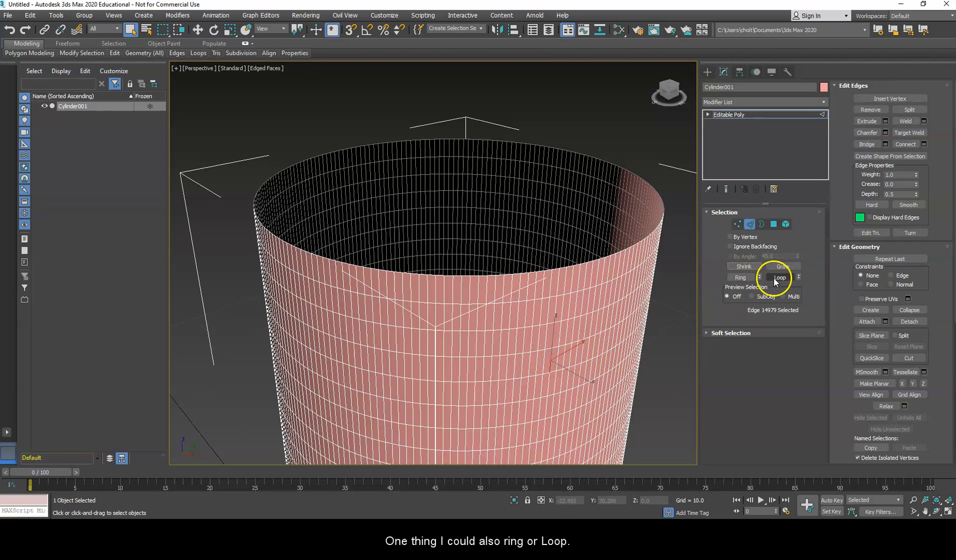
click(740, 278)
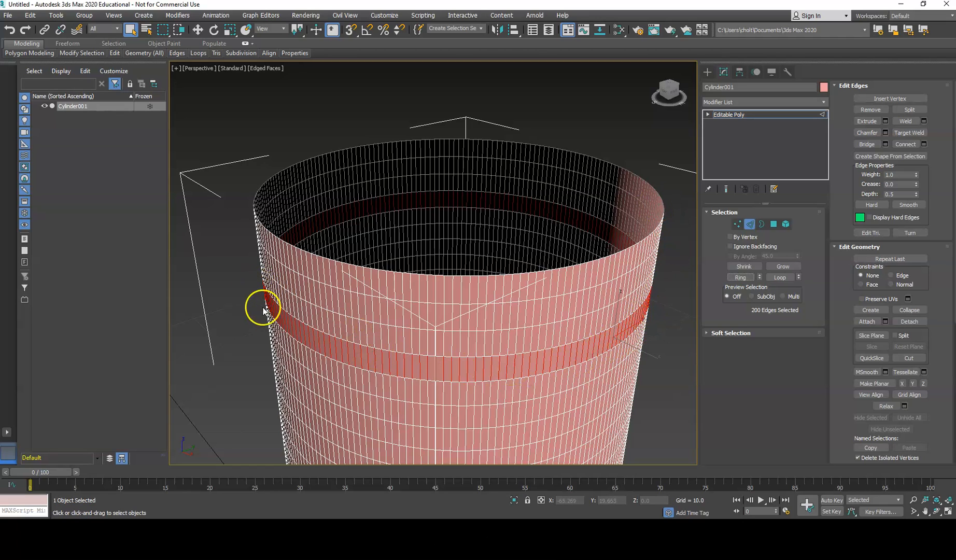
click(552, 398)
click(779, 276)
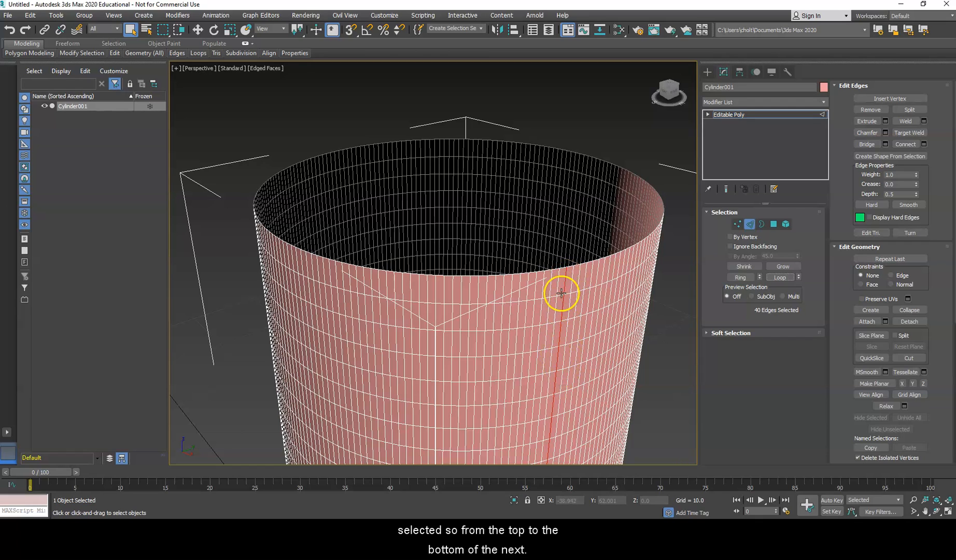
Step: Select full vertical edge loops on the wall directly from single edges, without the Loop command
double_click(550, 324)
double_click(549, 304)
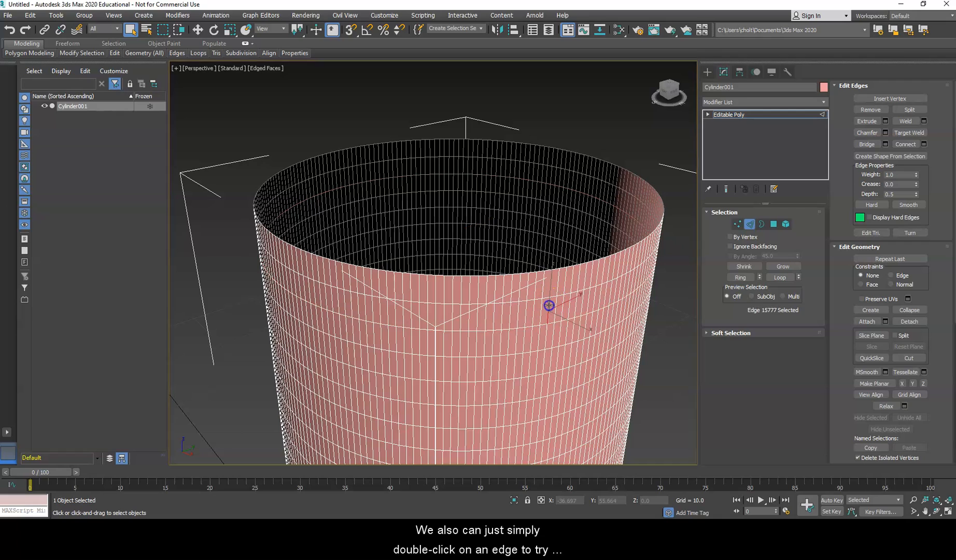
double_click(542, 285)
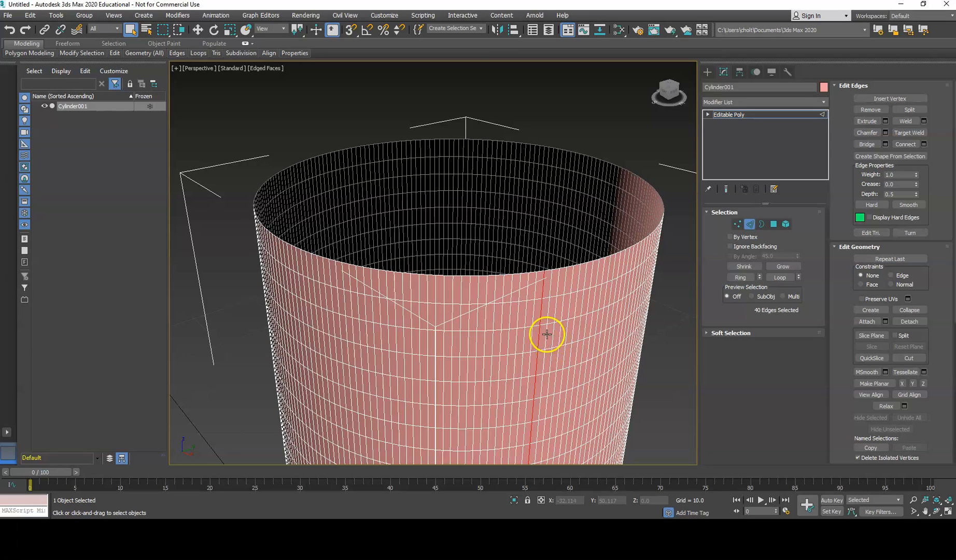
Step: In Polygon mode, select a complete horizontal band of polygons around the cylinder, starting from a single wall polygon
click(774, 224)
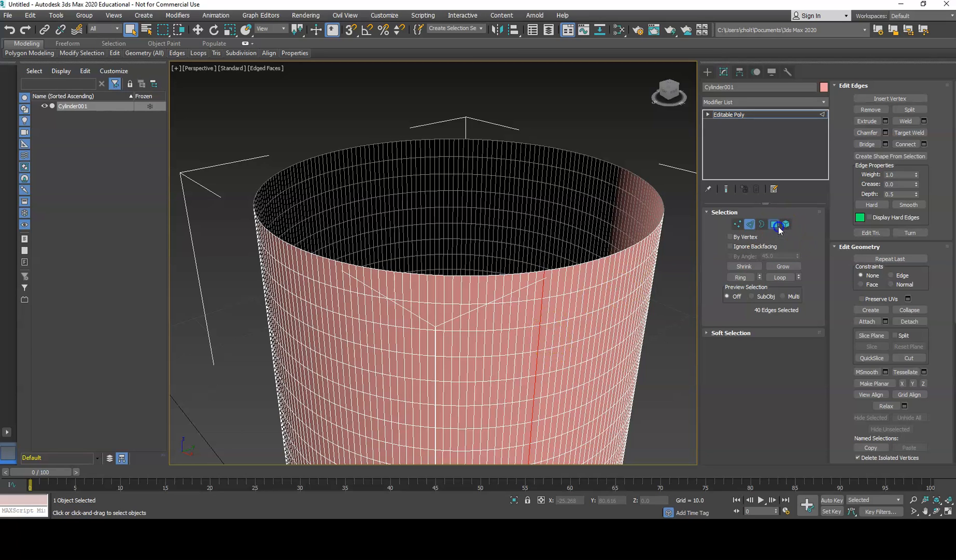
click(531, 372)
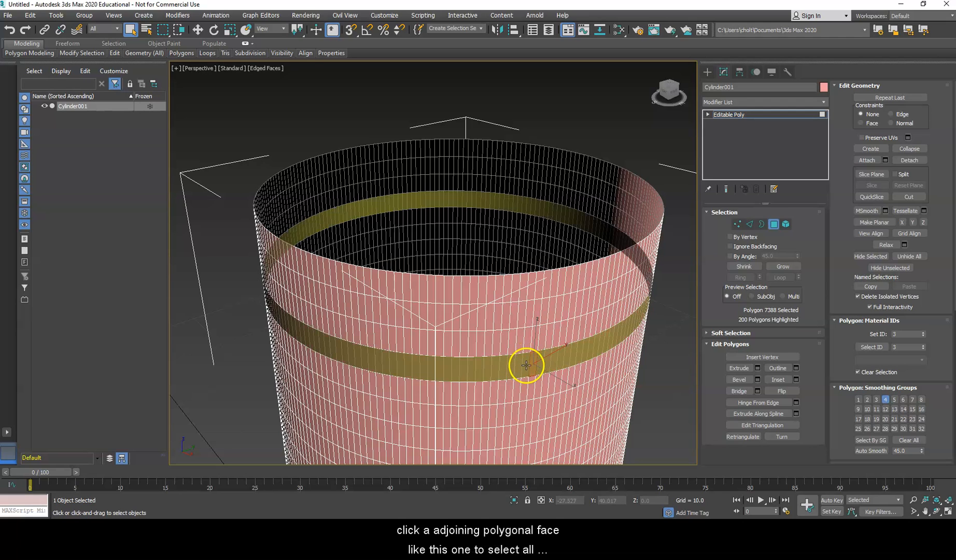
shift+click(528, 365)
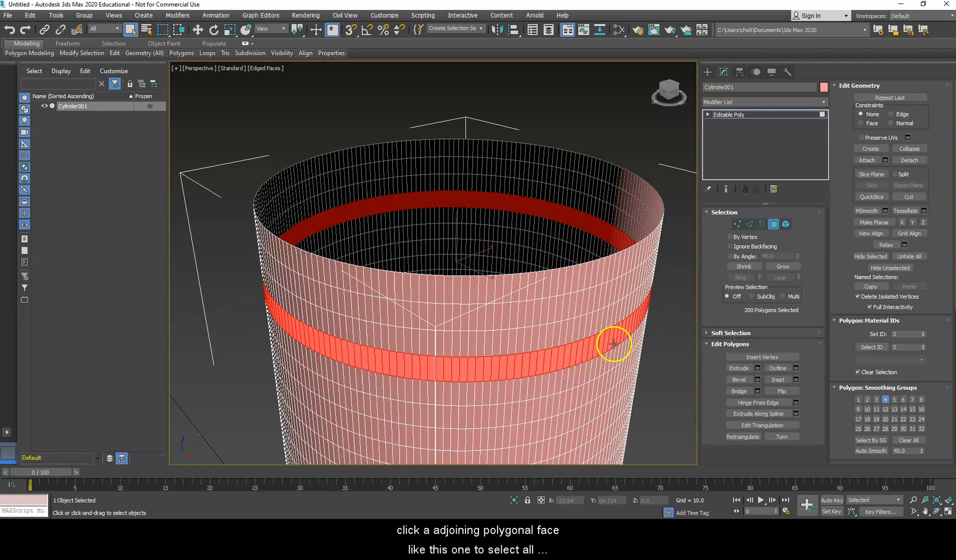
Step: Select a single polygon on the cylinder wall, and grow and shrink the polygon selection
click(557, 384)
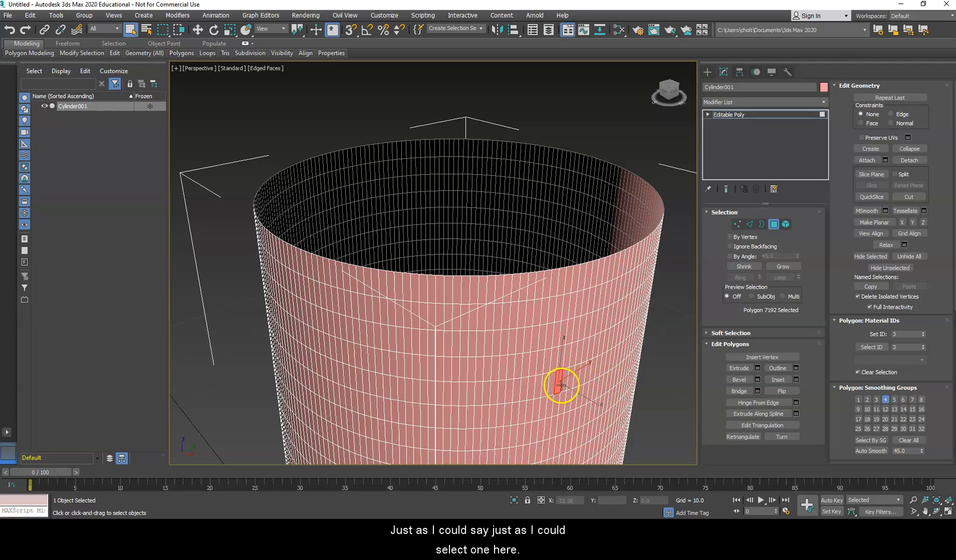
click(773, 265)
click(743, 266)
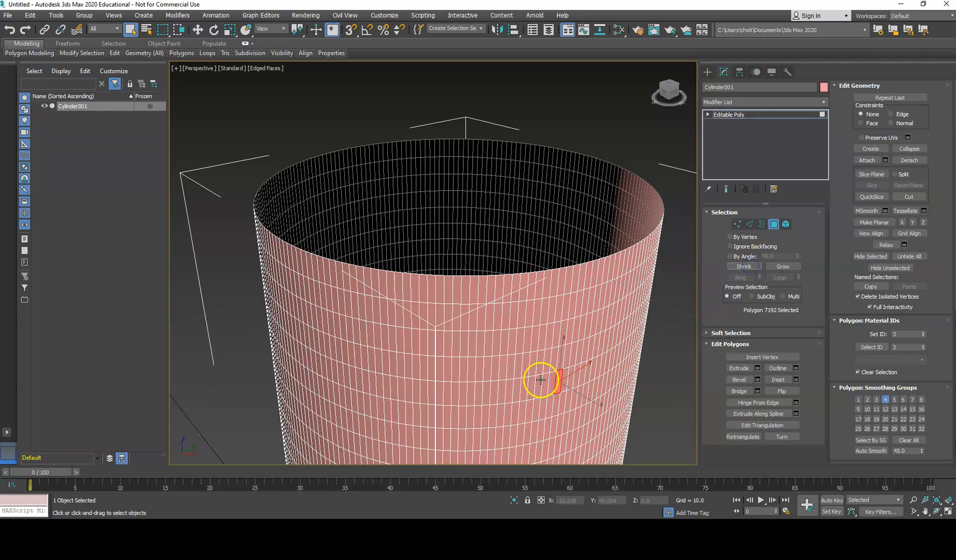
Step: Try adding separate wall polygons to the selection, and extend it to all polygons of the cylinder
shift+click(441, 392)
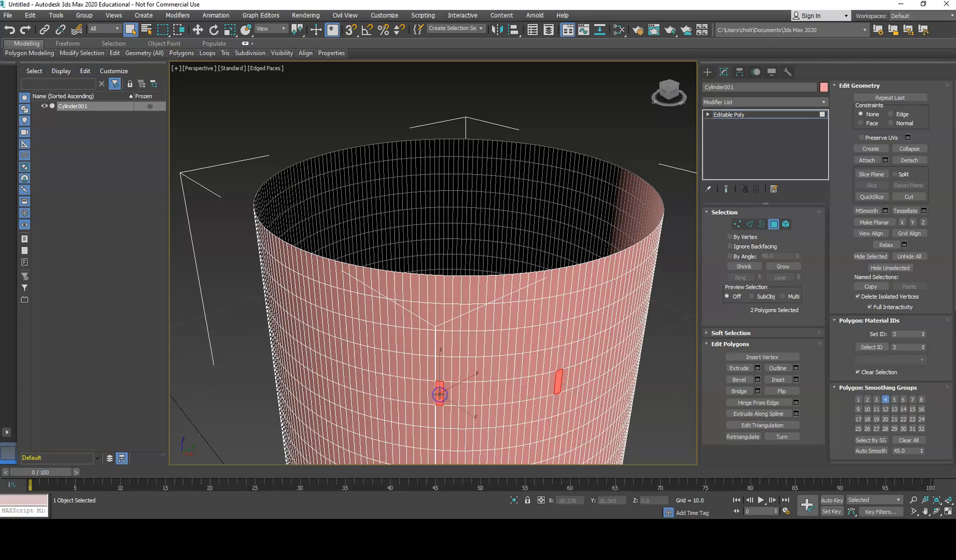
ctrl+shift+click(523, 391)
right_click(534, 390)
ctrl+click(534, 392)
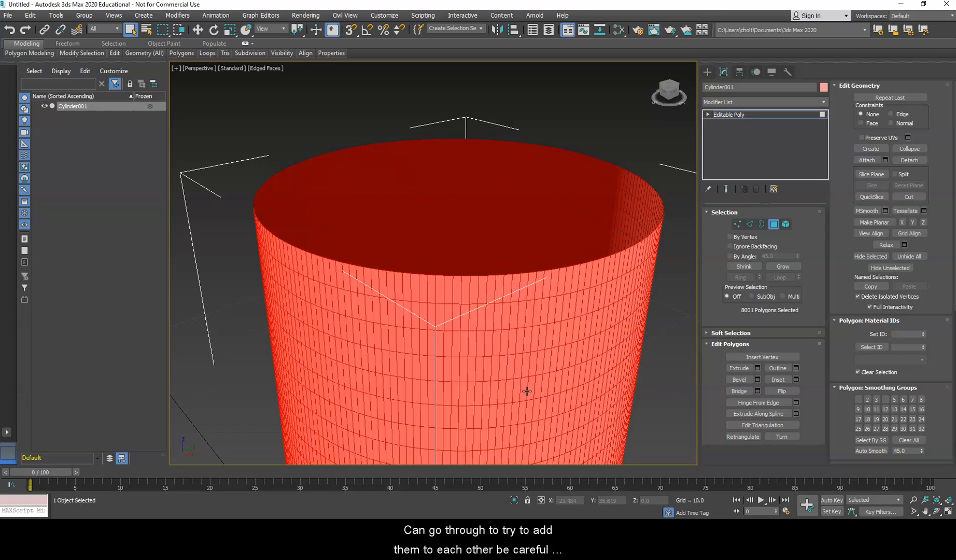
key(ctrl+z)
ctrl+double_click(502, 388)
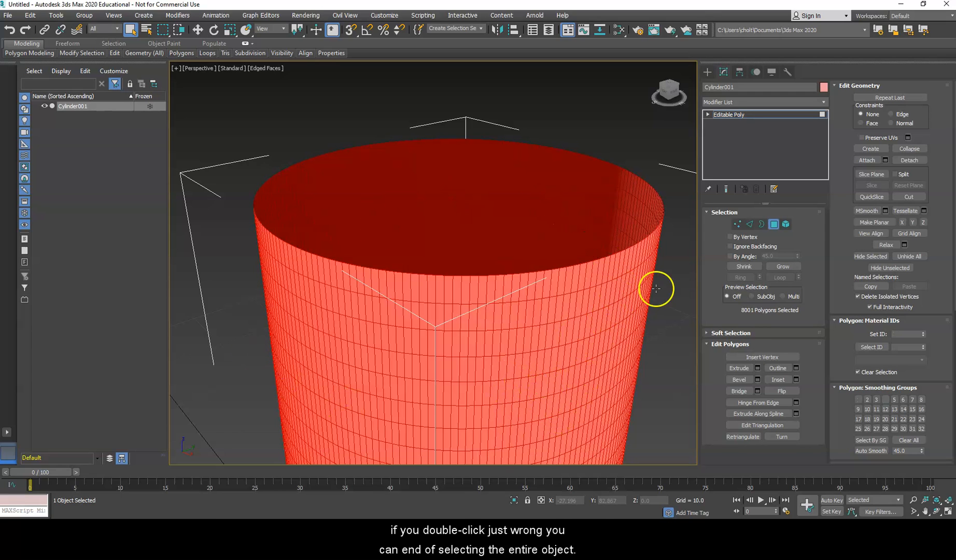
Step: Cap the cylinder's open top border in Border mode, and raise that border along Z to about 44.4
click(774, 224)
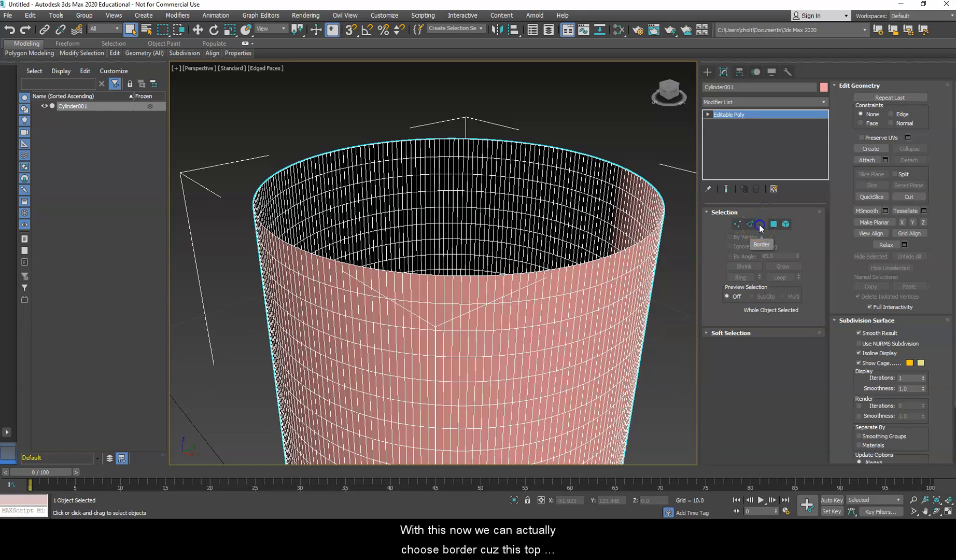
click(760, 224)
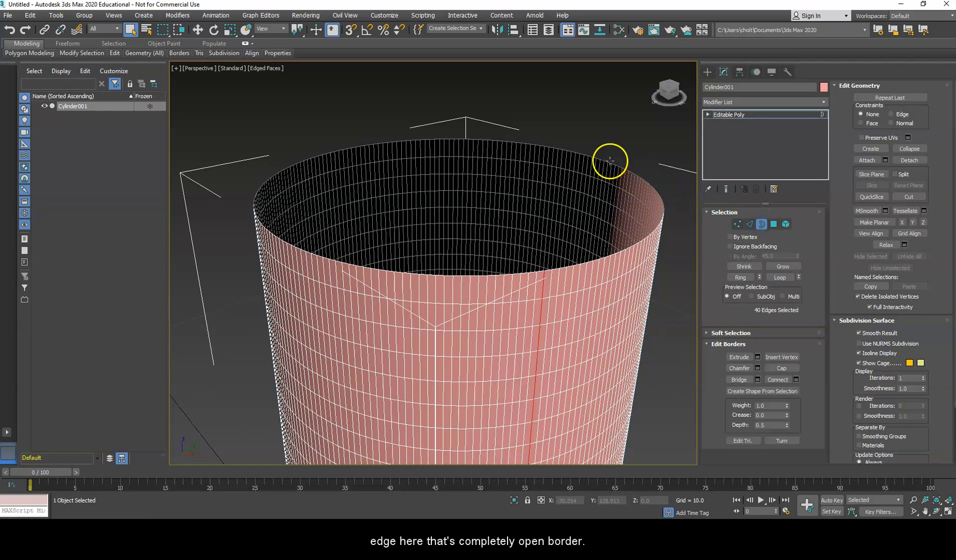
click(286, 241)
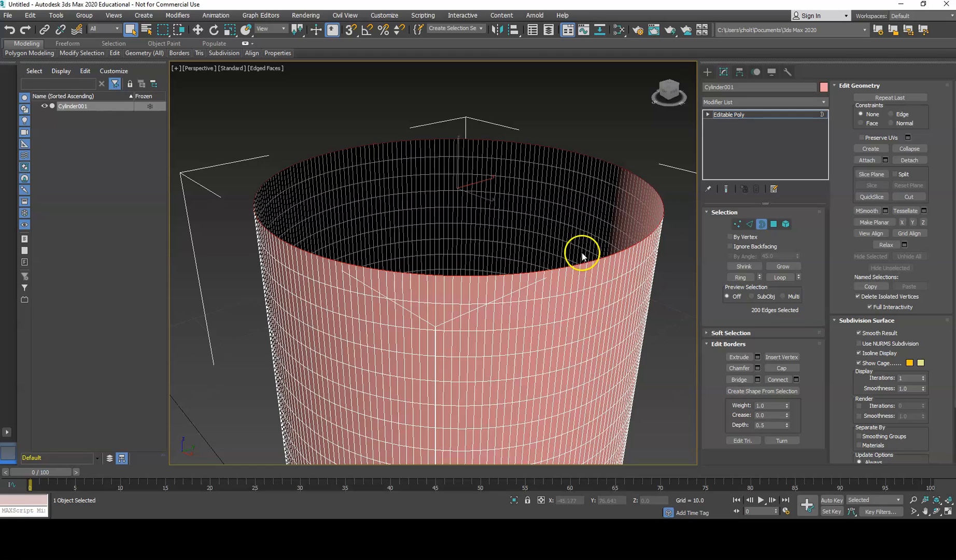
click(783, 368)
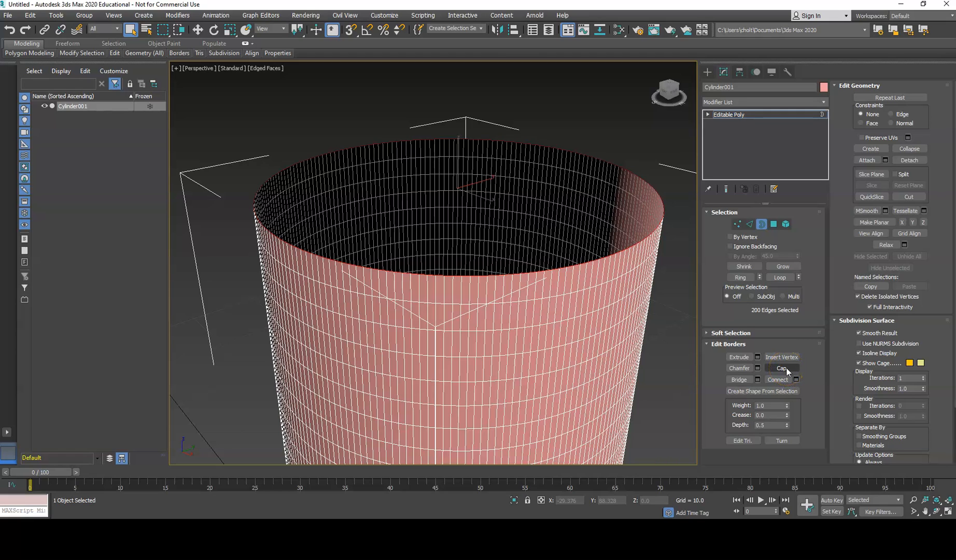
click(786, 369)
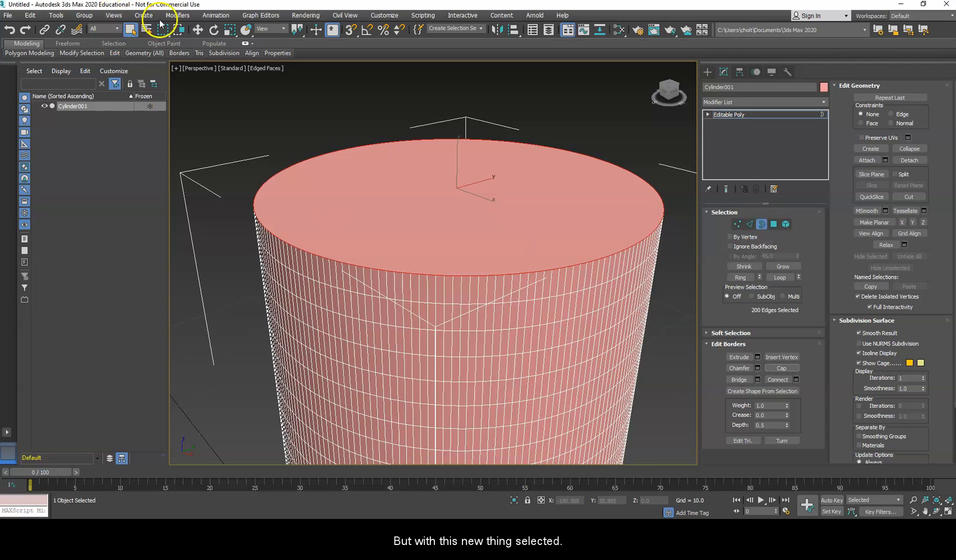
click(198, 30)
drag(457, 151, 465, 82)
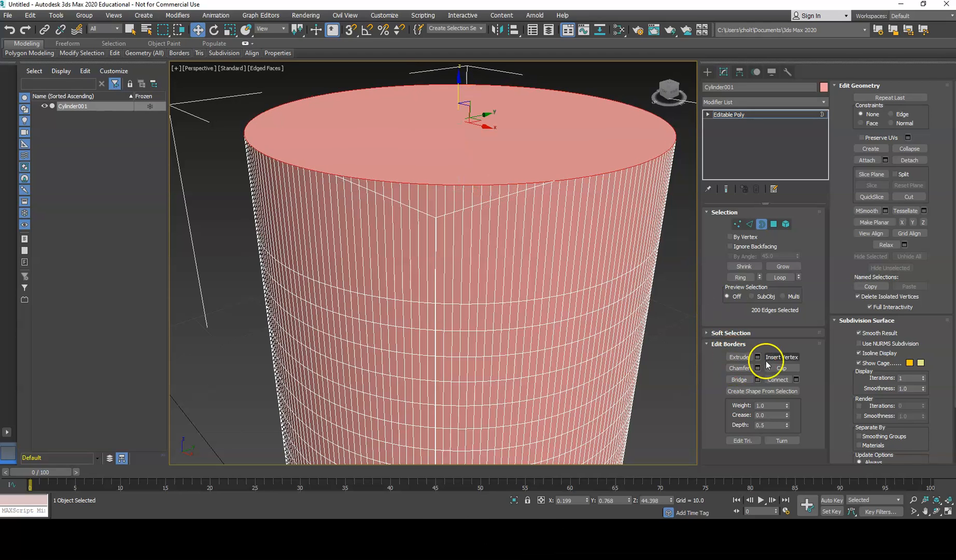
Step: Try to chamfer the capped top border, and leave the Chamfer tool
click(781, 368)
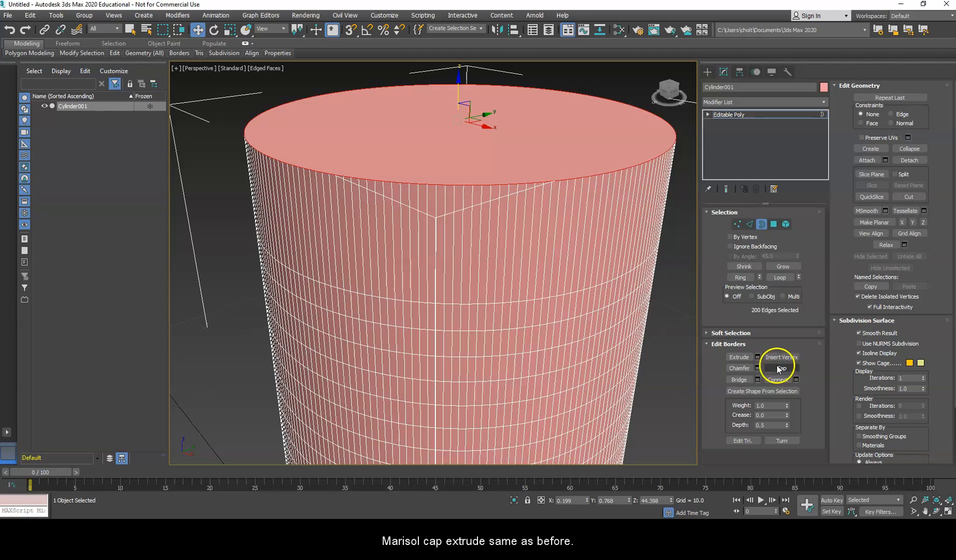
click(744, 368)
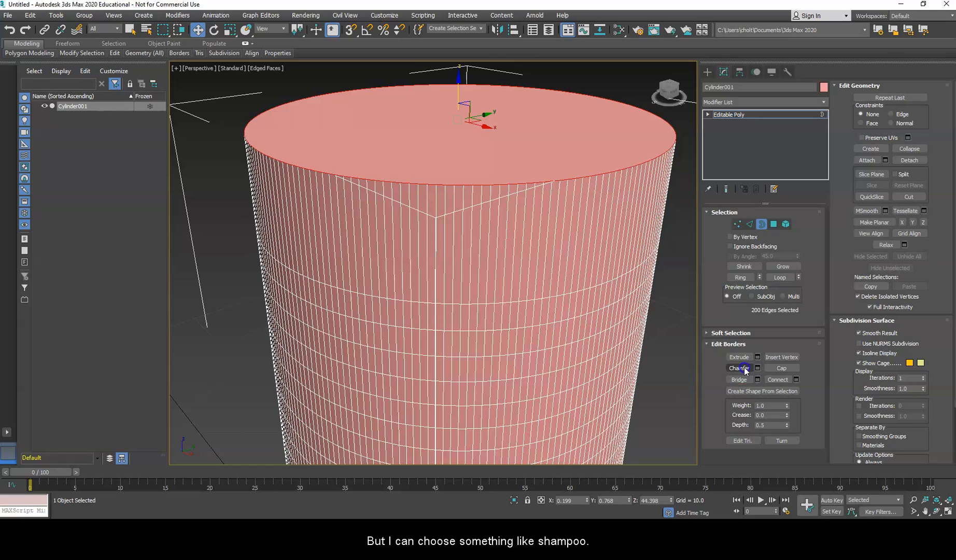
click(606, 173)
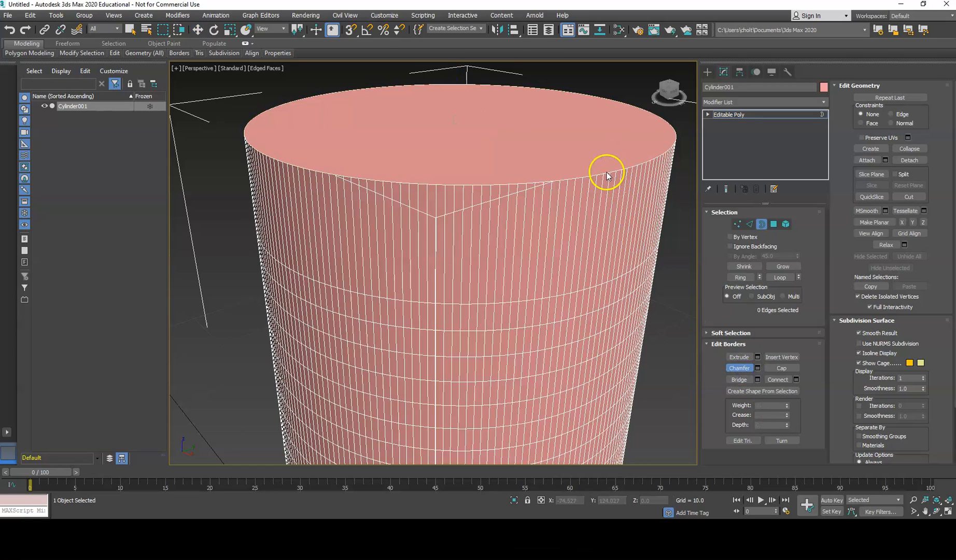
right_click(592, 176)
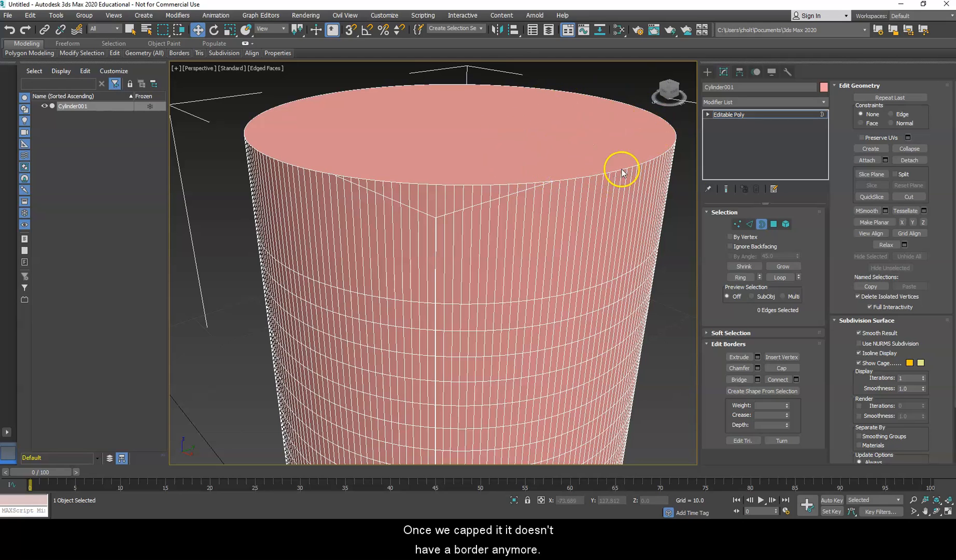
Step: In Edge mode, select a single edge on the top rim, try Ring on it, and undo the ring selection
click(747, 225)
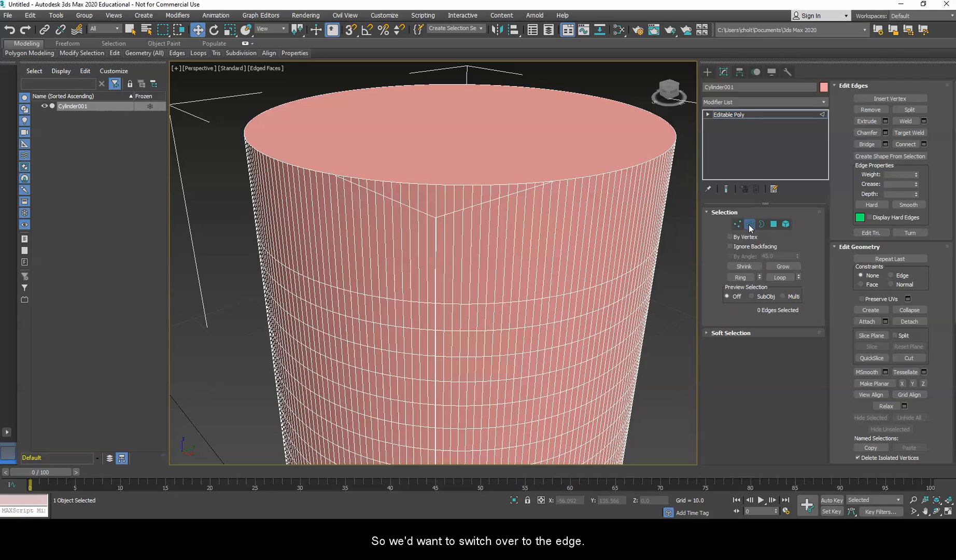
click(750, 224)
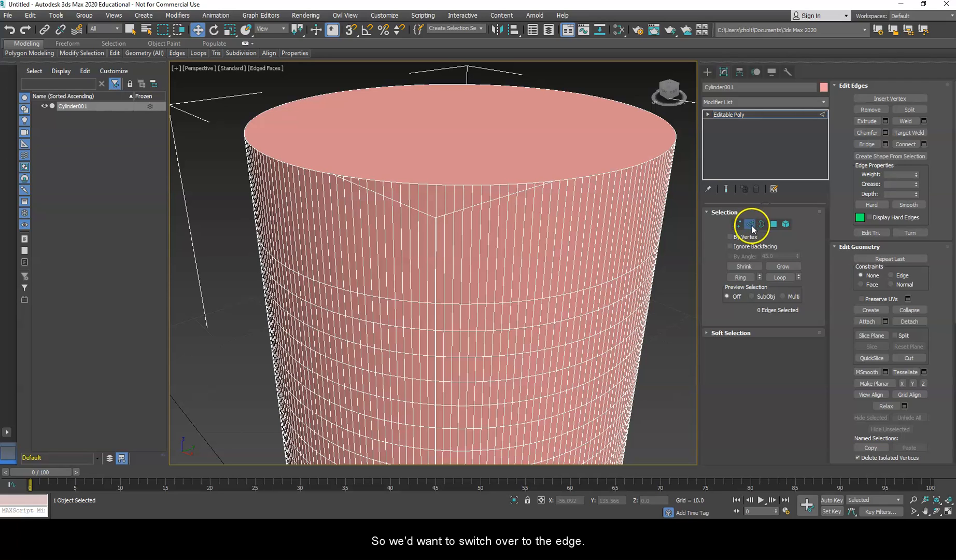
click(636, 171)
click(572, 178)
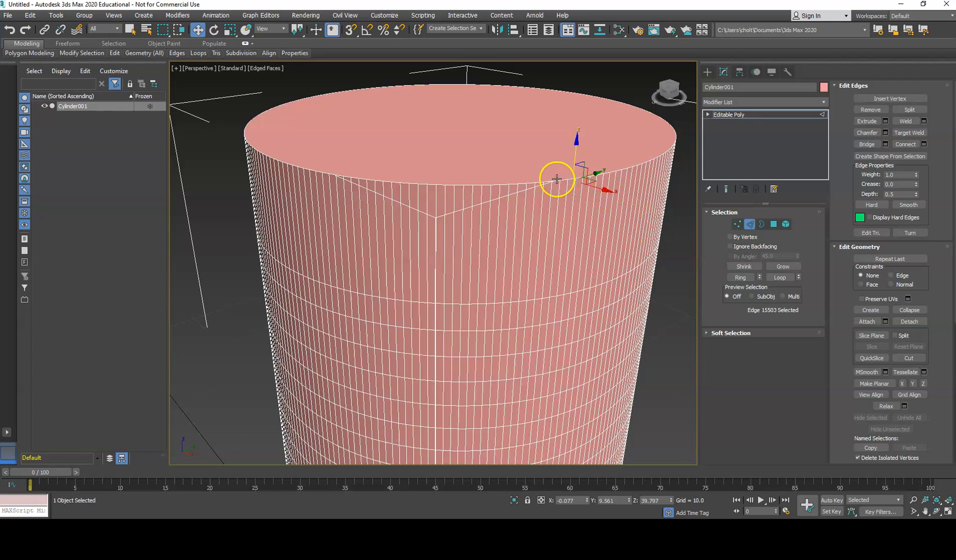
click(741, 277)
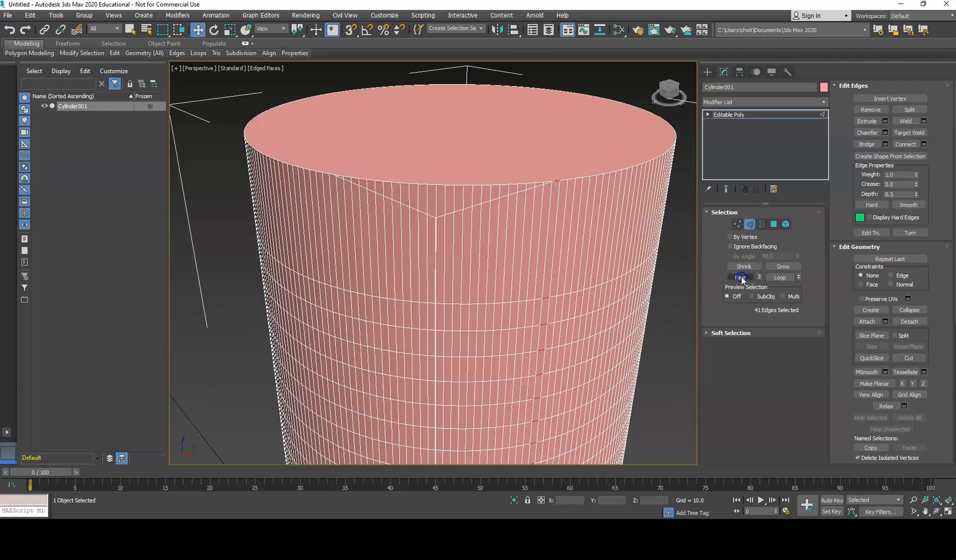
key(ctrl+z)
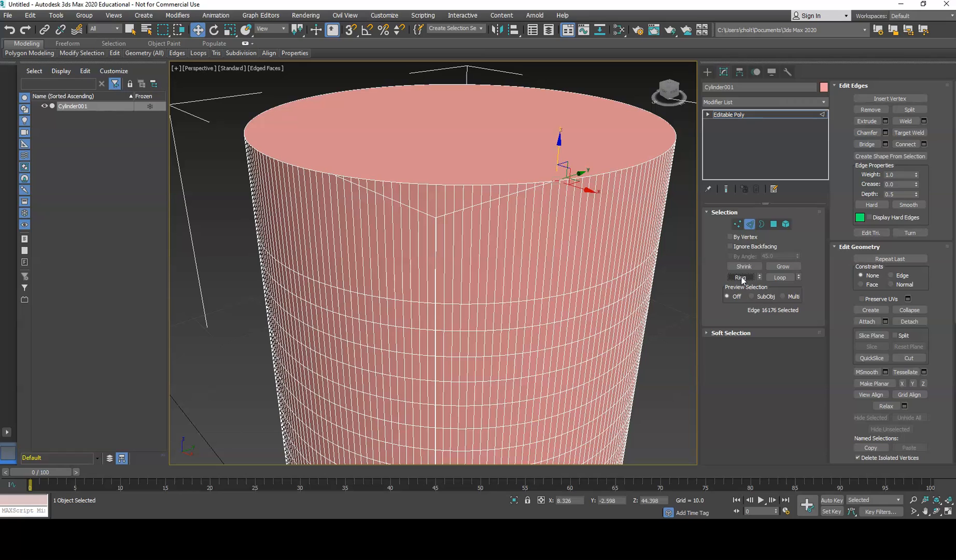
Step: Extend the rim edge selection with Loop and Ring to cover all horizontal edge loops of the cylinder
click(774, 278)
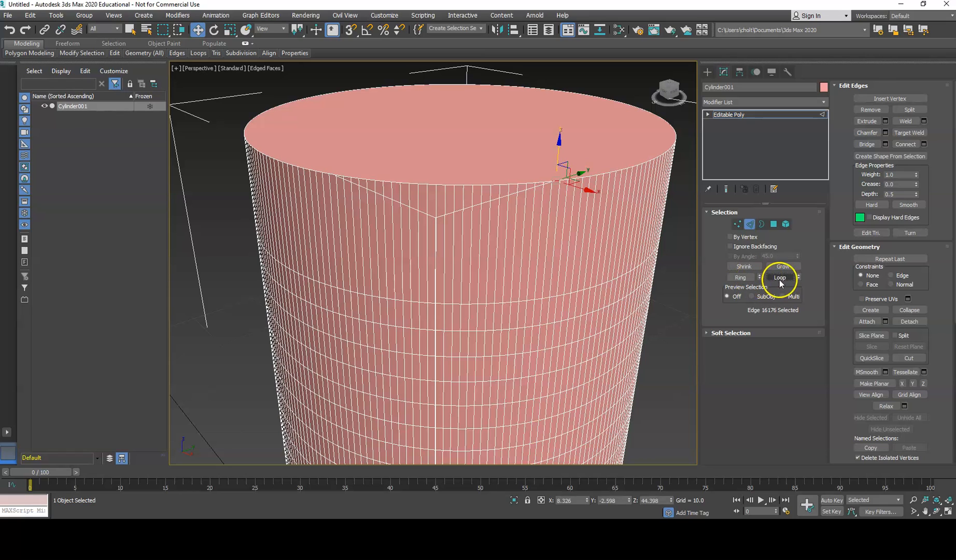
click(741, 278)
click(774, 278)
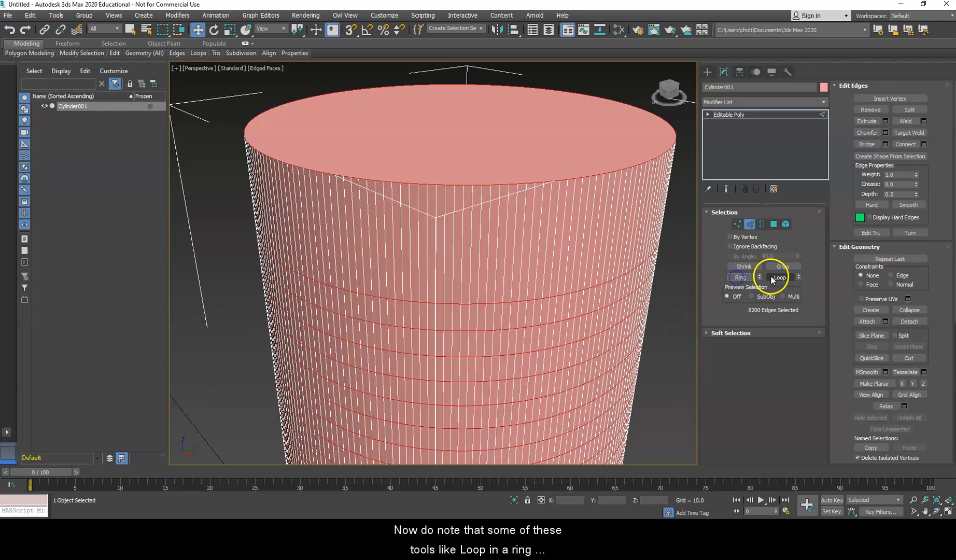
Step: Select a single edge on the cylinder's top rim and try Loop on it
click(598, 176)
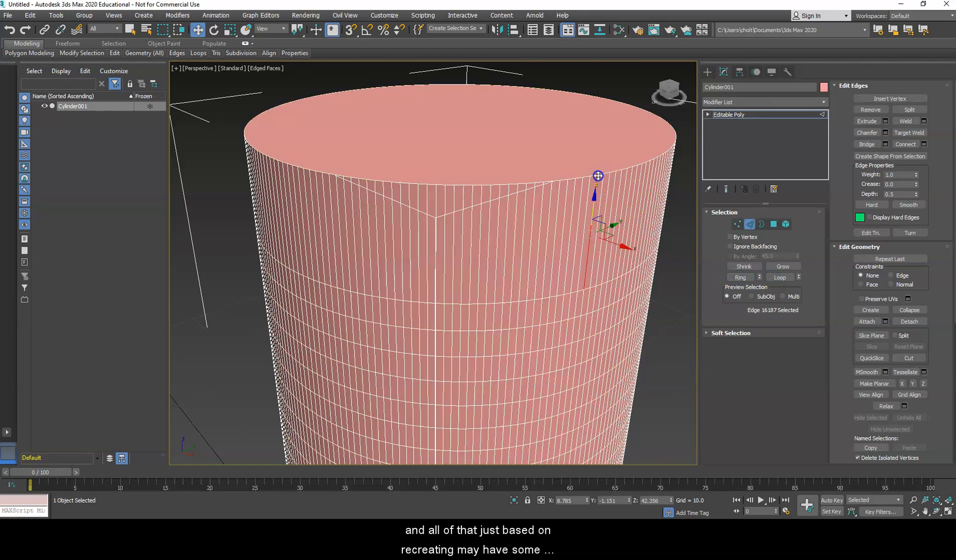
click(591, 174)
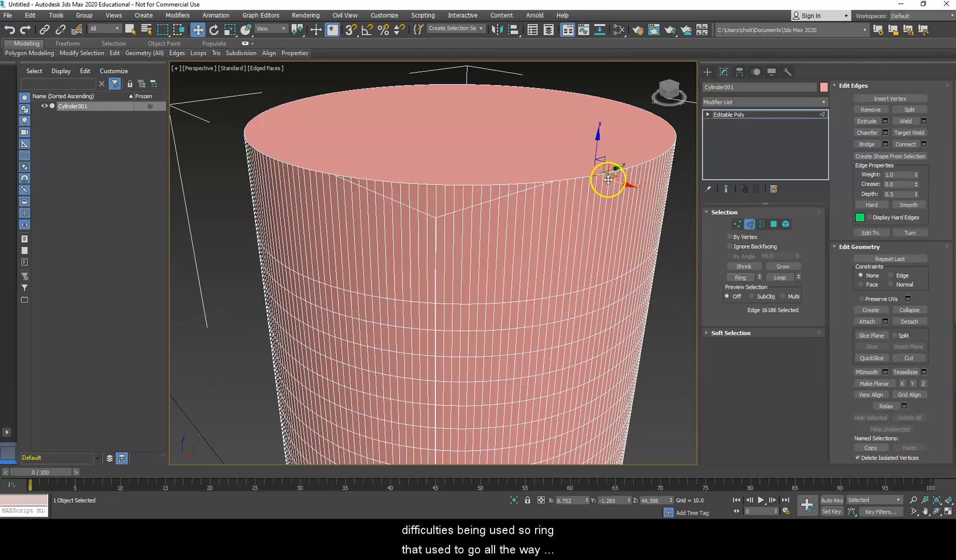
click(773, 279)
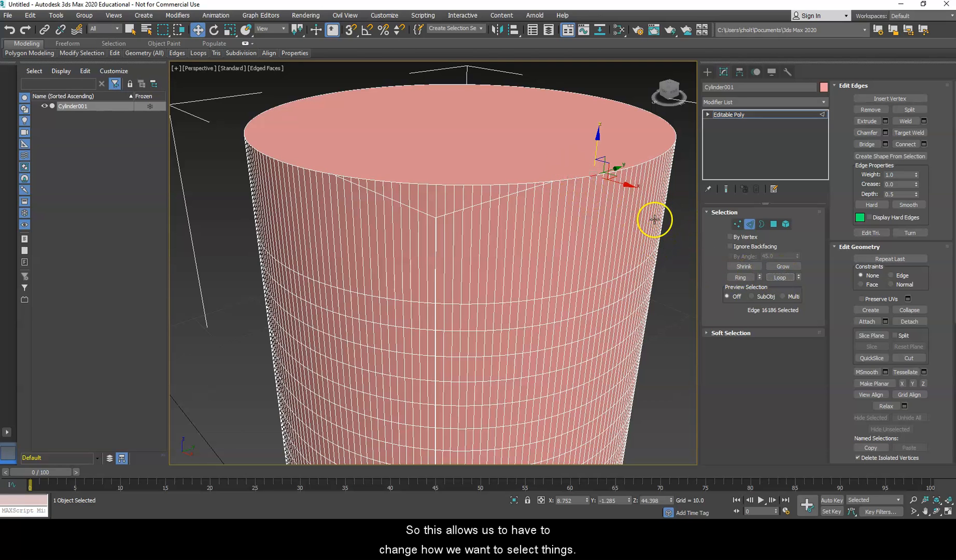
Step: Region-select all edges of the cylinder's top band, and deselect the vertical ones so only the rim edges stay selected
alt+middle_drag(566, 210, 511, 198)
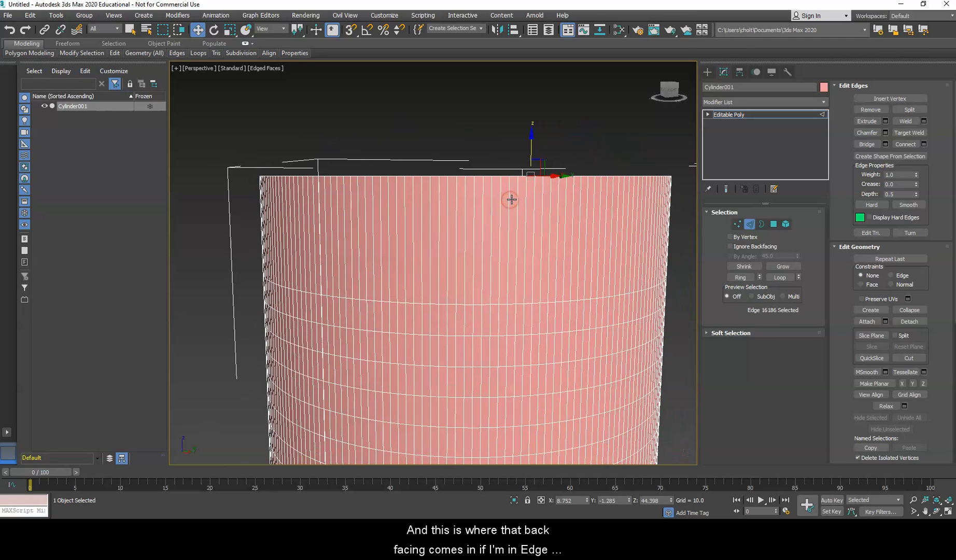
scroll(576, 224, down, 2)
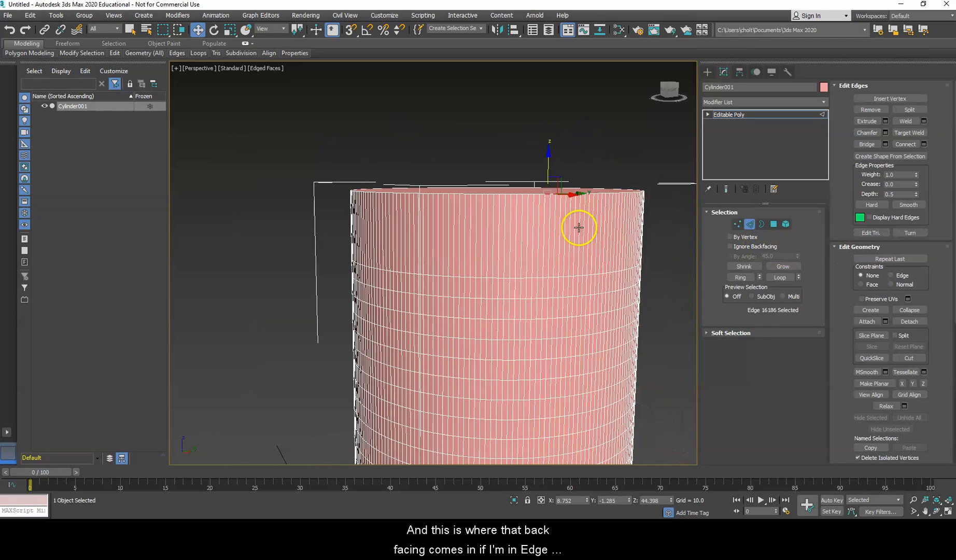
alt+middle_drag(605, 190, 604, 187)
drag(675, 158, 255, 233)
mouse_move(291, 209)
alt+middle_down()
mouse_move(309, 240)
mouse_move(297, 212)
alt+middle_up()
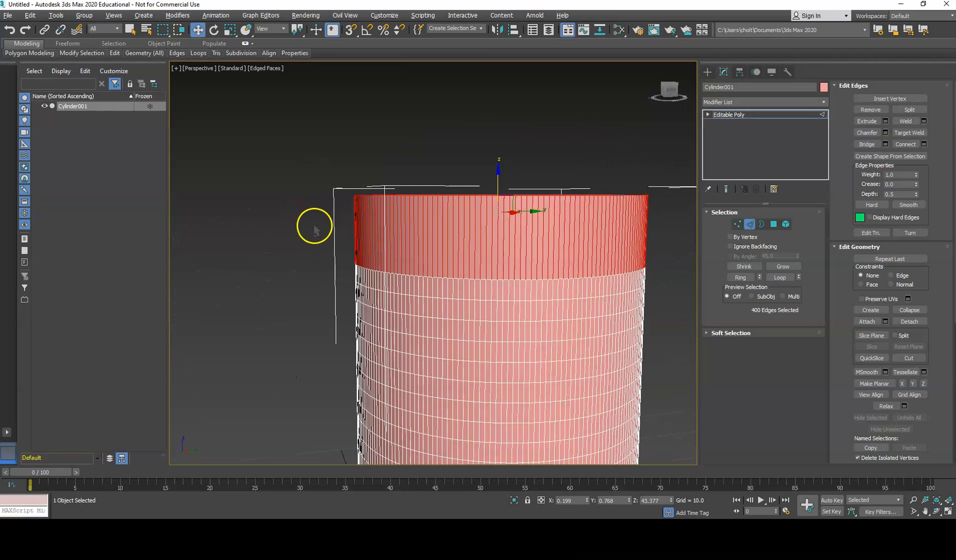
alt+middle_drag(668, 218, 663, 219)
alt+drag(542, 234, 338, 234)
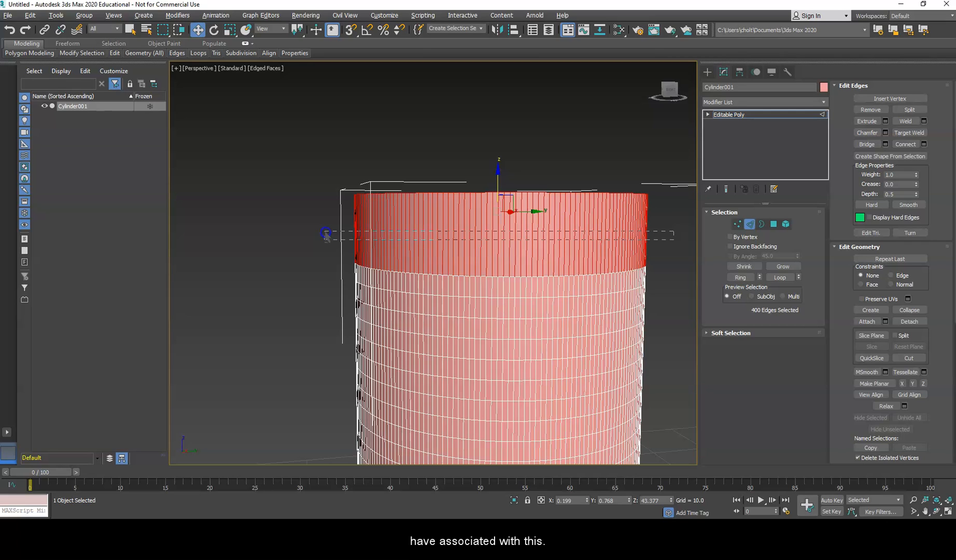
alt+drag(325, 234, 326, 234)
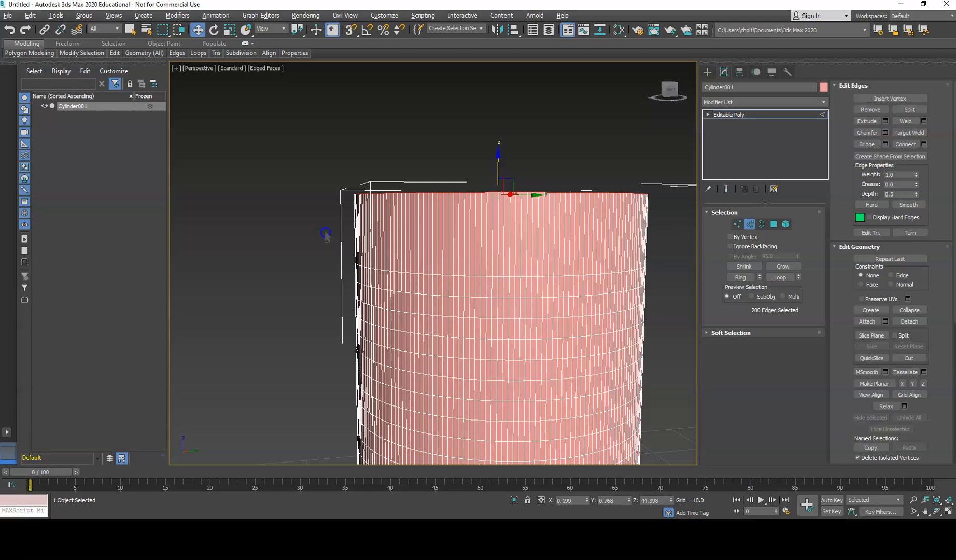
Step: Chamfer the selected top rim edges of the cylinder into a wide sloping band around the cap
alt+middle_drag(326, 236, 337, 220)
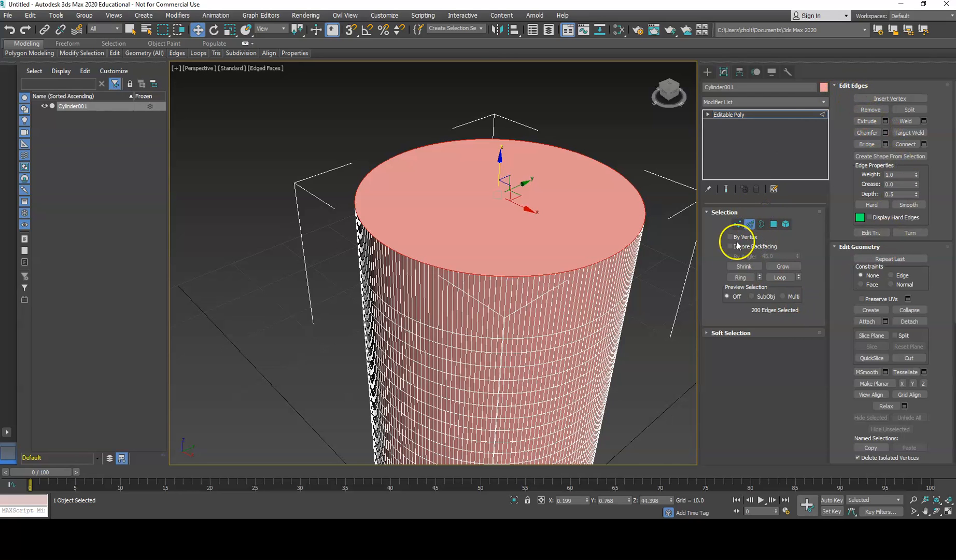
click(866, 133)
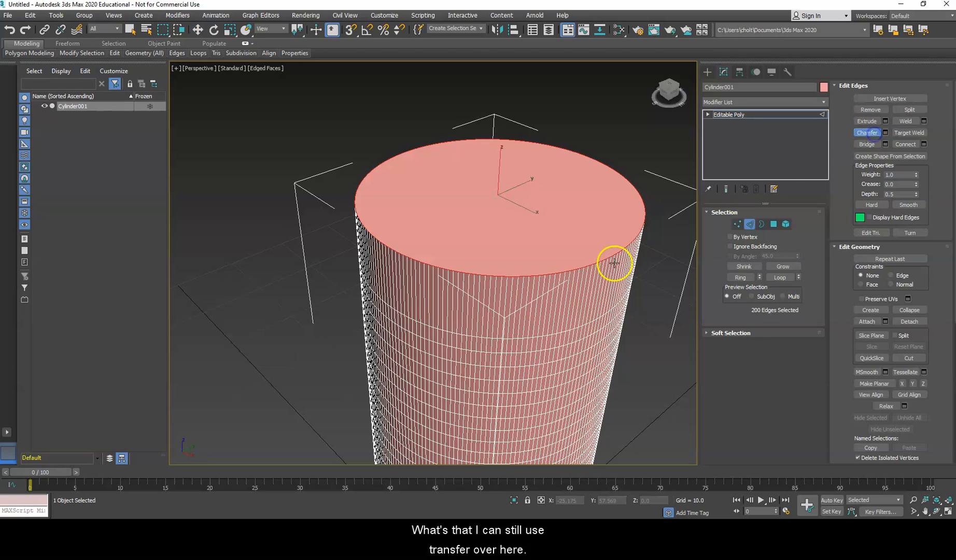
drag(568, 271, 571, 266)
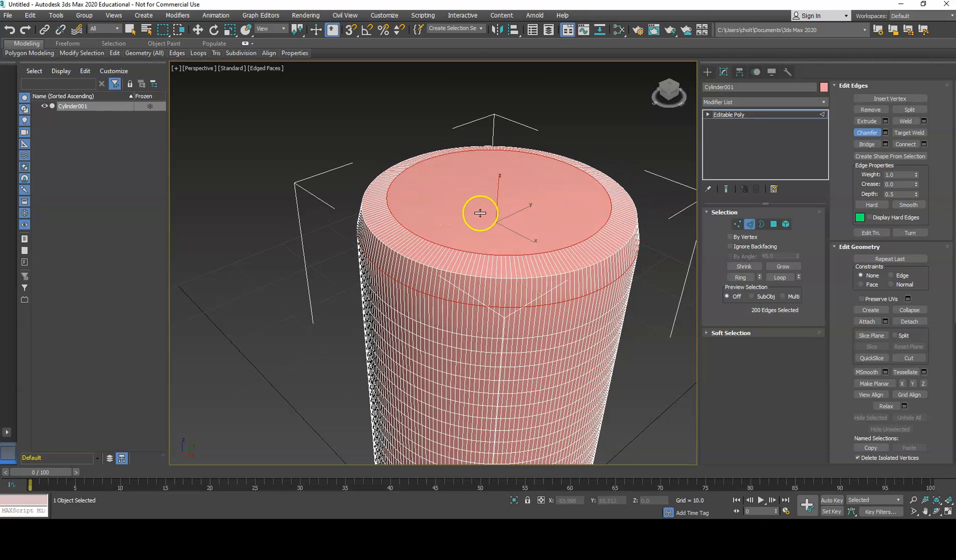
drag(496, 216, 504, 215)
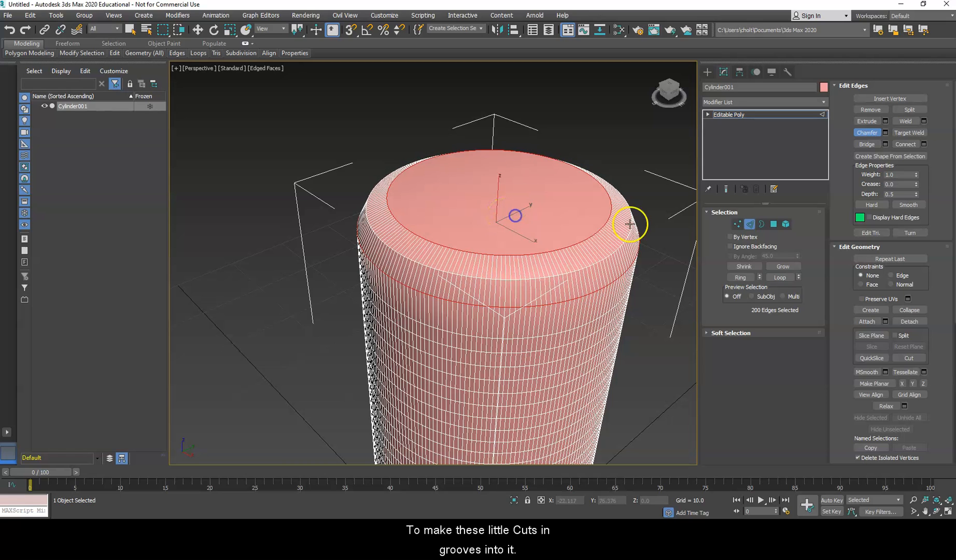
Step: In Polygon mode, select the top cap with the Select tool, convert it to its border edges, and return to Polygon mode
click(774, 224)
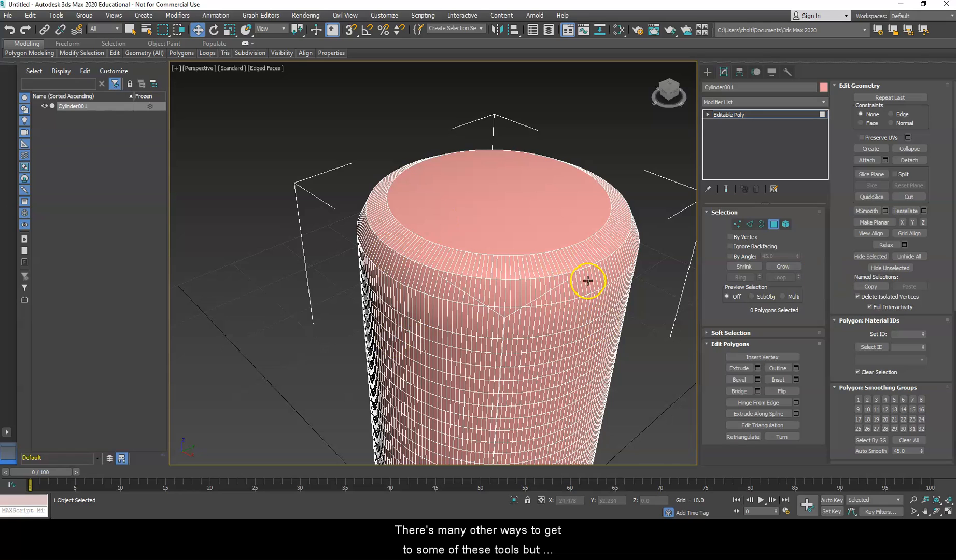
click(773, 224)
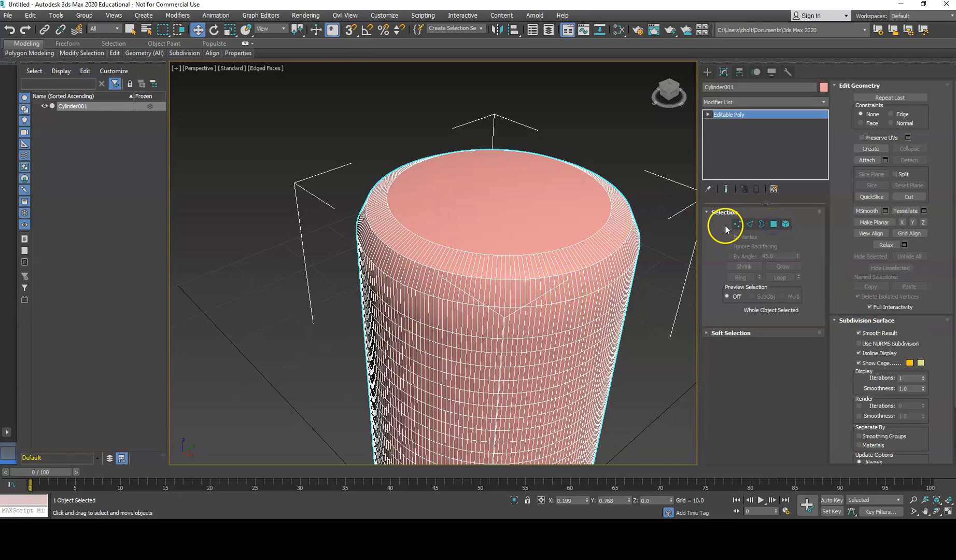
click(772, 224)
click(519, 213)
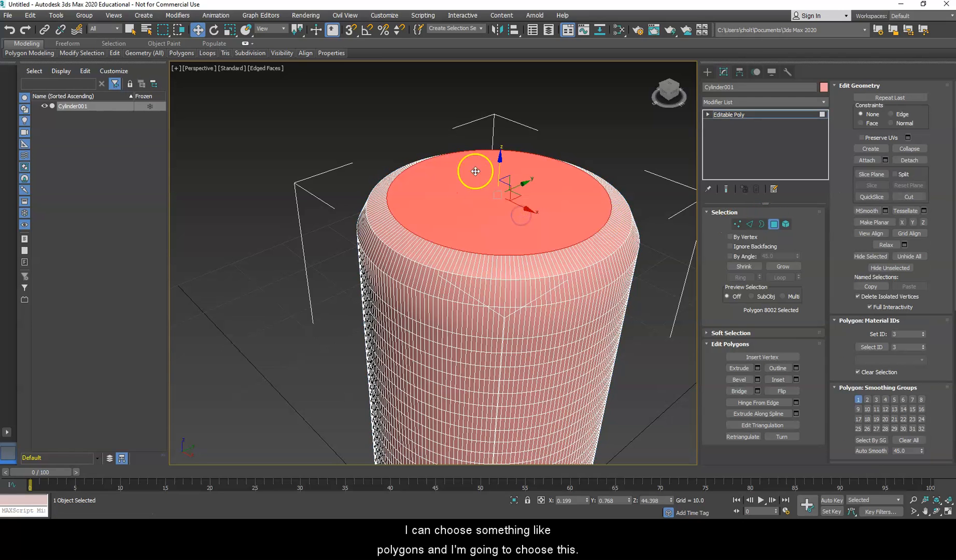
click(129, 29)
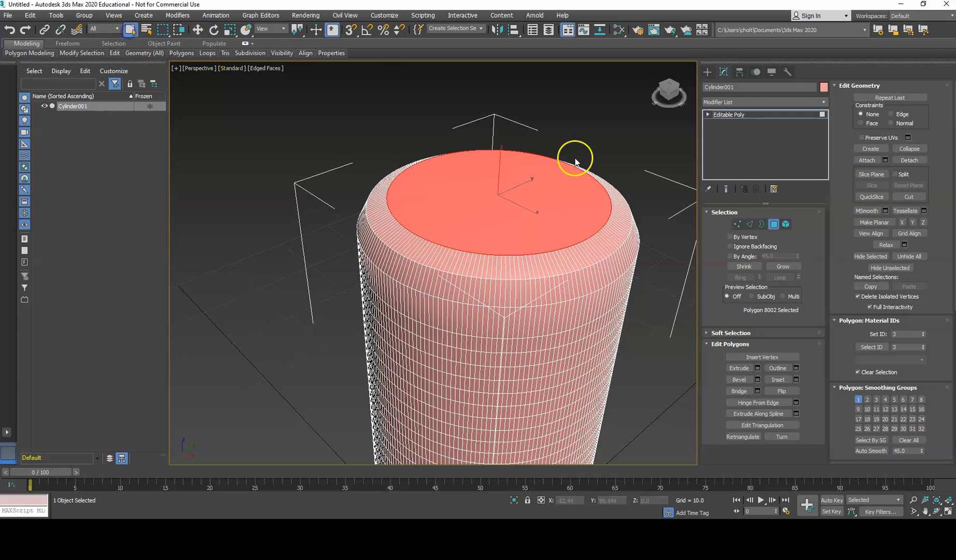
shift+click(753, 224)
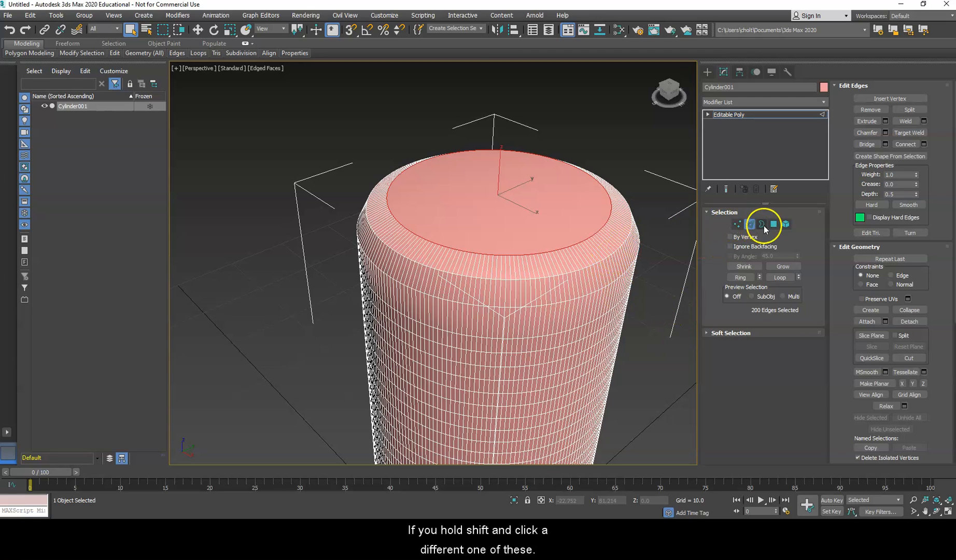
click(772, 225)
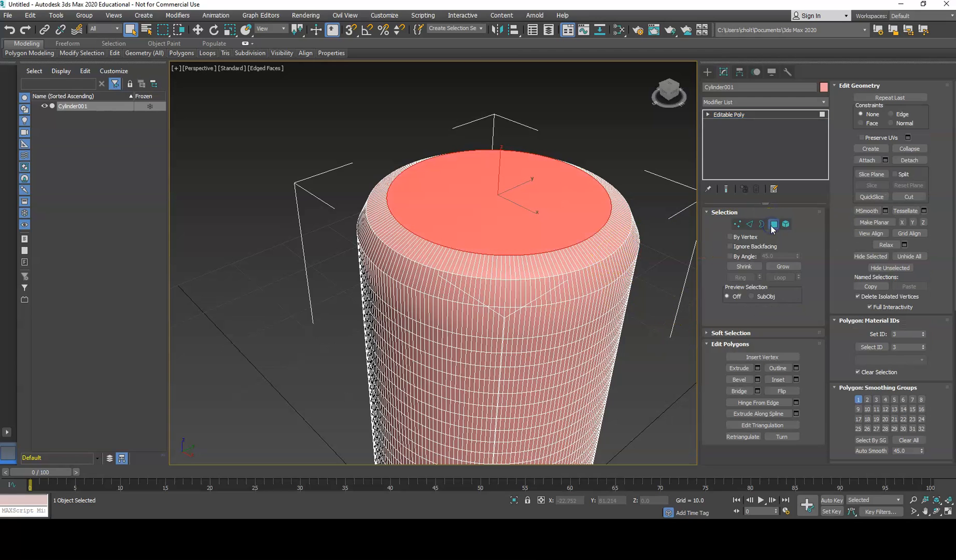
Step: Select the full ring of chamfer polygons around the cap and convert that selection to its border edges, returning to Polygon mode
click(608, 240)
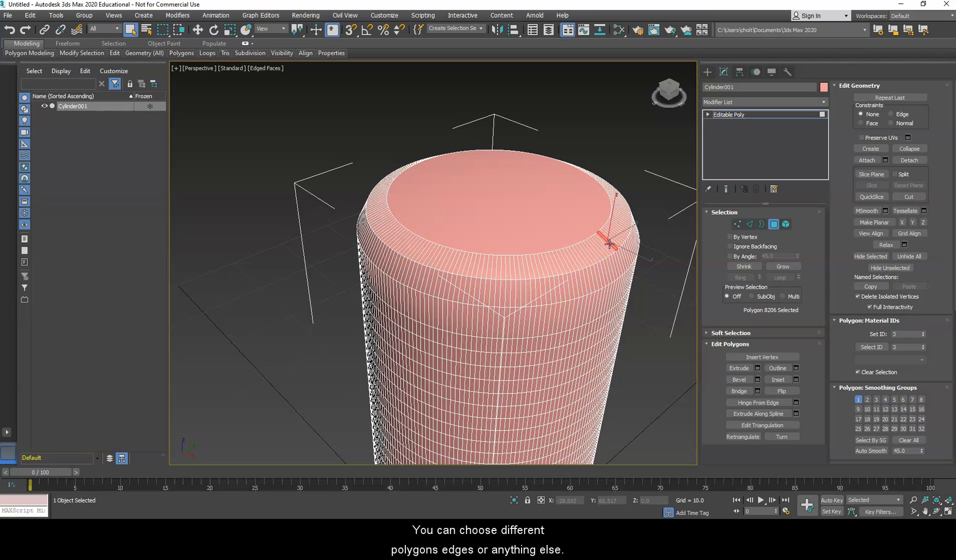
shift+click(609, 244)
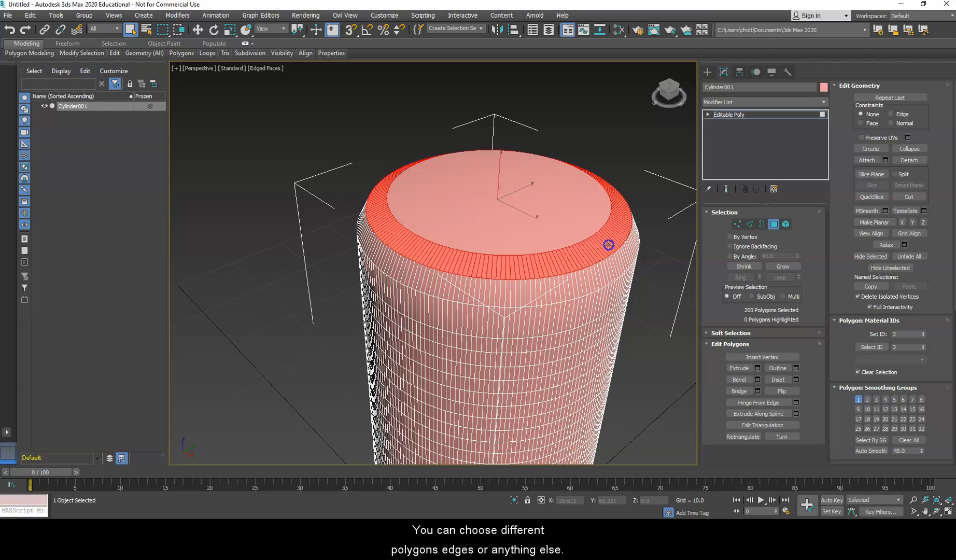
ctrl+shift+click(750, 225)
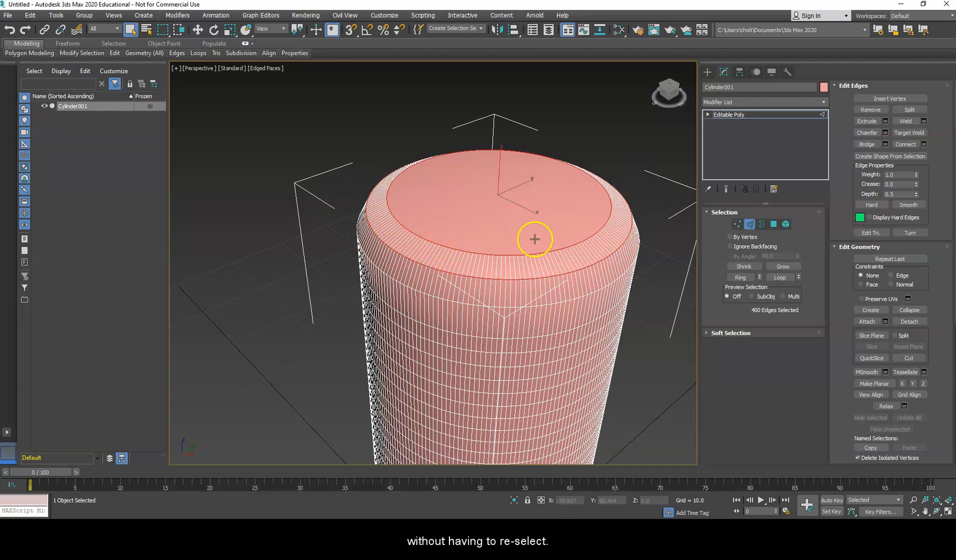
click(773, 225)
Step: Select a patch of polygons on the cylinder's side, try converting it to border edges, and clear the selection in Polygon mode
alt+middle_drag(684, 280, 657, 308)
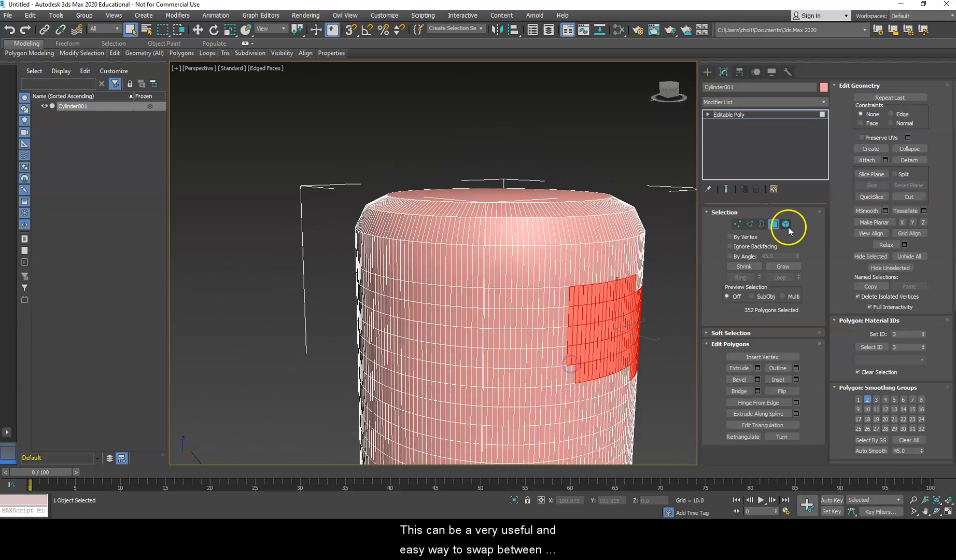
ctrl+shift+click(752, 223)
mouse_move(648, 327)
alt+middle_down()
mouse_move(594, 335)
mouse_move(527, 312)
mouse_move(523, 325)
mouse_move(604, 331)
mouse_move(553, 332)
mouse_move(591, 336)
mouse_move(547, 329)
mouse_move(677, 323)
mouse_move(641, 326)
alt+middle_up()
click(774, 224)
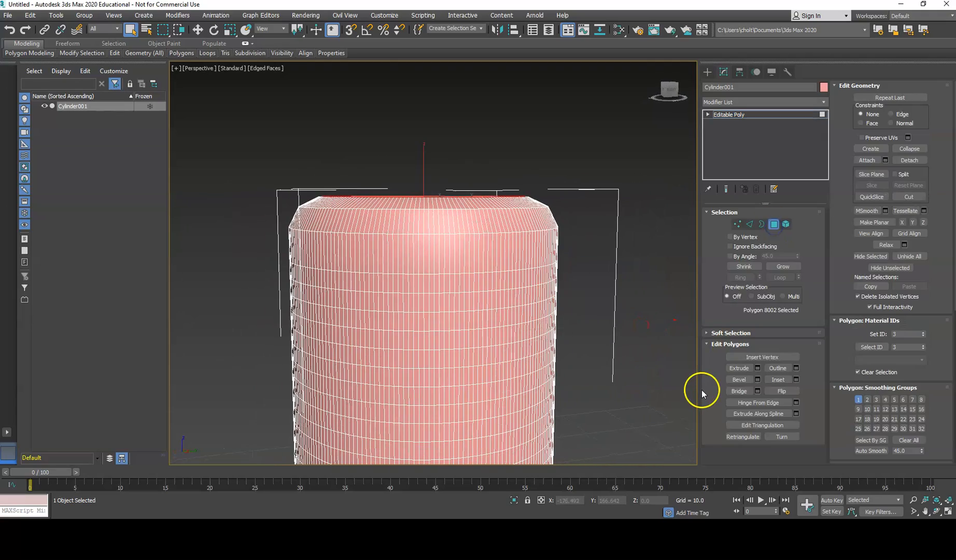
alt+middle_drag(600, 241, 609, 263)
click(584, 253)
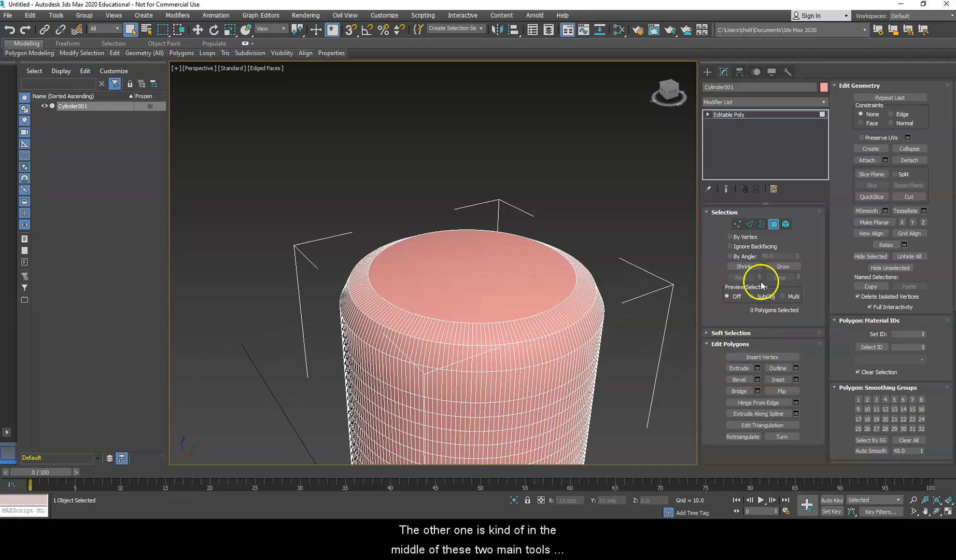
Step: Turn on Use Soft Selection, and lower the cylinder's top cap polygon along Z to about 32.4
click(736, 334)
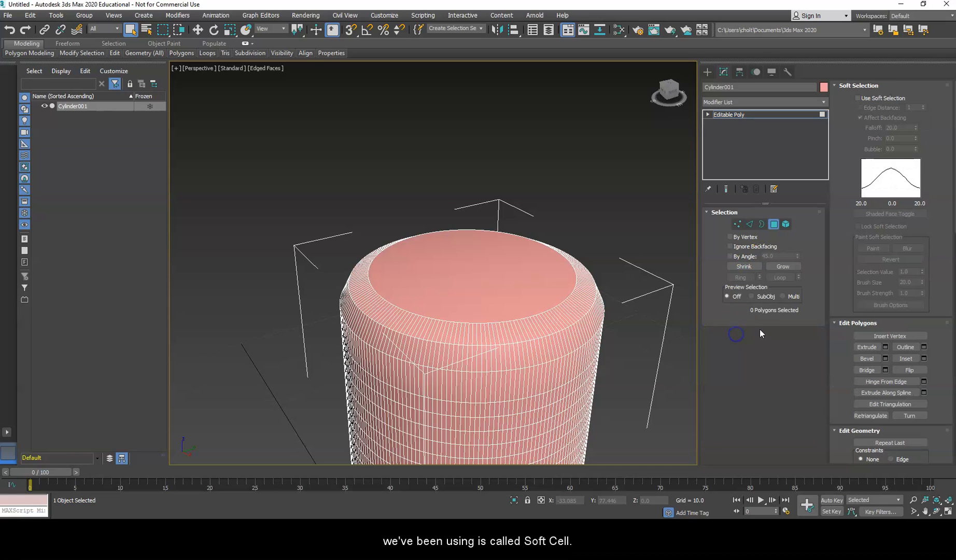
click(871, 100)
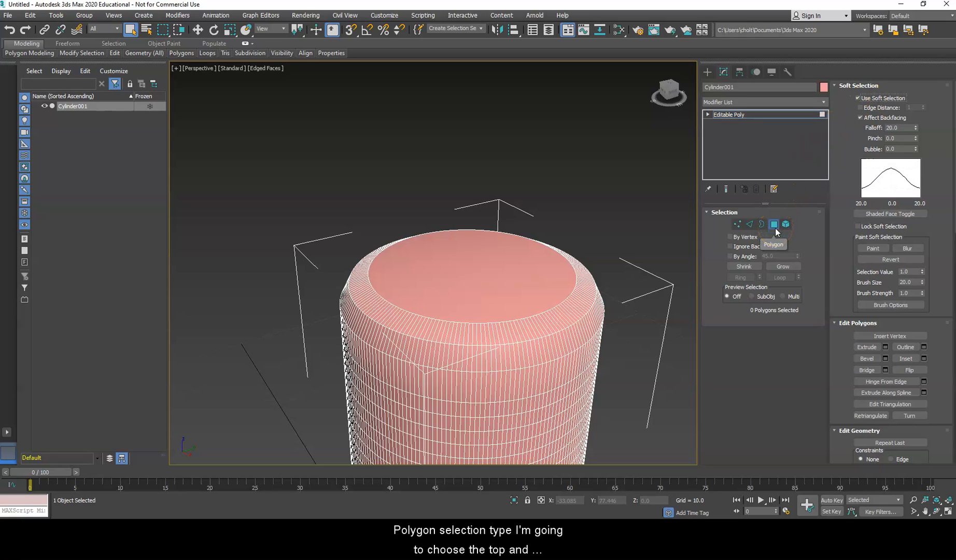
click(464, 269)
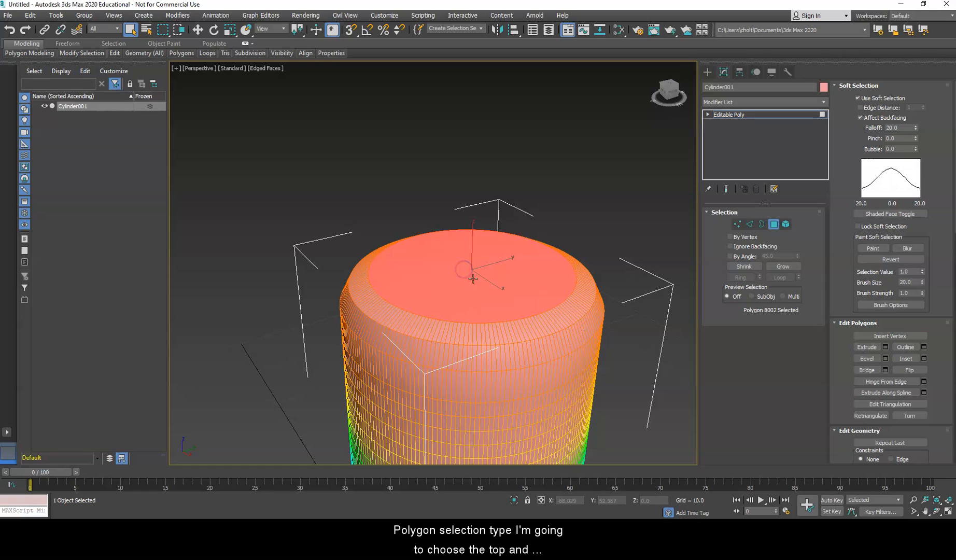
scroll(471, 269, down, 2)
middle_drag(488, 270, 473, 154)
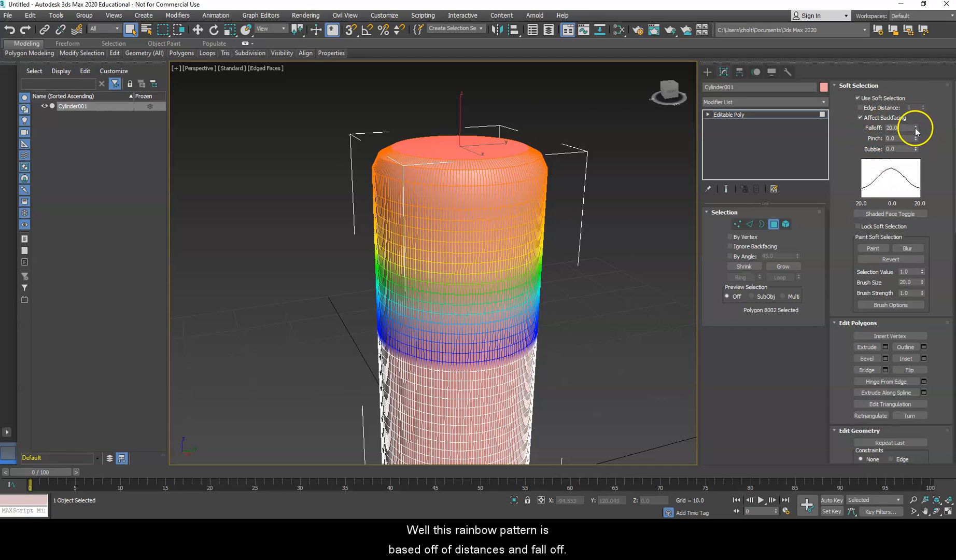
click(198, 29)
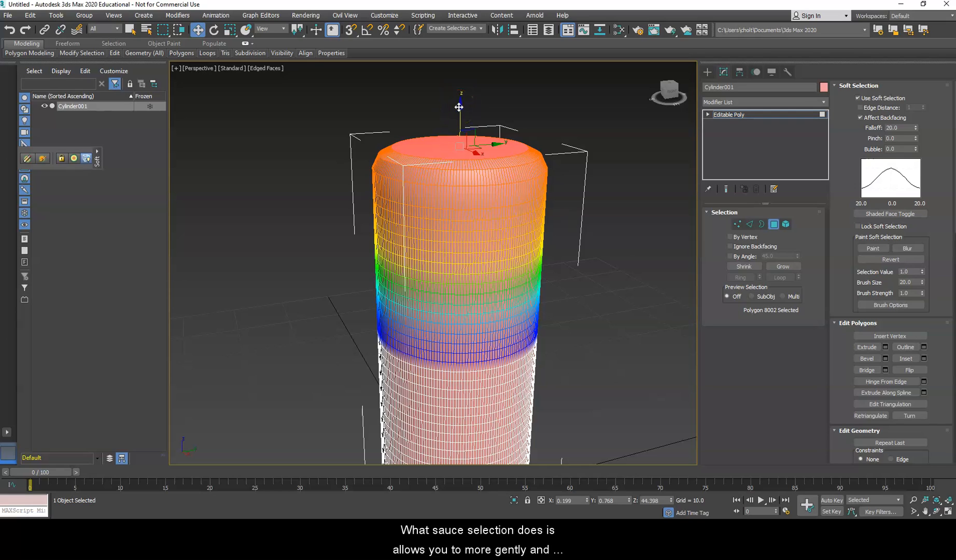
drag(461, 107, 523, 224)
drag(456, 193, 459, 140)
Step: Select a single polygon on the cylinder's side and pull it outward along X to about 21.5 with soft selection
click(501, 291)
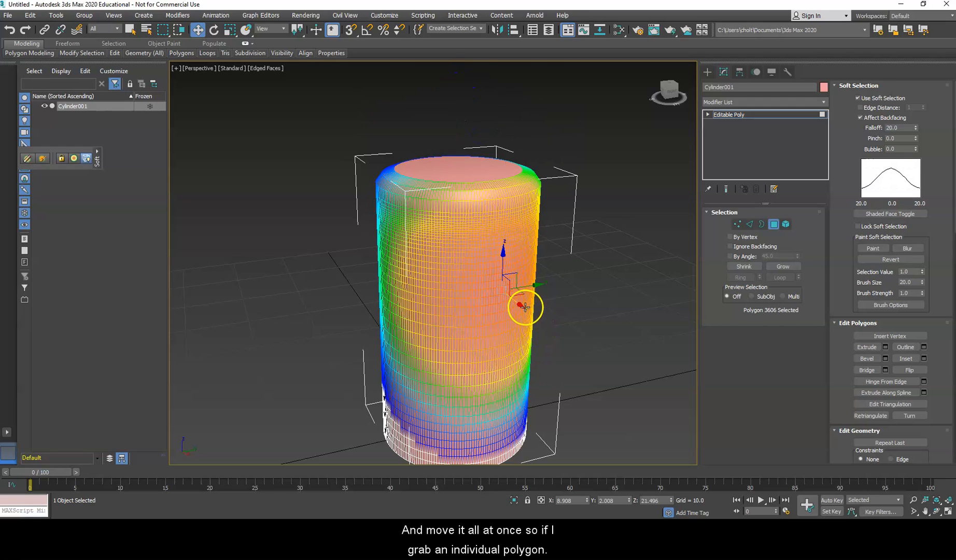
drag(528, 315, 583, 325)
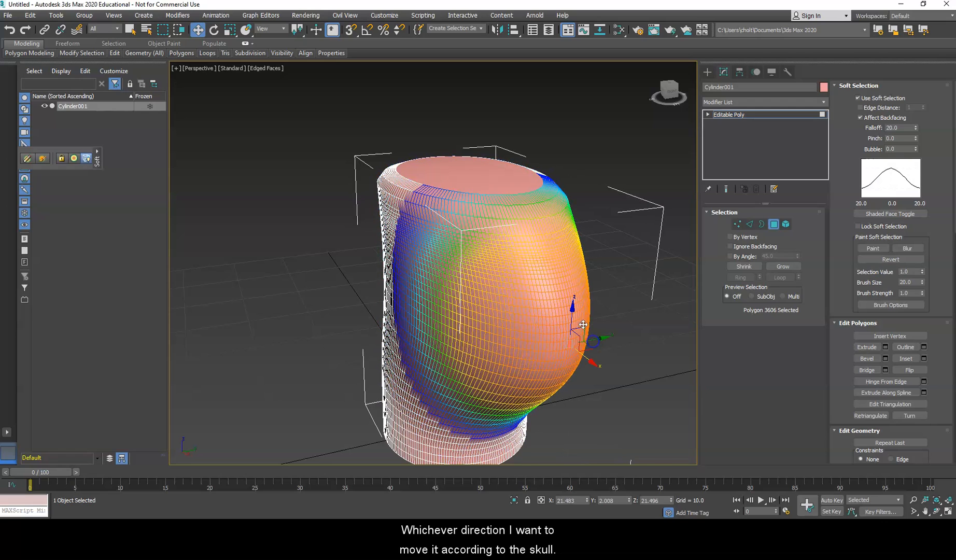
Step: Set the top cap's soft selection to falloff 10.4 and pinch -25.09, and lower the cap to about Z 32.2
click(519, 195)
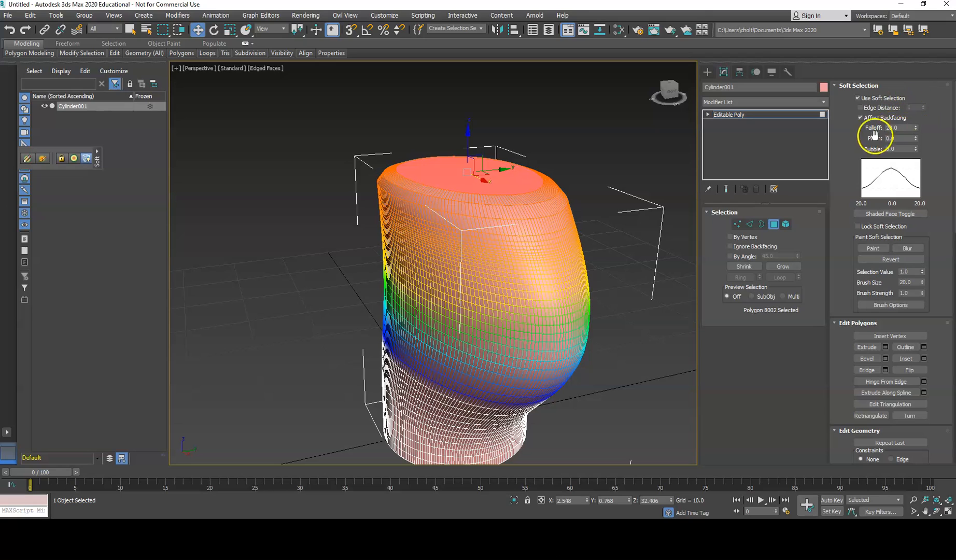
drag(916, 127, 917, 235)
mouse_move(917, 306)
mouse_down()
mouse_move(918, 55)
mouse_move(928, 147)
mouse_move(919, 314)
mouse_up()
drag(905, 393, 929, 322)
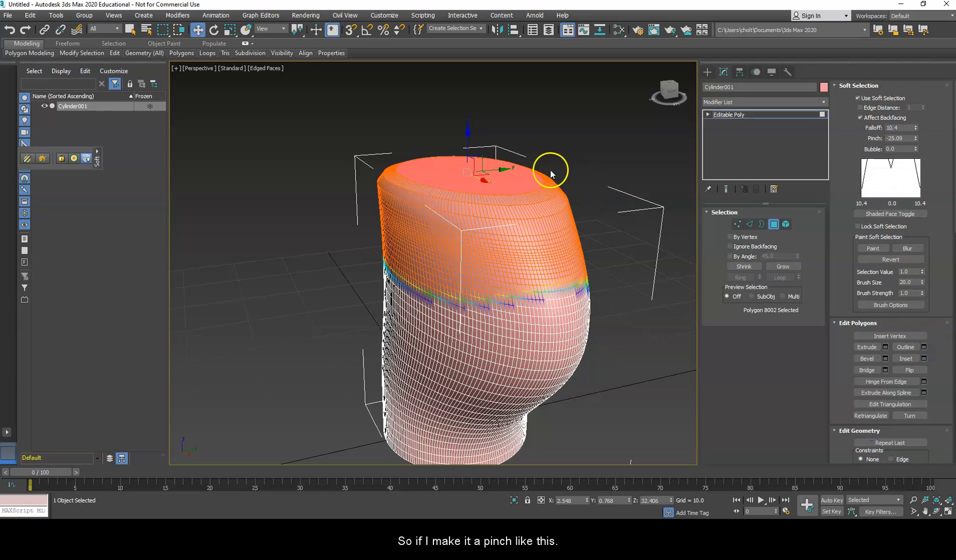
mouse_move(468, 119)
mouse_down()
mouse_move(470, 80)
mouse_move(468, 132)
mouse_up()
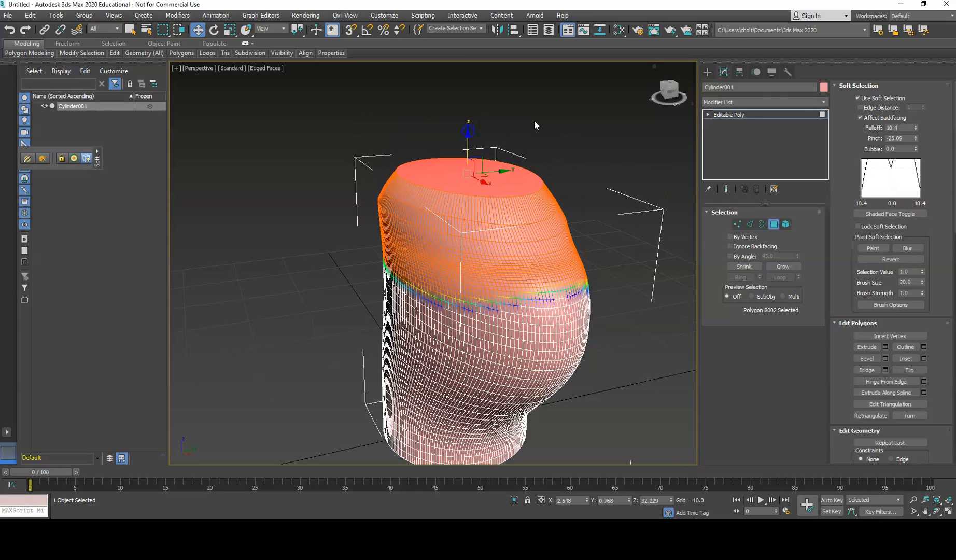
Step: Reset the soft selection's pinch to 0, and set falloff to 13.104, bubble to 0.06 and brush size to 21
right_click(916, 139)
drag(916, 149, 913, 116)
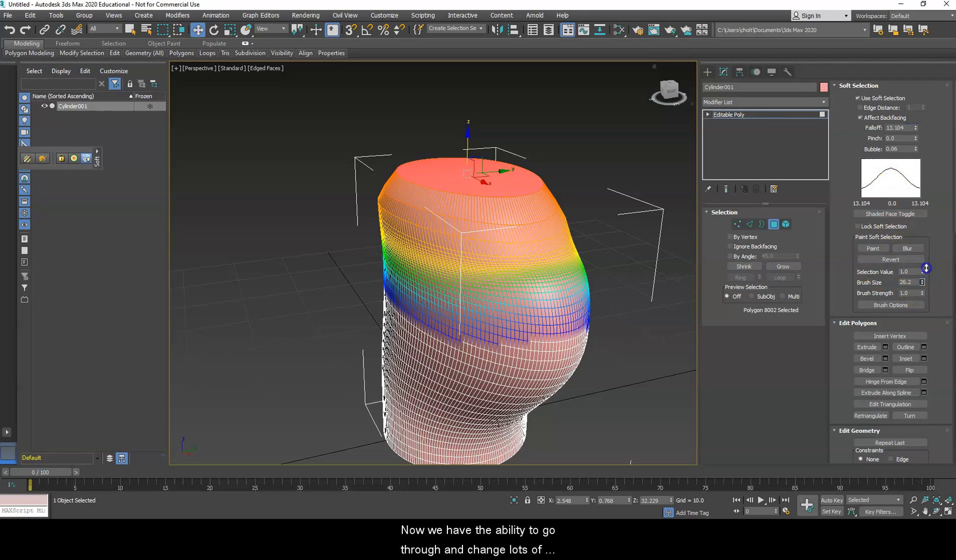
drag(923, 282, 924, 290)
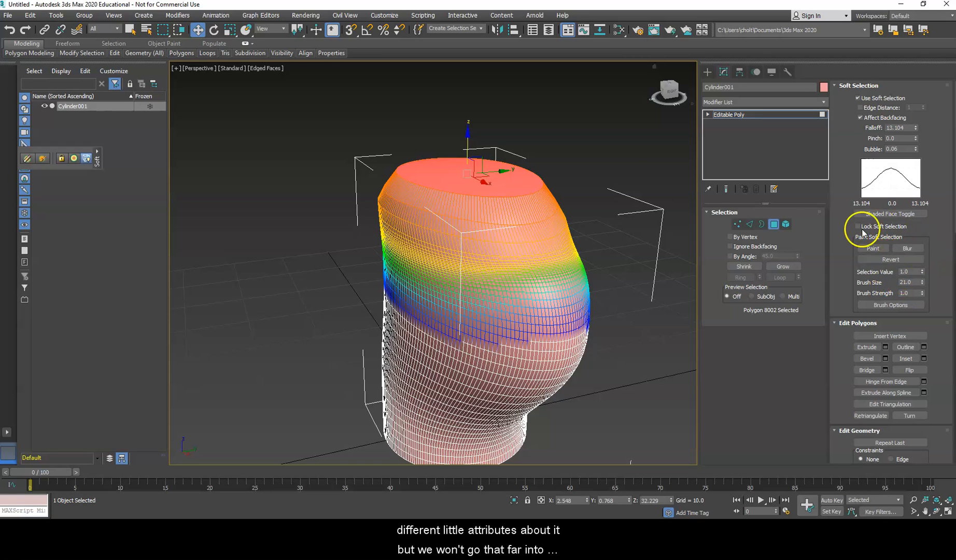
Step: Move the softly selected top cap to about X 11.1, Y -5.8, Z 34.0, and leave Polygon mode
drag(469, 135, 473, 81)
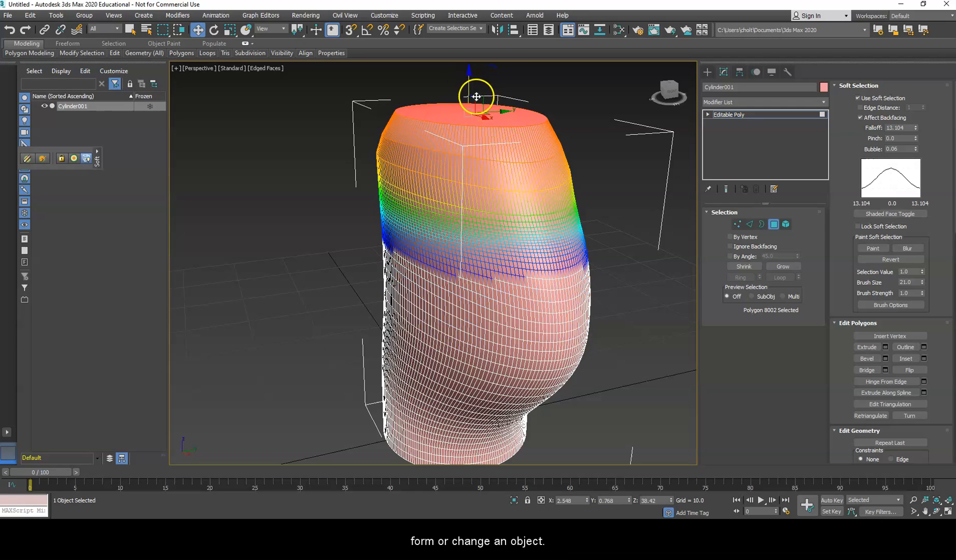
mouse_move(480, 97)
mouse_down()
mouse_move(430, 100)
mouse_move(424, 129)
mouse_move(469, 155)
mouse_move(442, 143)
mouse_move(407, 153)
mouse_move(455, 192)
mouse_up()
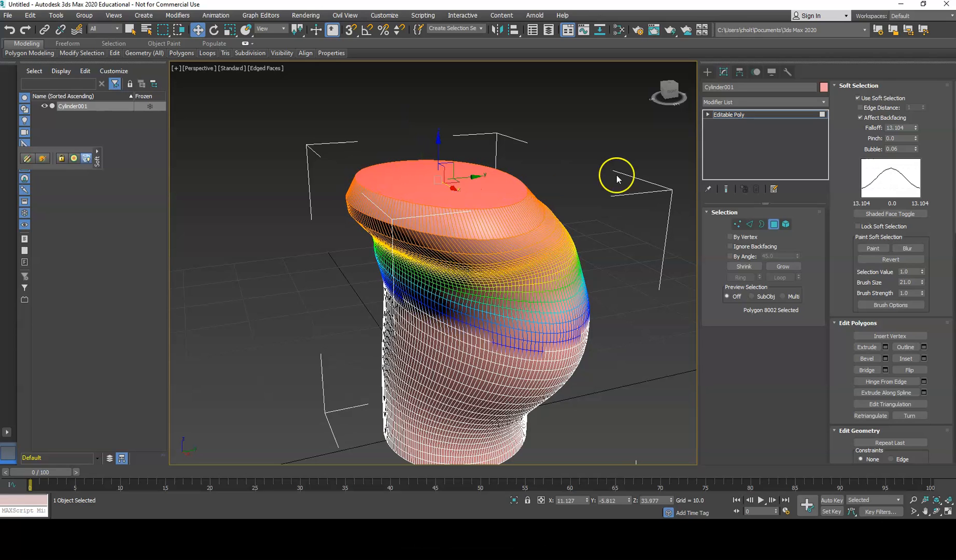
click(774, 224)
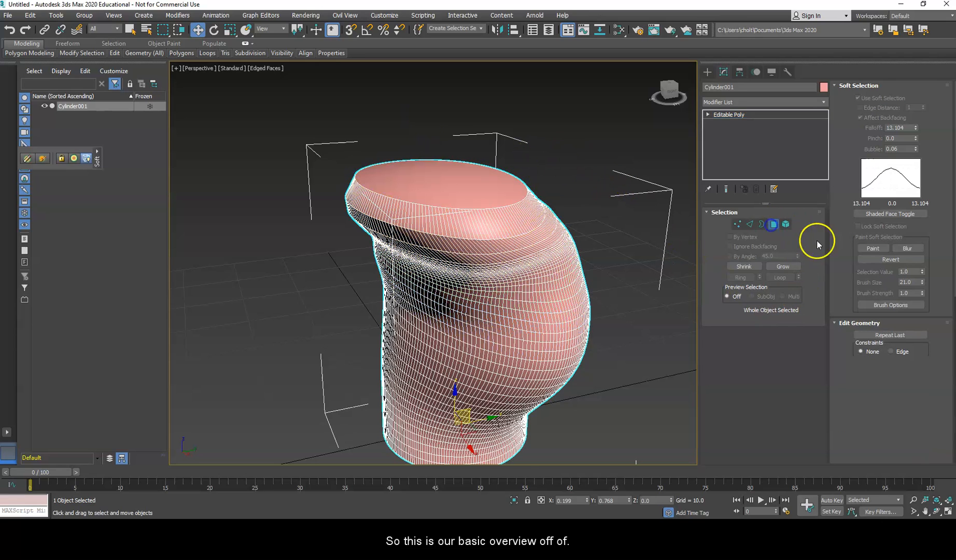